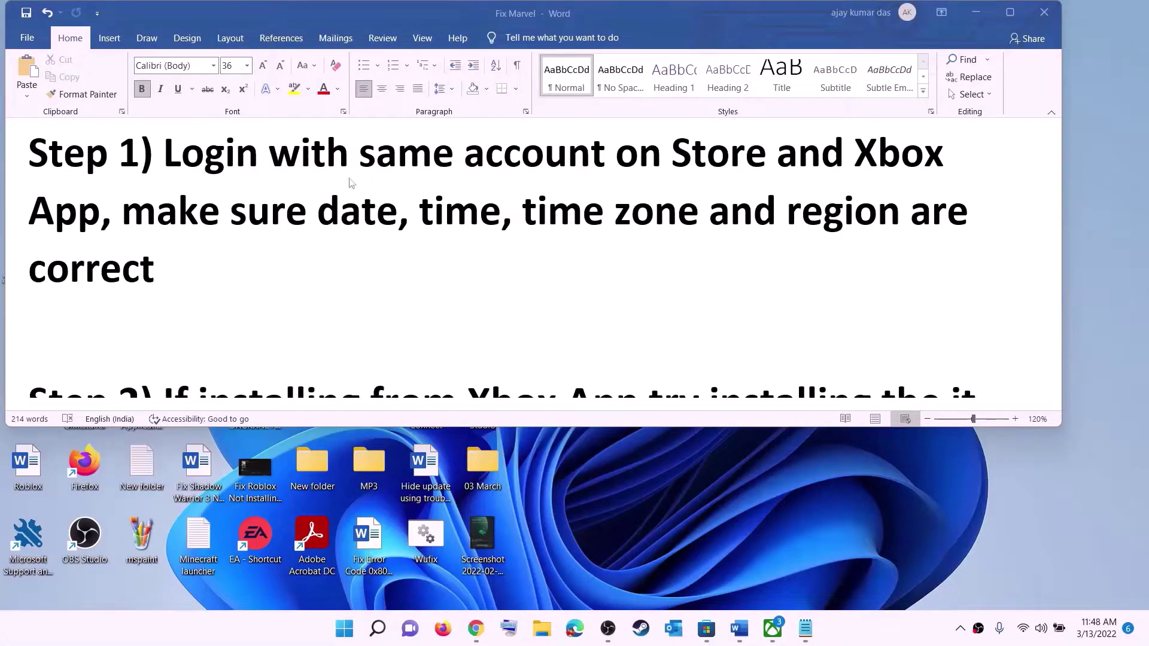
# Step: Sign out of the Microsoft Store account, then sign back in with the same account and its PIN
pyautogui.click(706, 628)
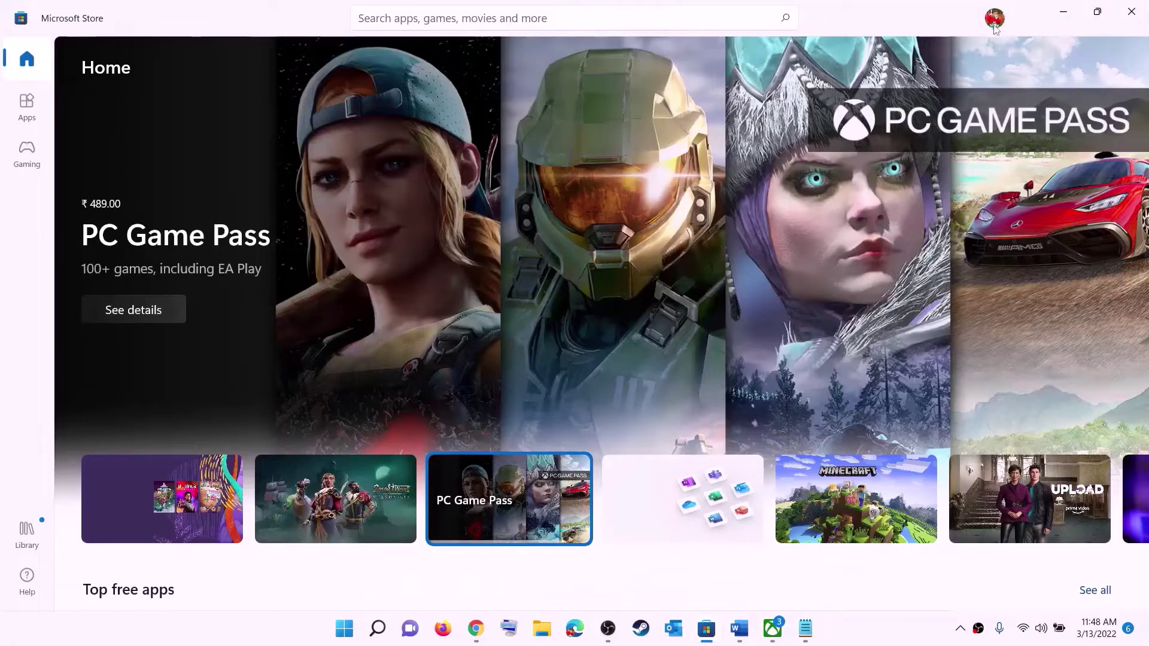
pyautogui.click(994, 19)
pyautogui.click(836, 86)
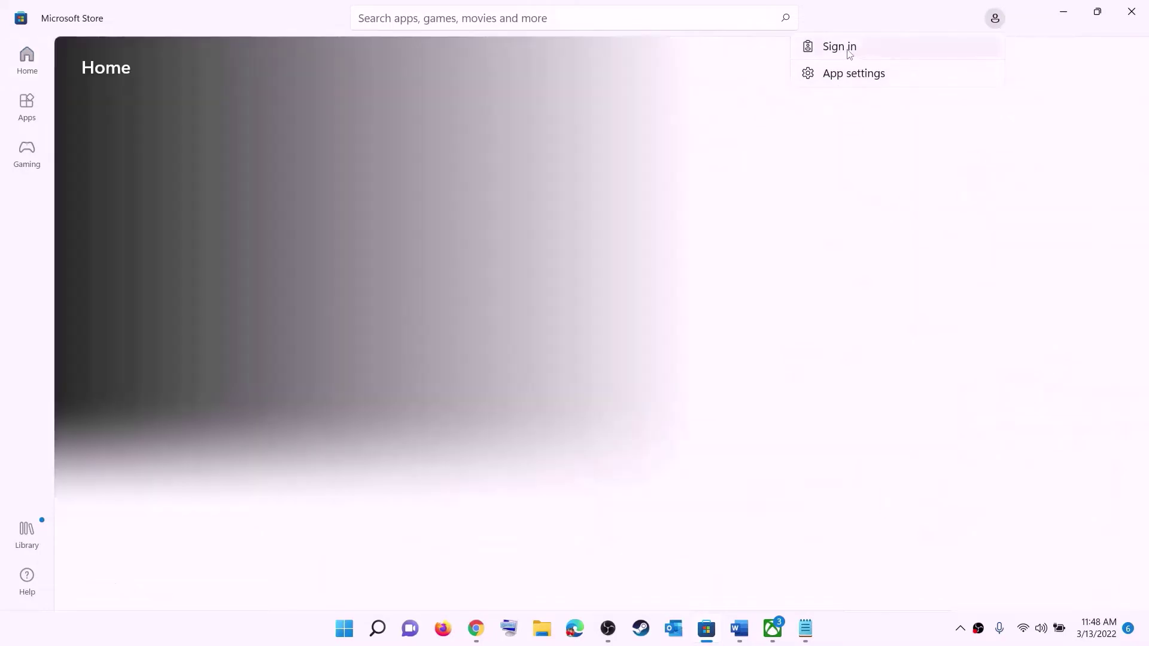
pyautogui.click(851, 48)
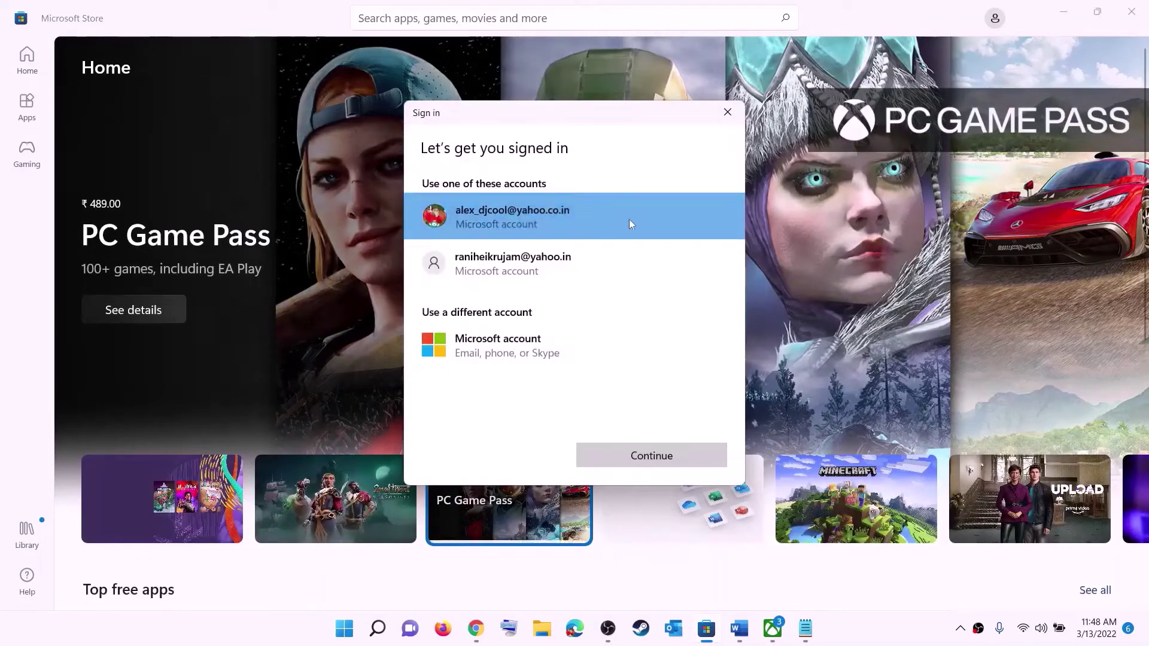
pyautogui.click(626, 461)
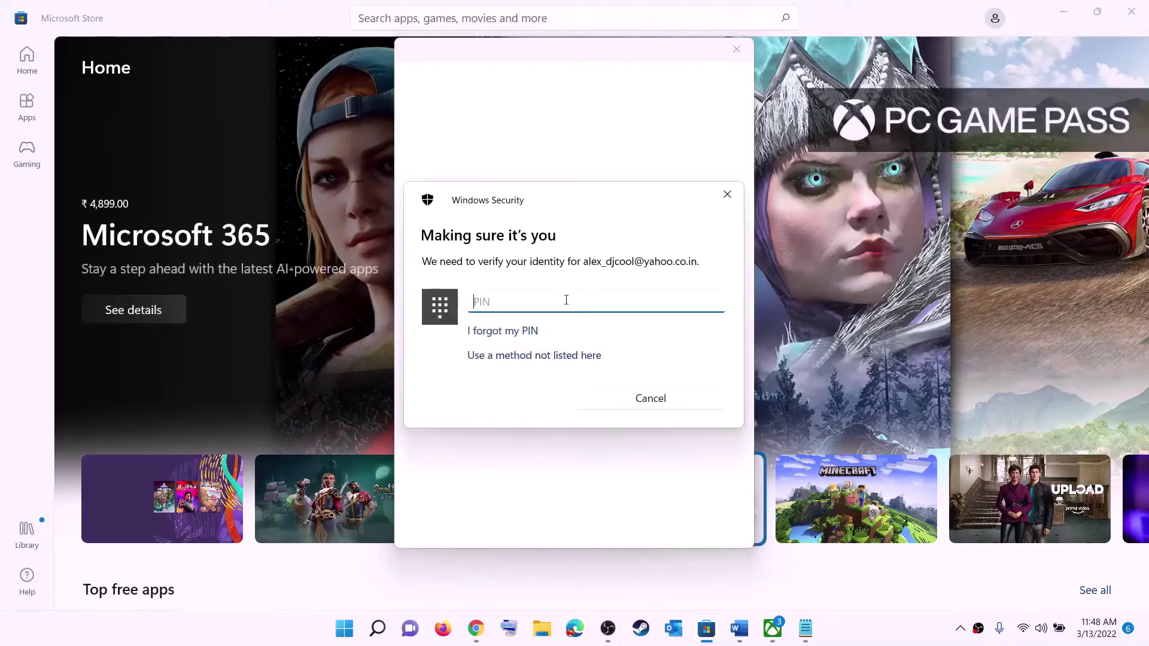
pyautogui.write('****')
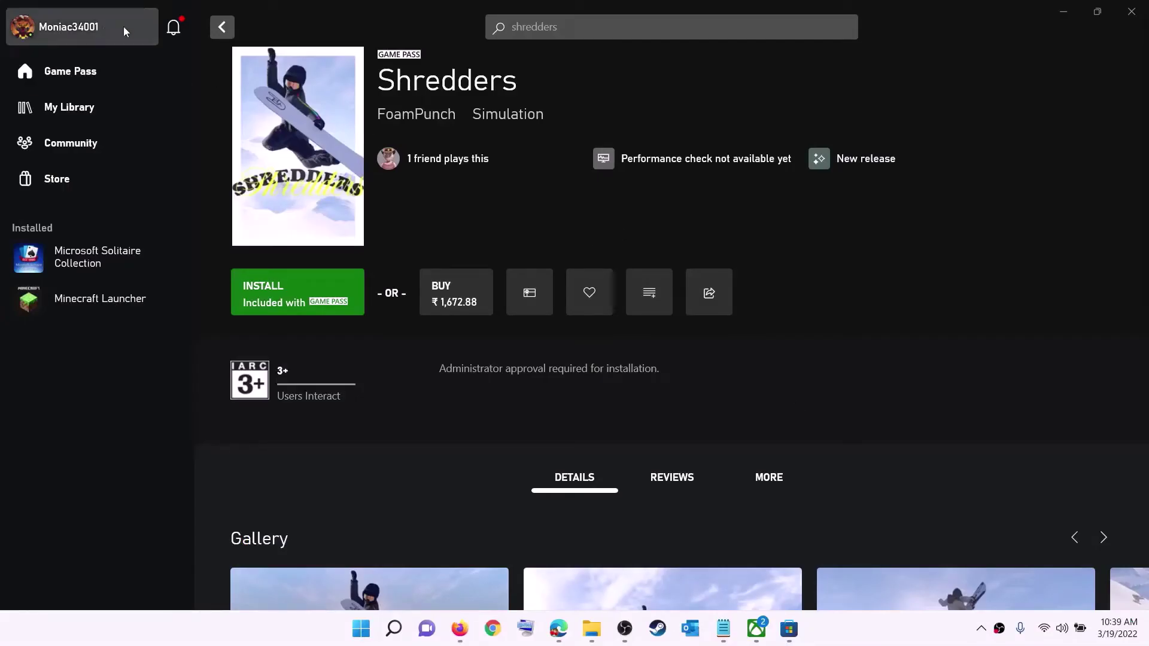
# Step: Sign out of the Xbox app profile and sign back in
pyautogui.click(70, 31)
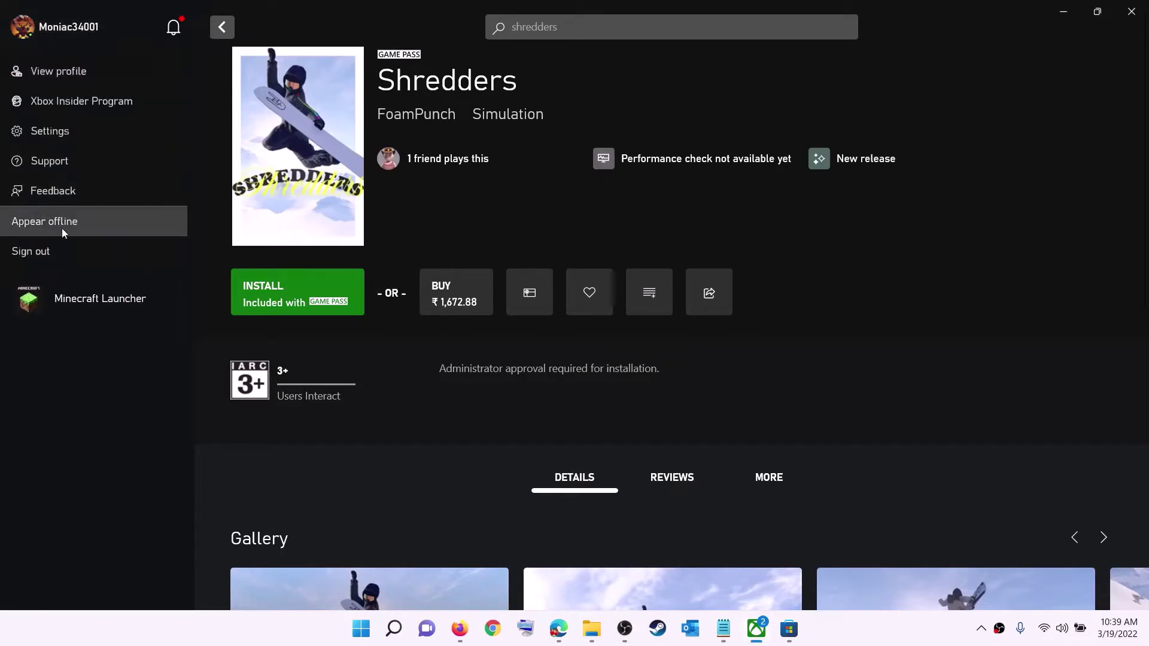
pyautogui.click(63, 254)
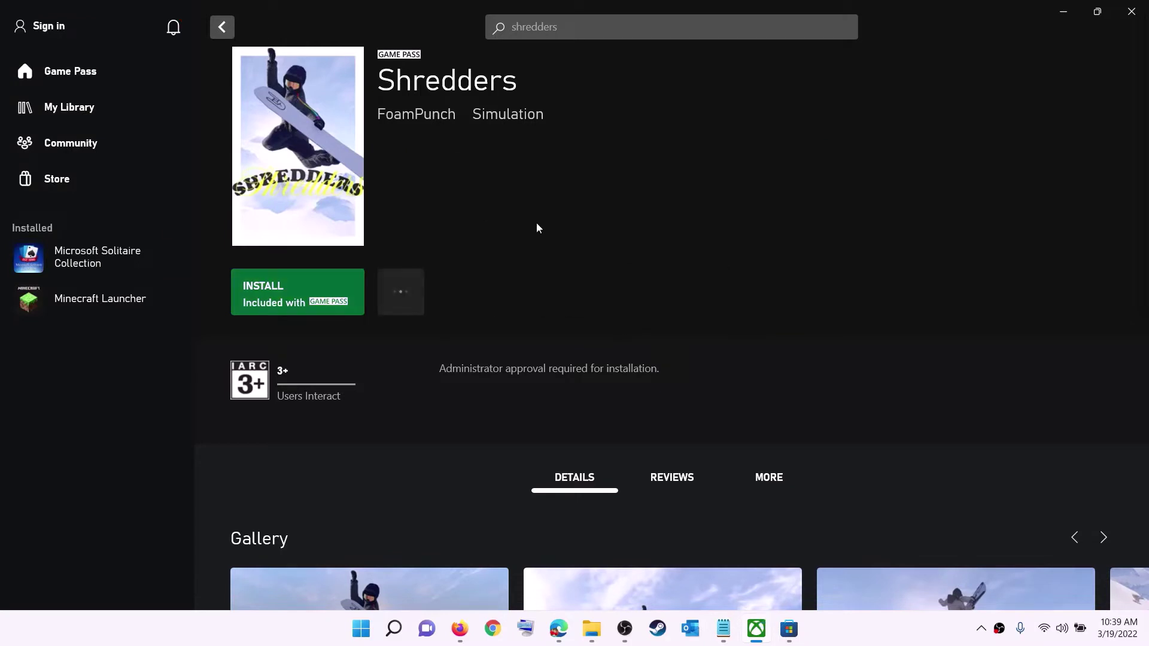
pyautogui.click(53, 27)
pyautogui.click(41, 192)
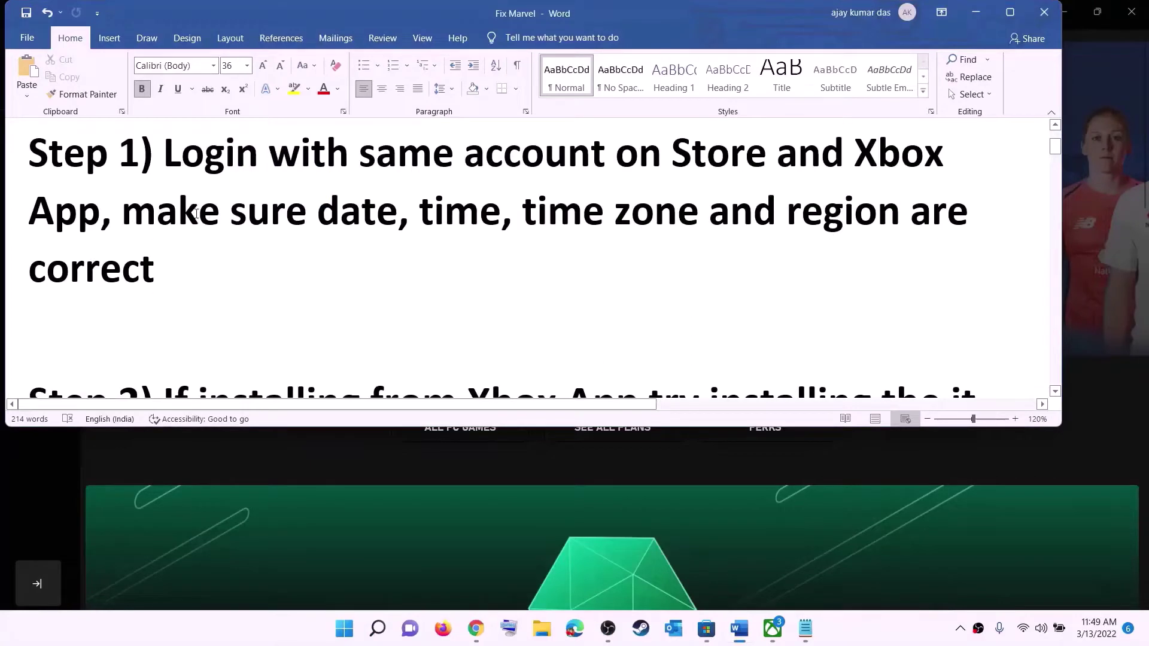
# Step: Highlight the date, time, zone and region note, then open the taskbar clock's date and time settings
pyautogui.moveTo(196, 213); pyautogui.dragTo(874, 269)
pyautogui.click(976, 12)
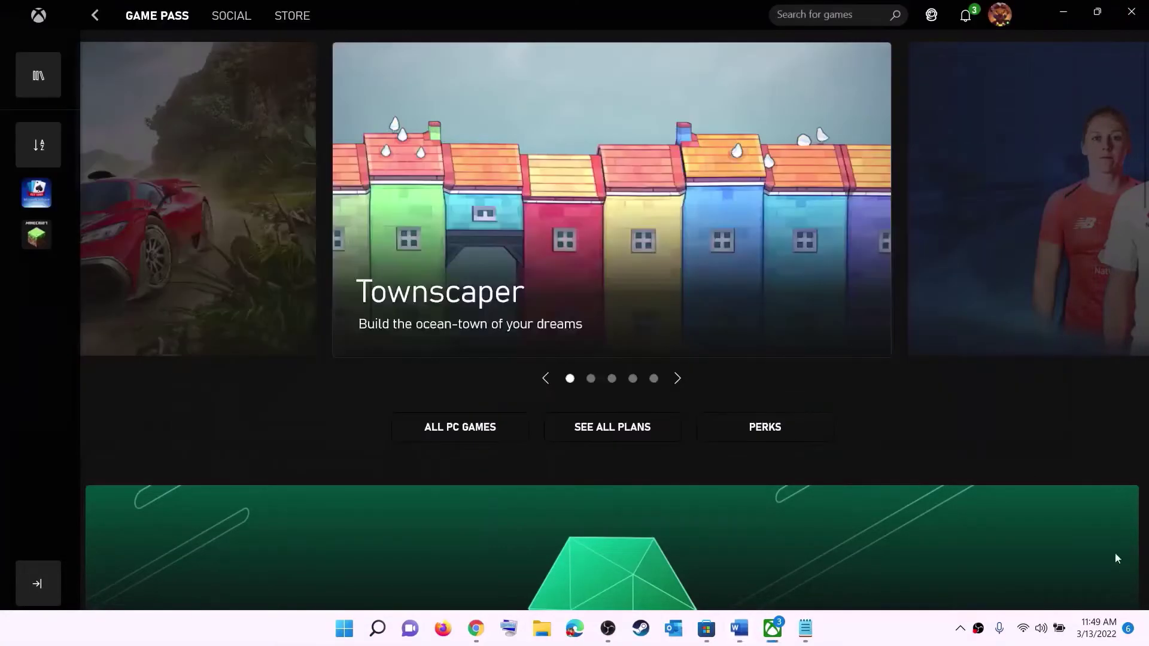
pyautogui.rightClick(1092, 638)
pyautogui.click(1105, 570)
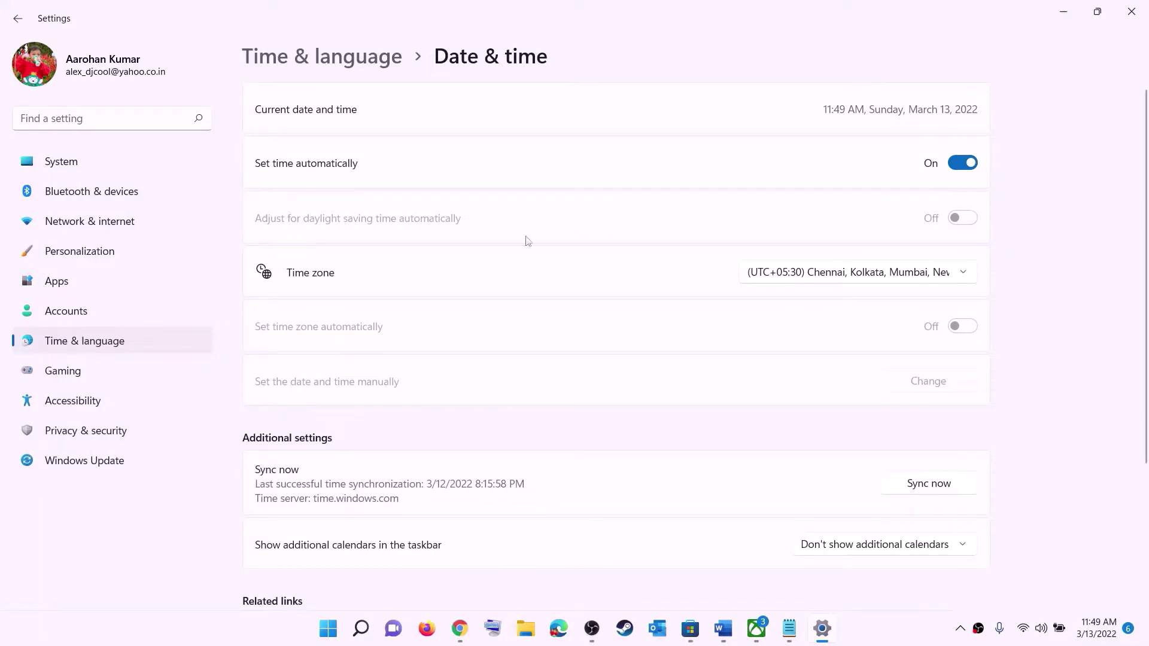
# Step: Keep the time zone at Chennai, Kolkata (UTC+05:30) and sync the clock now
pyautogui.click(869, 276)
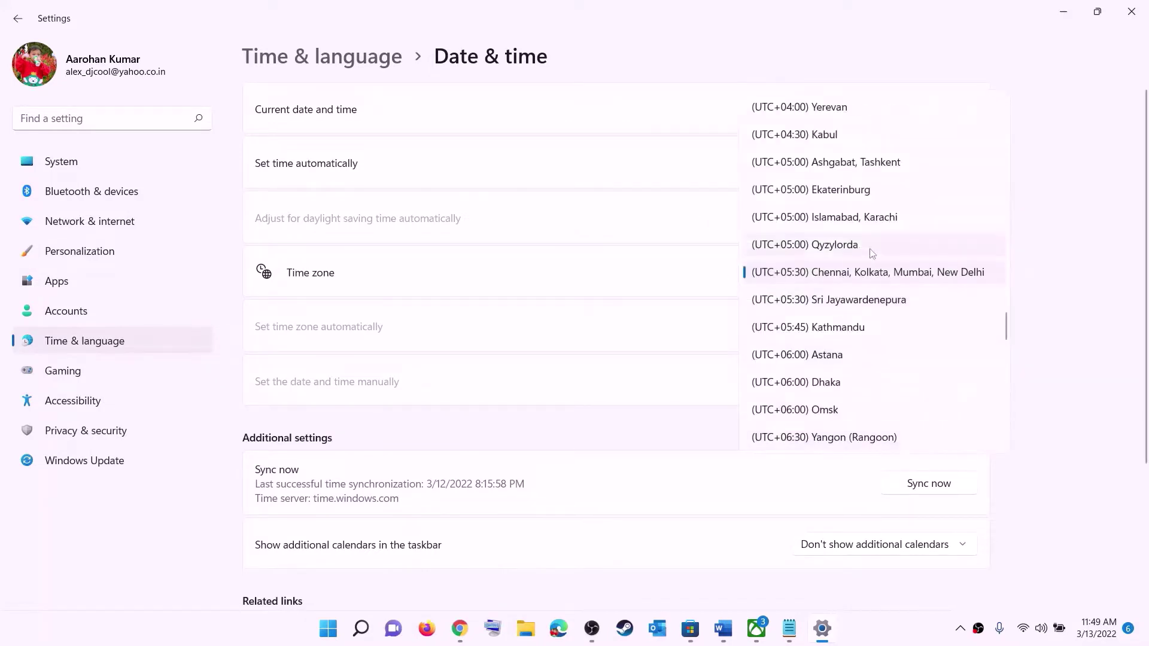
pyautogui.click(876, 280)
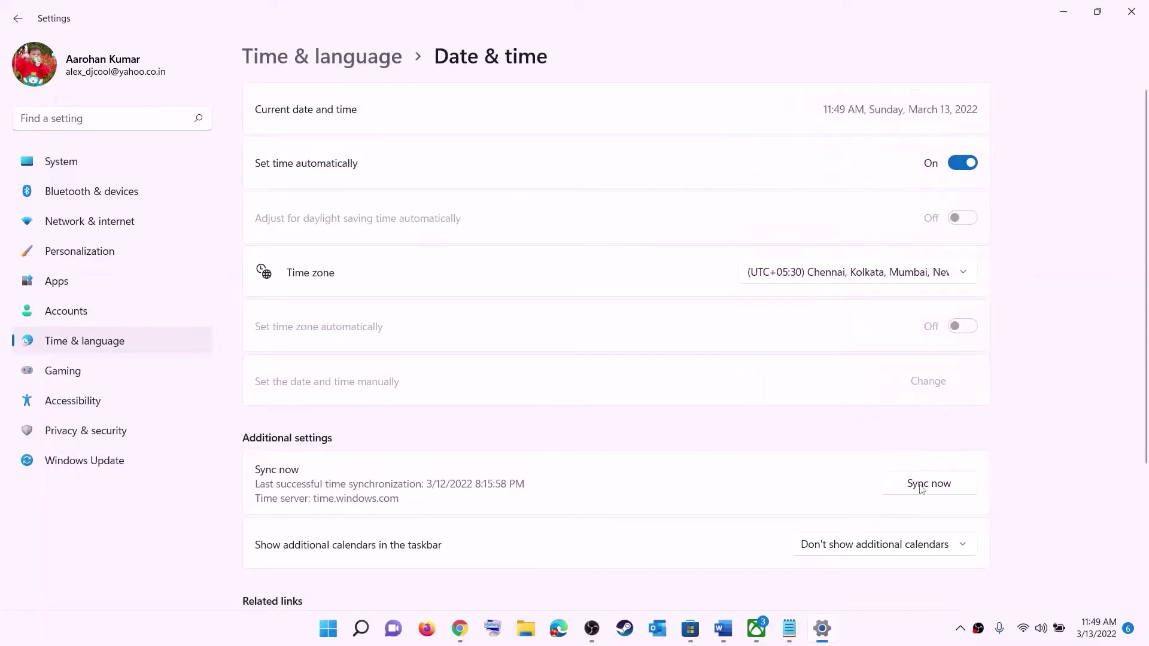
pyautogui.click(938, 487)
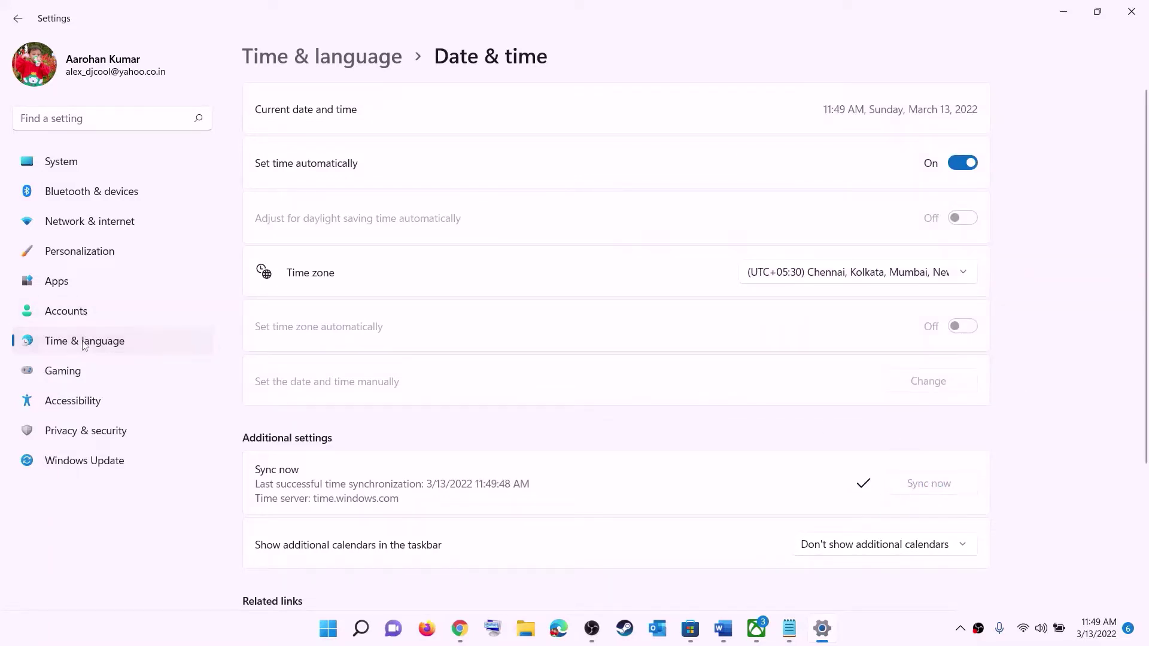
# Step: Confirm India as the country or region under Language & region, then close Settings
pyautogui.click(85, 341)
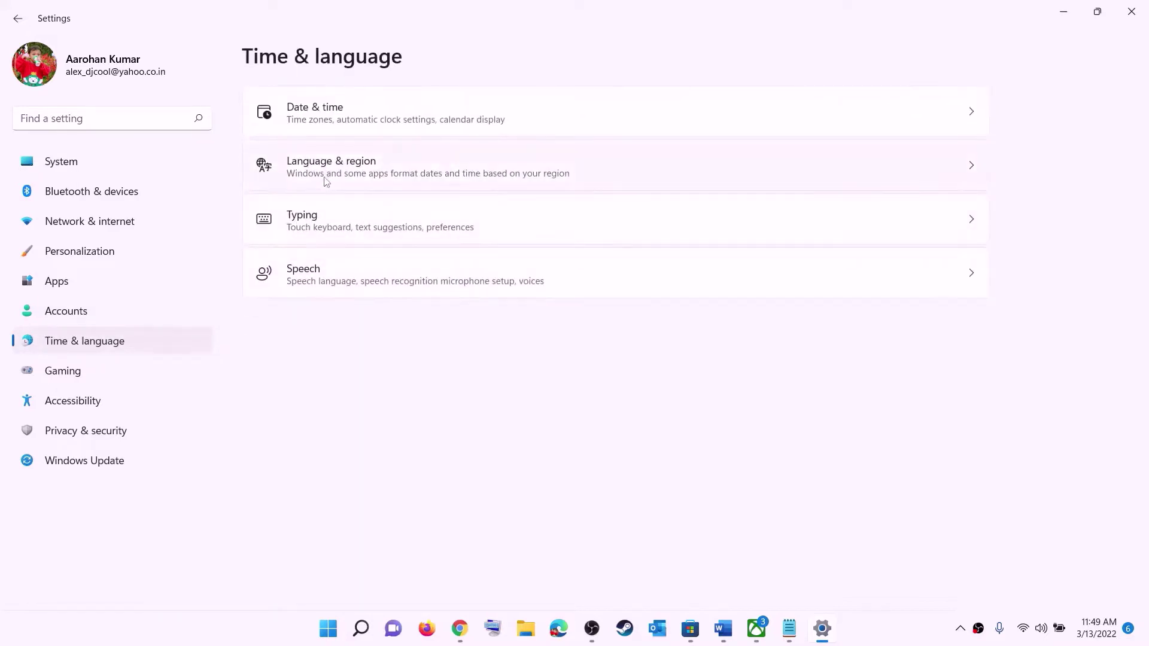
pyautogui.click(326, 181)
pyautogui.click(929, 340)
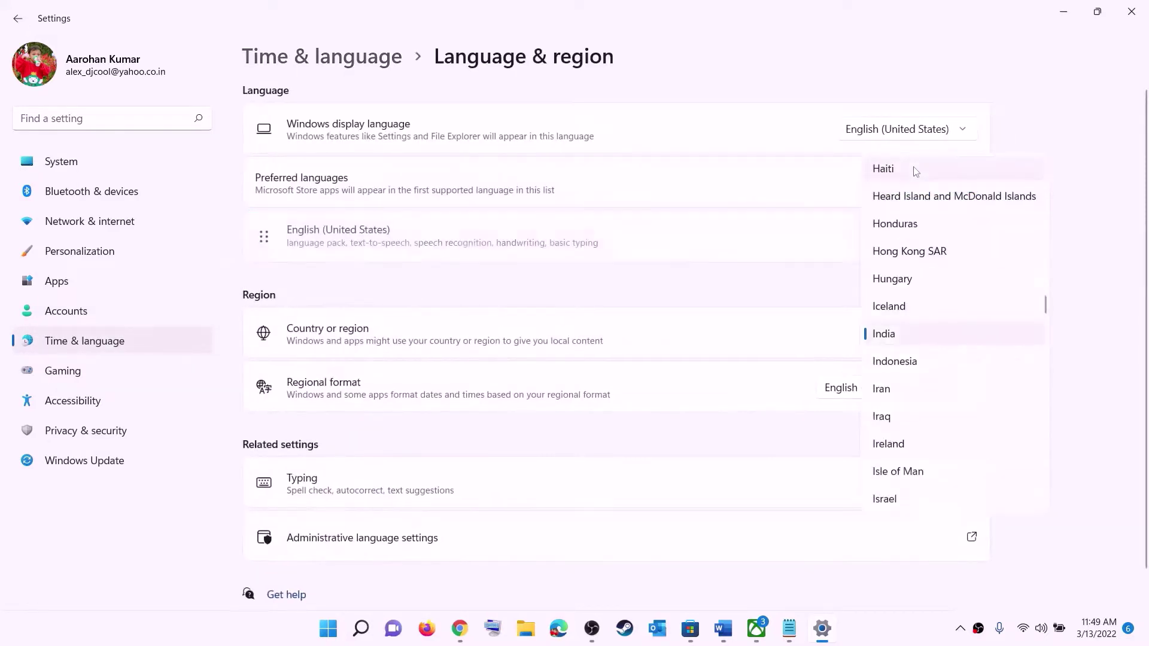
pyautogui.click(1105, 225)
pyautogui.click(1131, 12)
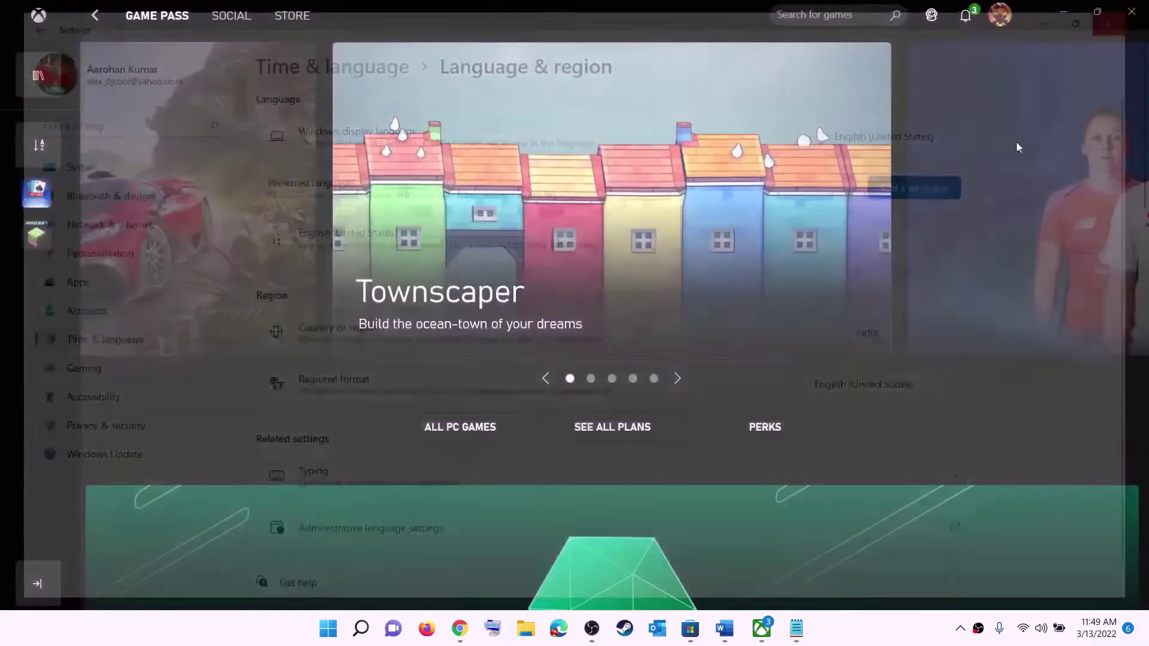
# Step: Review Step 2 of the Fix Marvel notes, highlighting 'Xbox App', then return to Microsoft Store
pyautogui.click(739, 633)
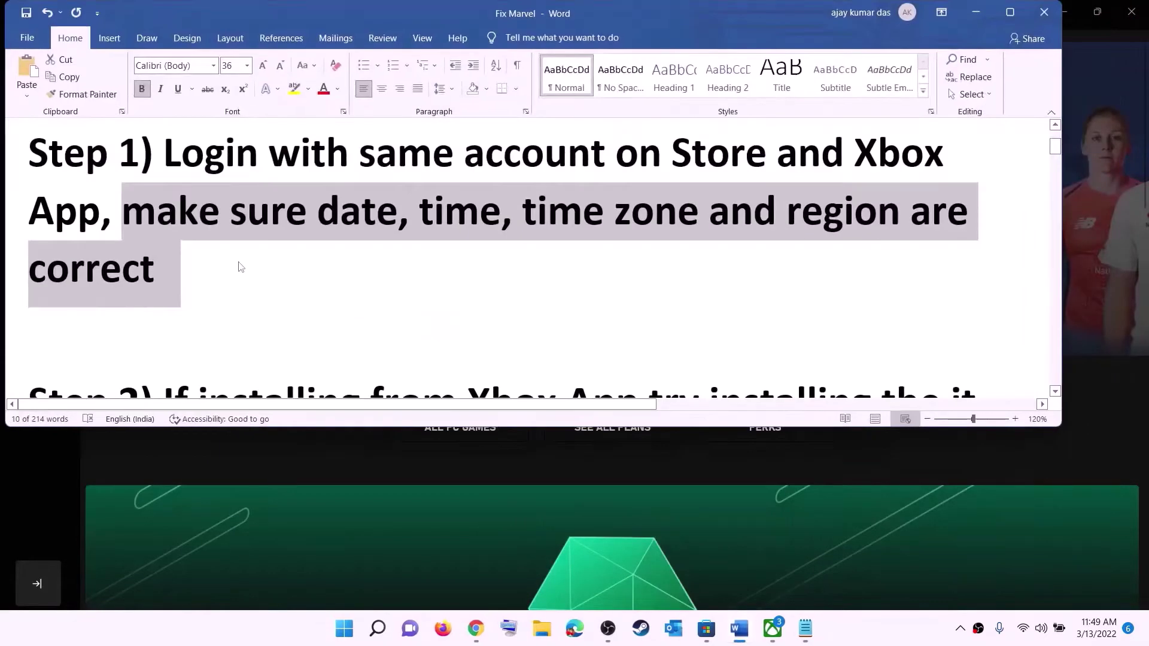
pyautogui.scroll(-3, 238, 262)
pyautogui.scroll(-1, 238, 262)
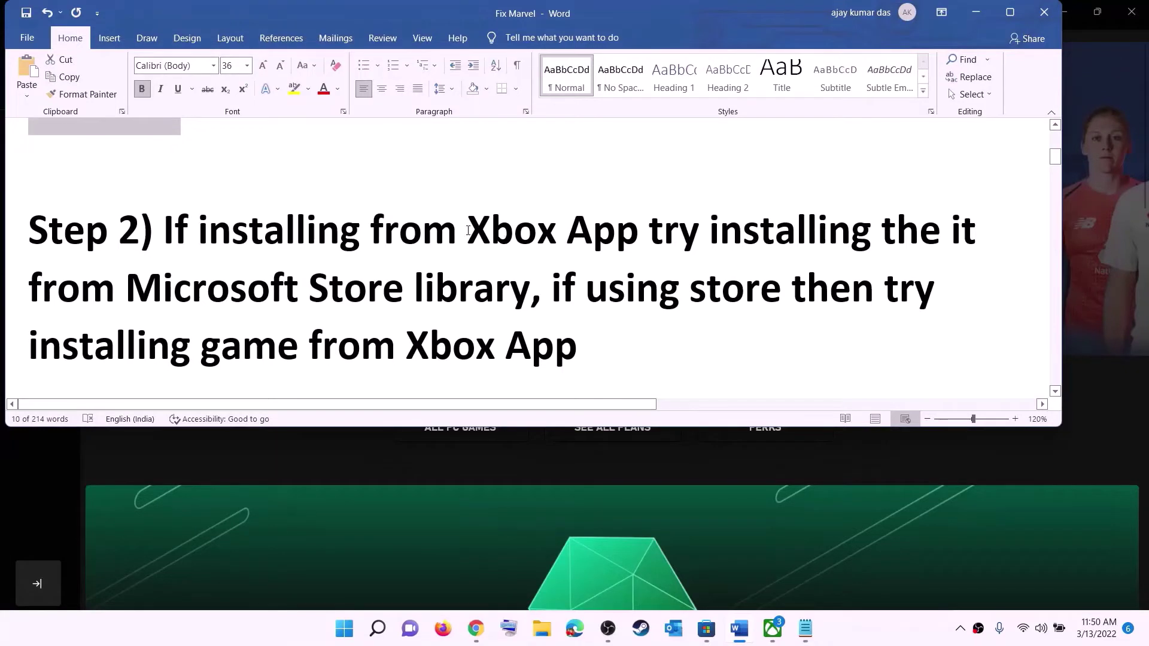
pyautogui.moveTo(470, 229); pyautogui.dragTo(529, 288)
pyautogui.click(700, 229)
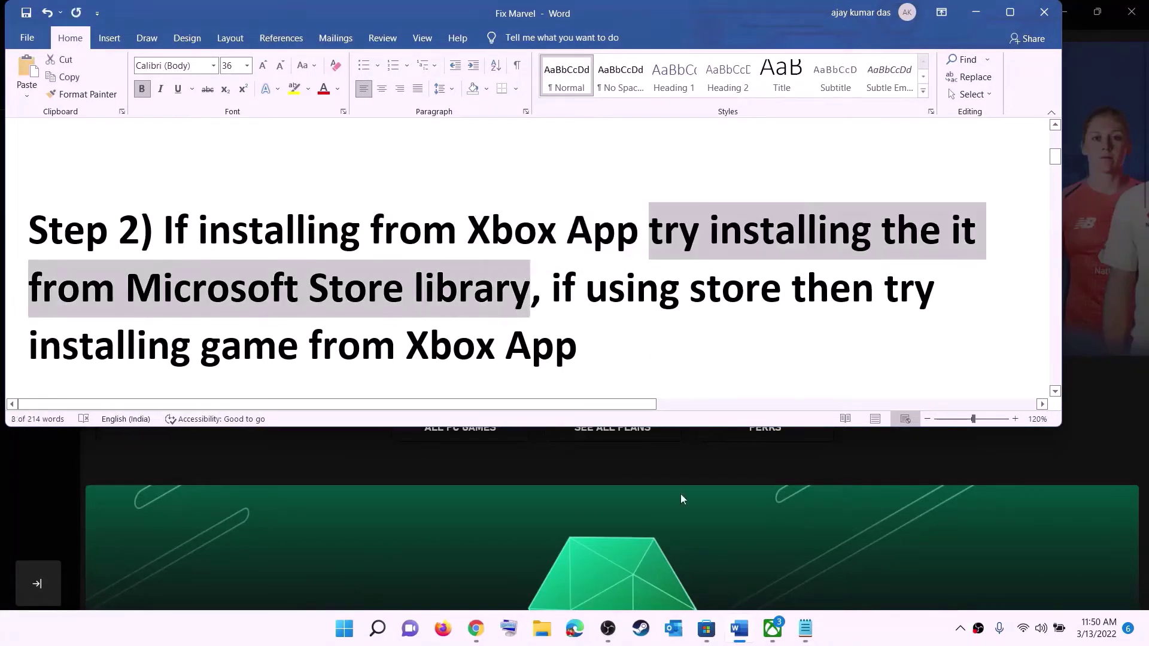
pyautogui.click(705, 631)
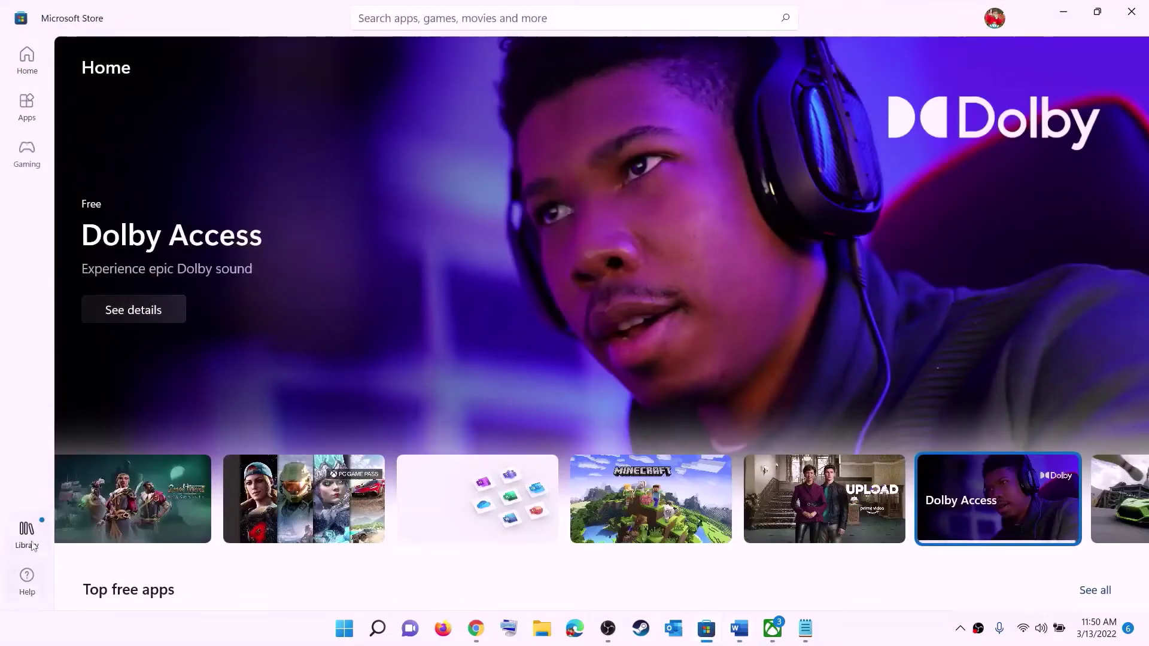
# Step: Open the Store Library and browse the 33 Updates & downloads, each marked Update available
pyautogui.click(31, 536)
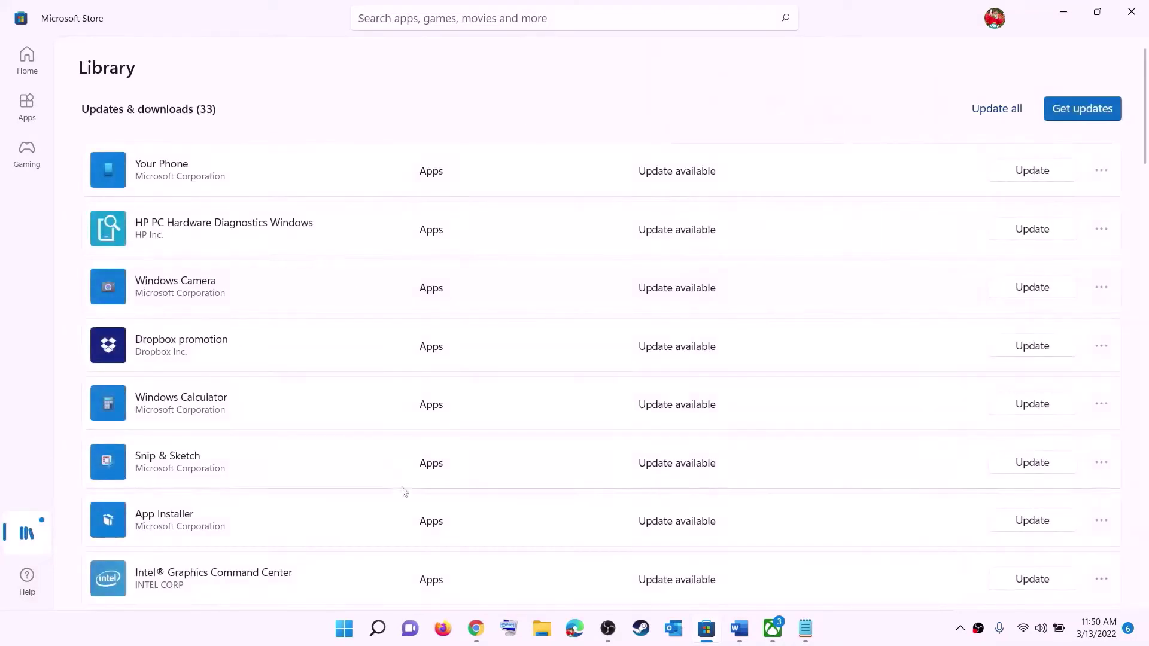
pyautogui.scroll(-6, 700, 425)
pyautogui.scroll(6, 691, 454)
pyautogui.scroll(-20, 694, 432)
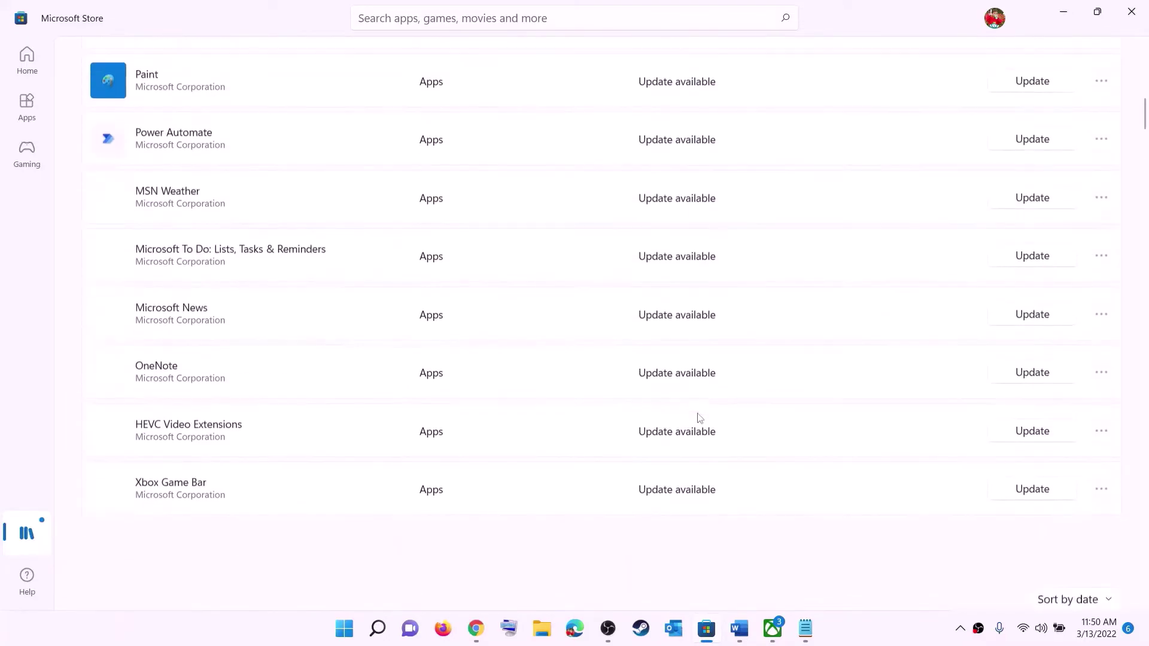
pyautogui.scroll(20, 760, 373)
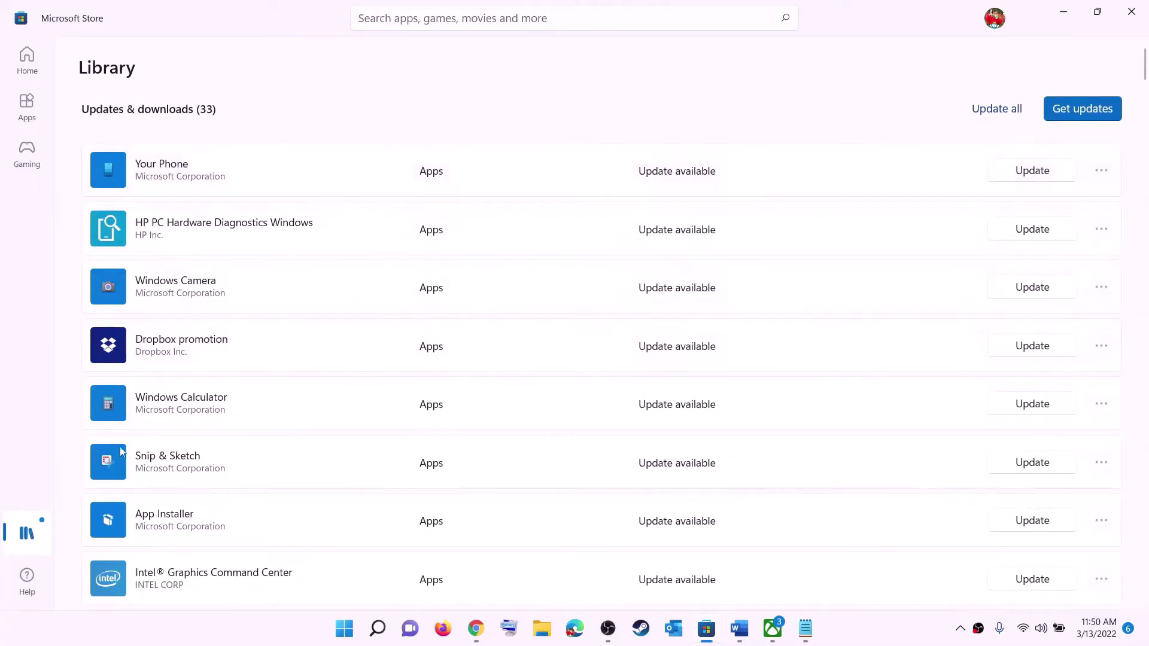
# Step: Highlight 'using store' and the line about installing from the Xbox App in Step 2
pyautogui.click(738, 629)
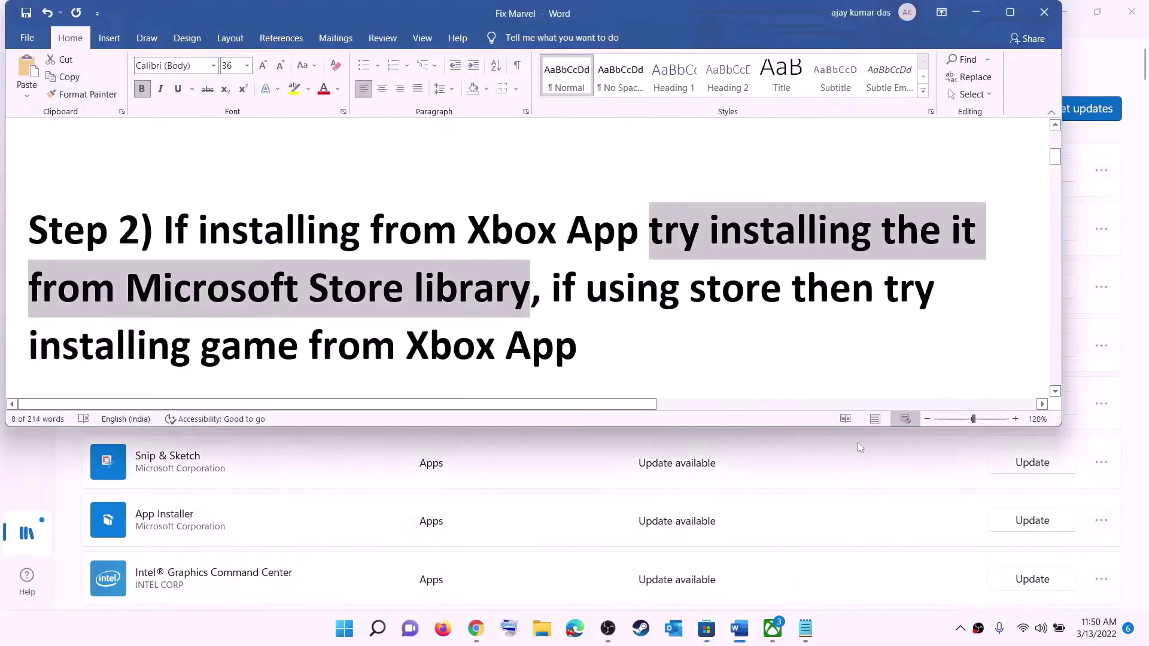
pyautogui.click(586, 289)
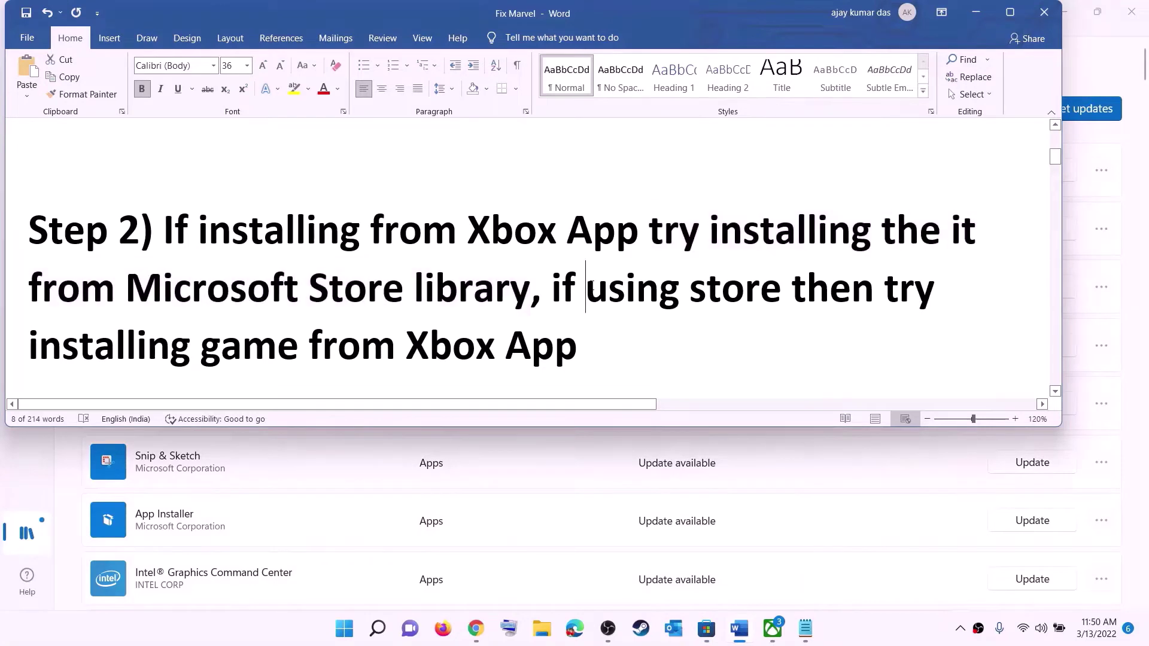
pyautogui.moveTo(586, 289); pyautogui.dragTo(791, 289)
pyautogui.moveTo(177, 347); pyautogui.dragTo(599, 359)
# Step: Briefly check the Xbox app's game search, minimize it, and scroll the notes to Step 3
pyautogui.click(772, 629)
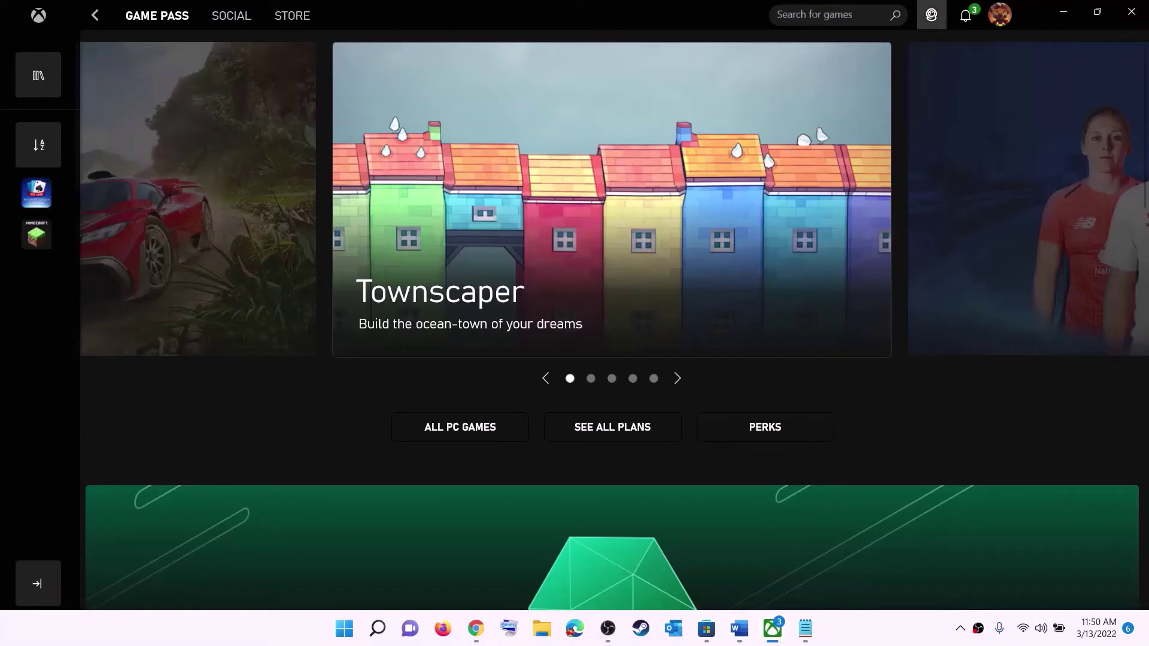
pyautogui.click(806, 14)
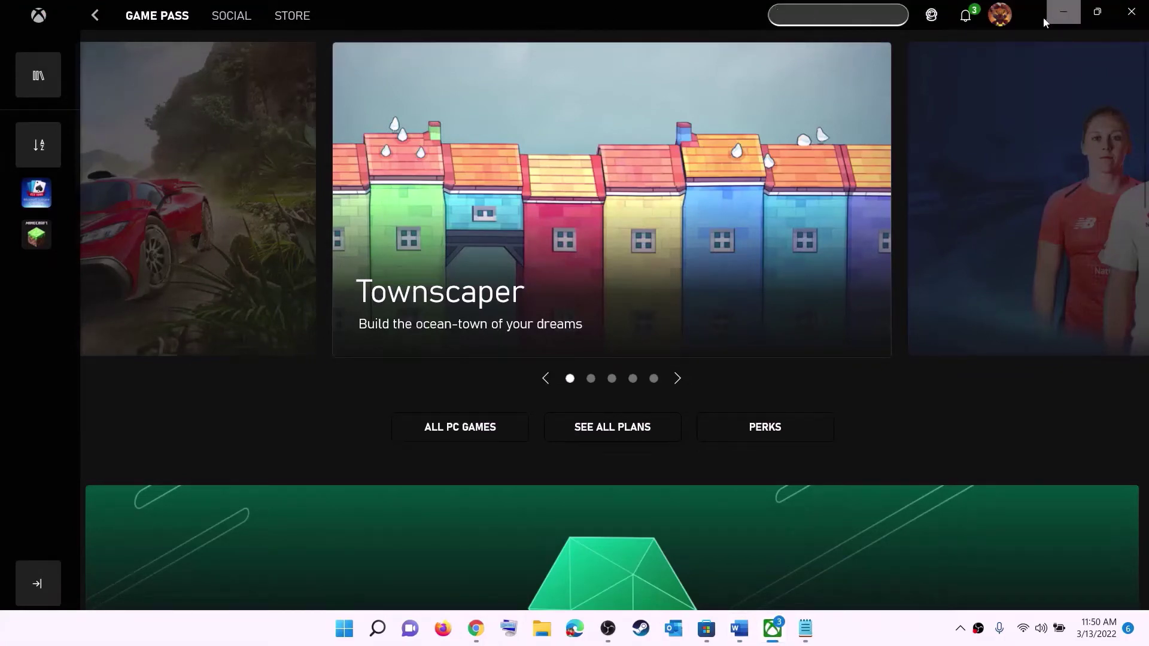
pyautogui.click(1063, 12)
pyautogui.click(602, 276)
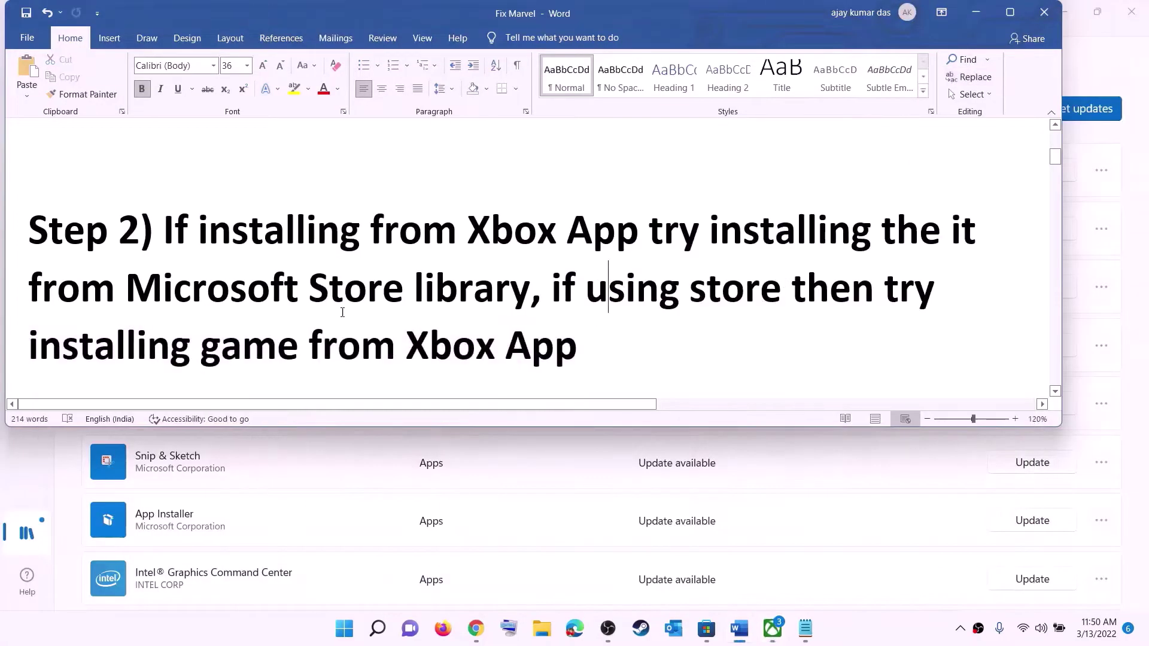
pyautogui.scroll(-5, 355, 314)
pyautogui.scroll(-2, 355, 313)
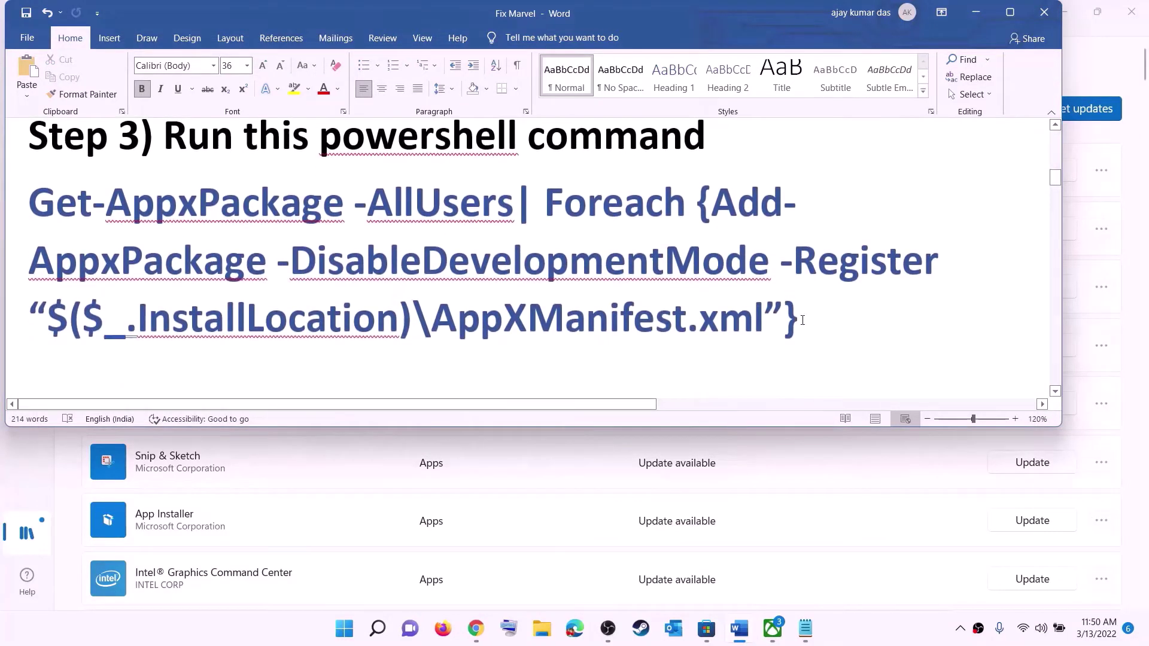
# Step: Copy the Step 3 Get-AppxPackage re-register command from the notes
pyautogui.tripleClick(802, 320)
pyautogui.rightClick(159, 235)
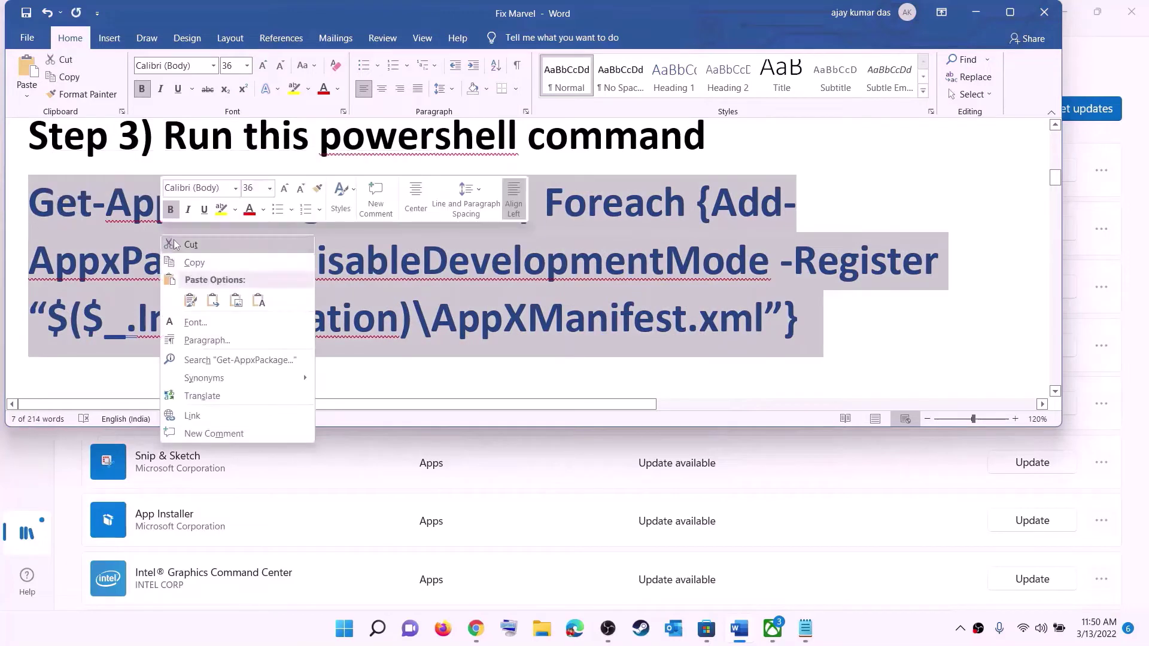
pyautogui.click(197, 263)
# Step: Search 'powers' and run Windows PowerShell as administrator
pyautogui.click(344, 628)
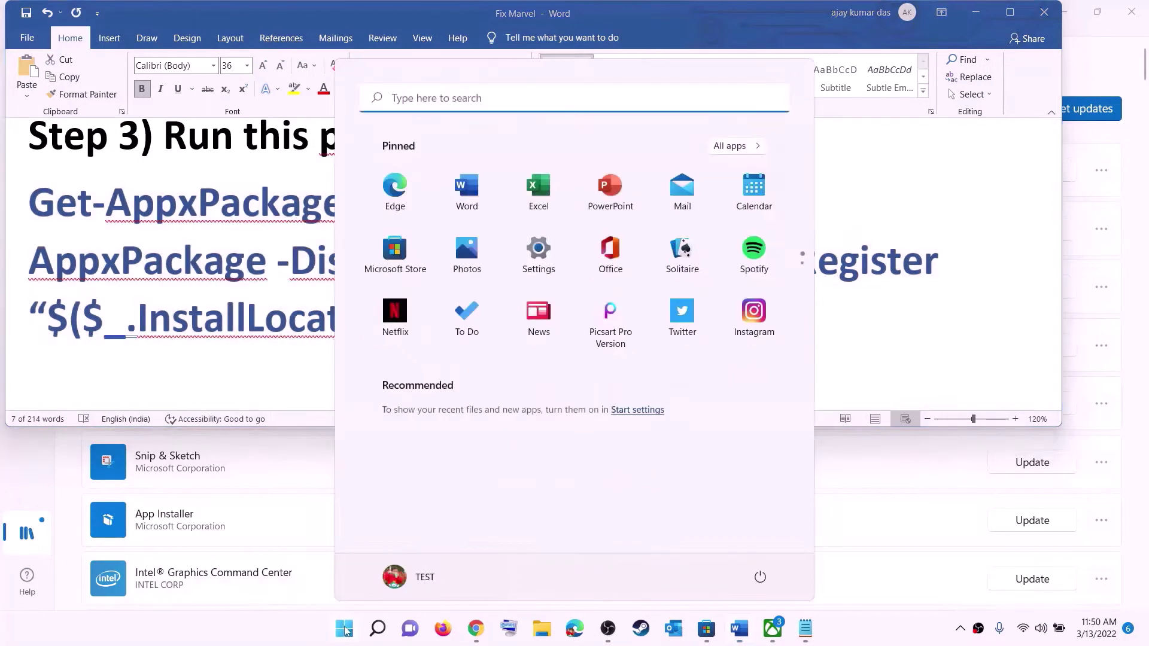
pyautogui.write('powers')
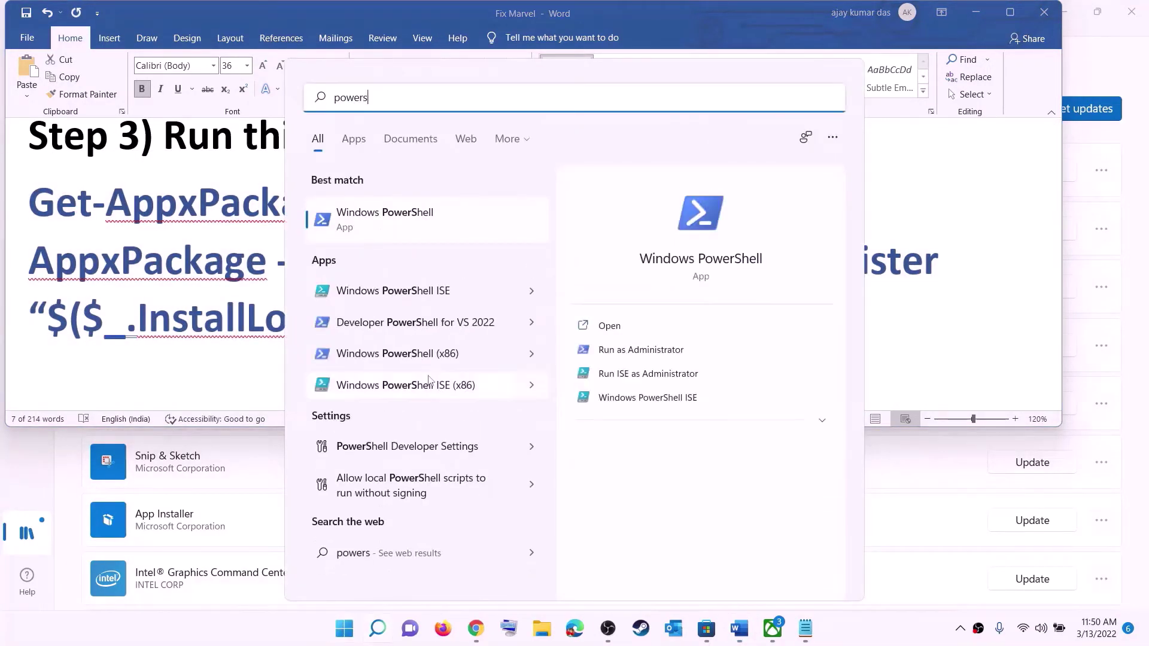
pyautogui.rightClick(397, 224)
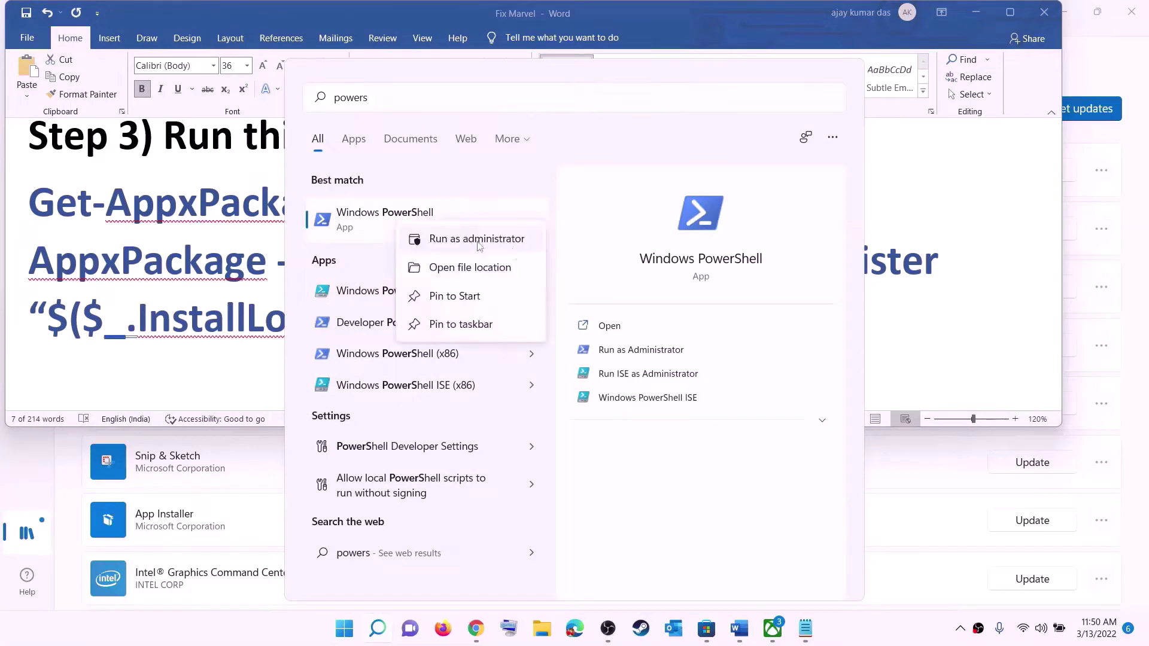
pyautogui.click(509, 243)
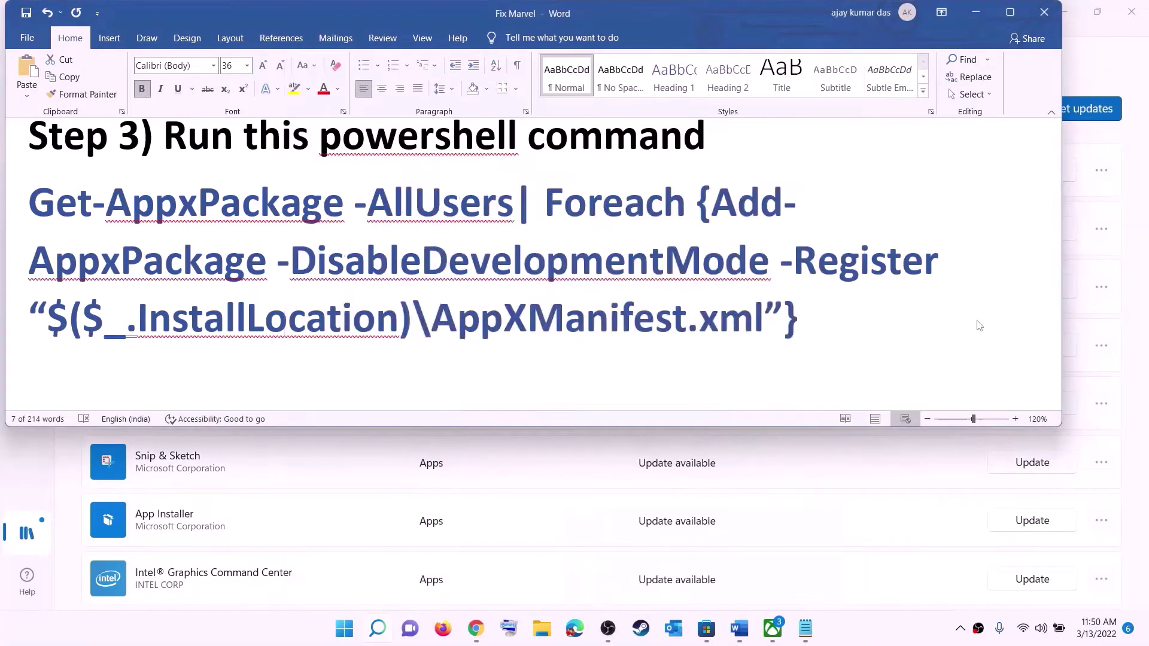
# Step: Approve the admin prompt, paste and run the re-register command, then close PowerShell
pyautogui.click(527, 429)
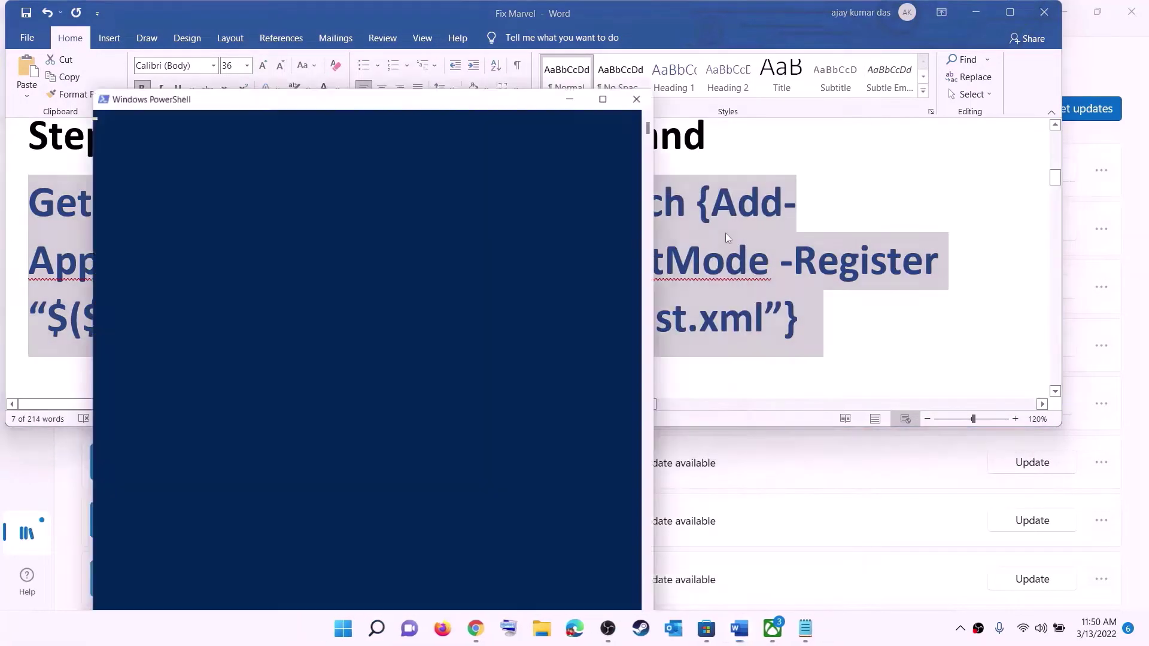
pyautogui.moveTo(356, 96); pyautogui.dragTo(510, 109)
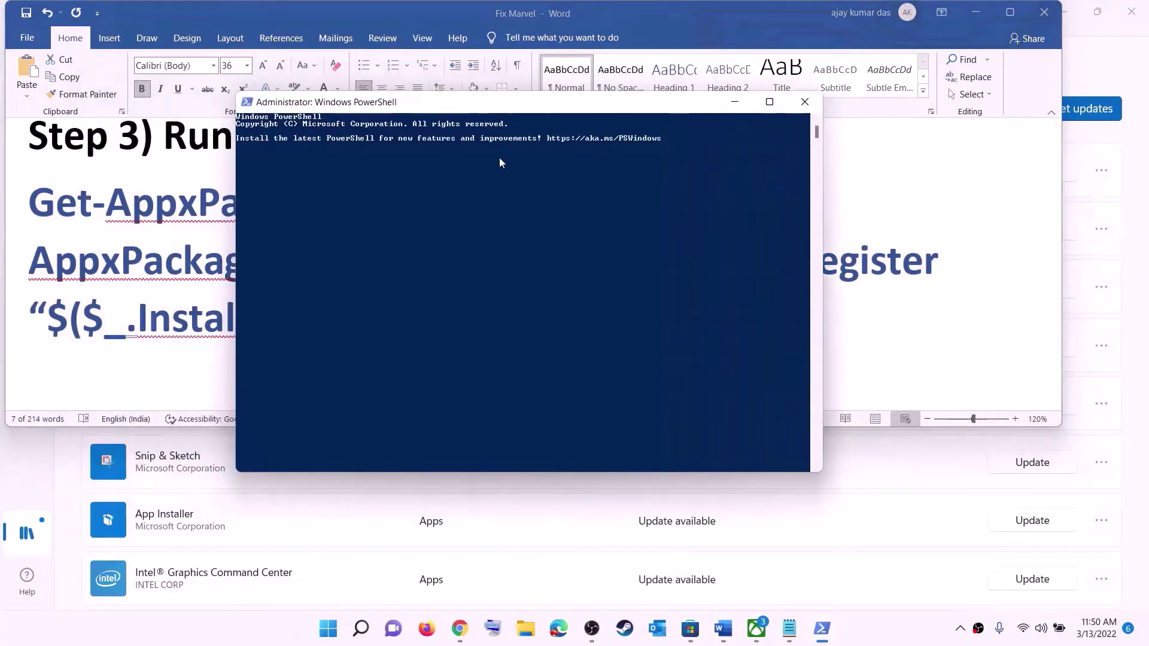
pyautogui.rightClick(478, 234)
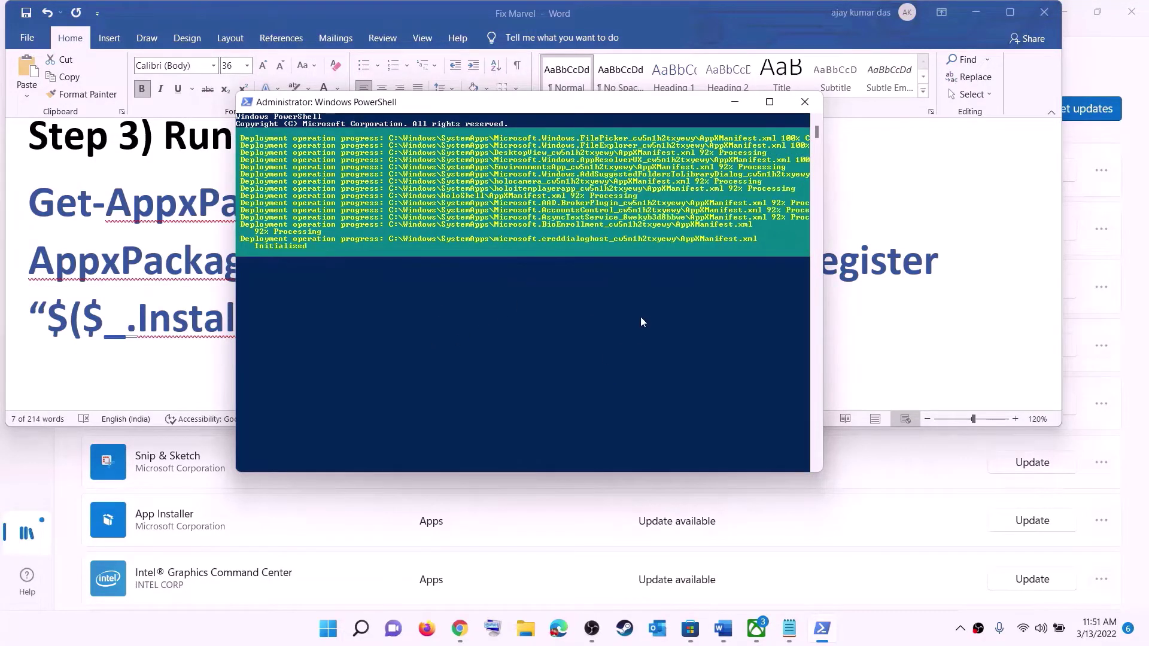
pyautogui.click(865, 634)
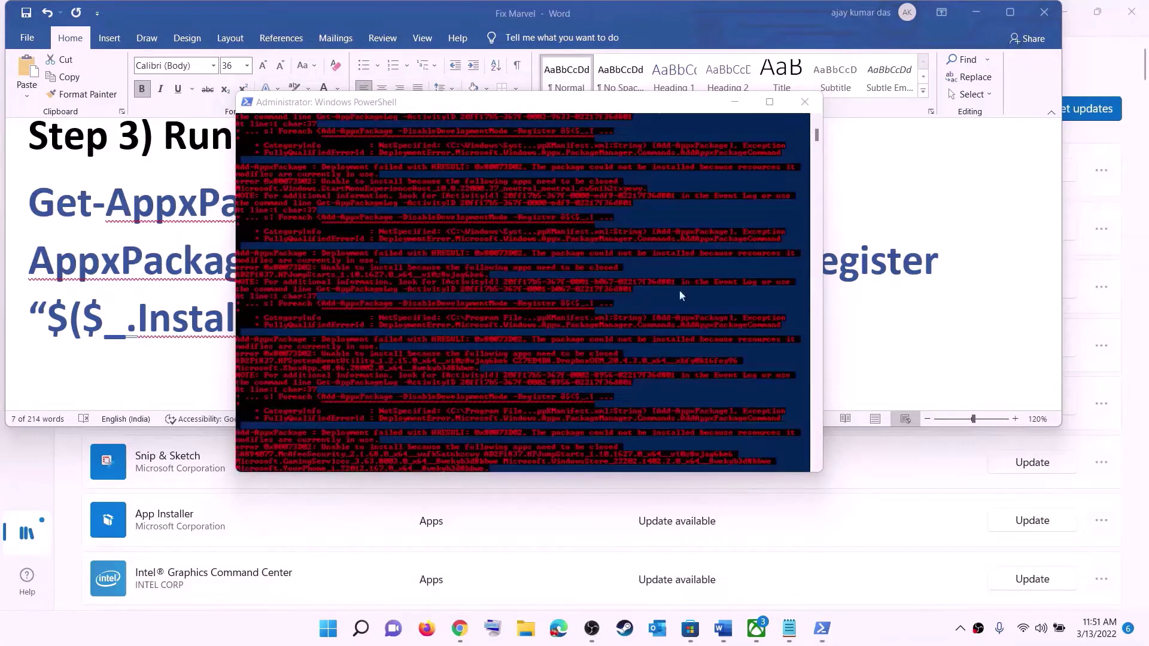
pyautogui.click(805, 102)
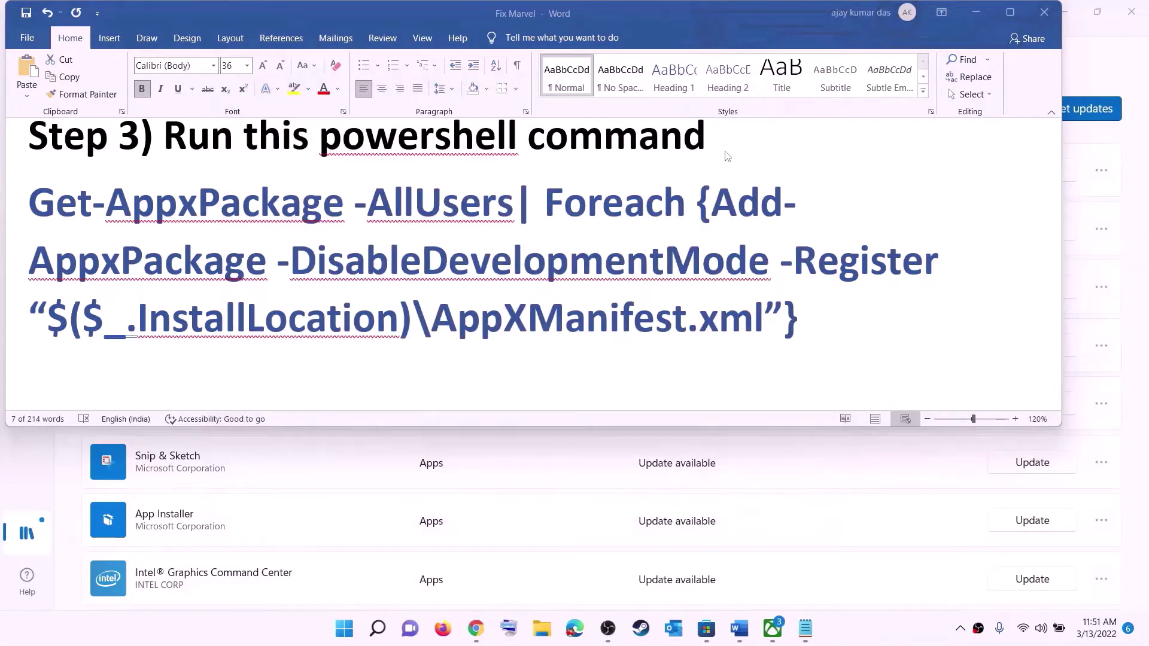
# Step: Set the Step 4 Microsoft.WindowsStore_8wekyb3d8bbwe cache path line to 14 pt font size
pyautogui.tripleClick(478, 293)
pyautogui.scroll(-5, 479, 287)
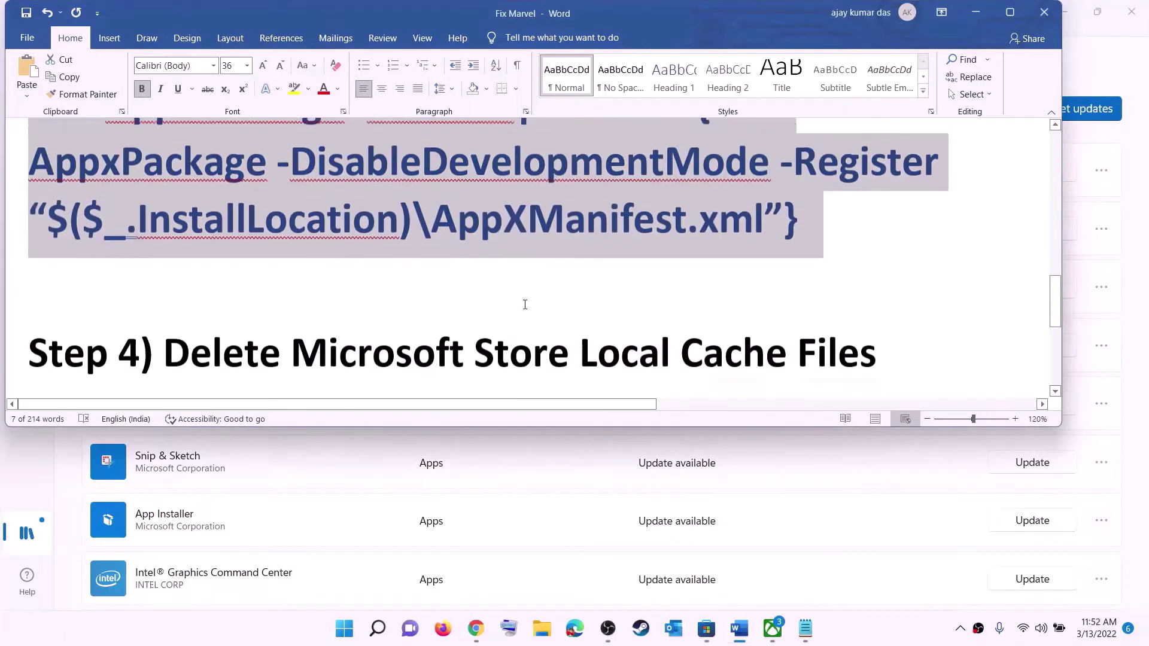
pyautogui.scroll(1, 440, 218)
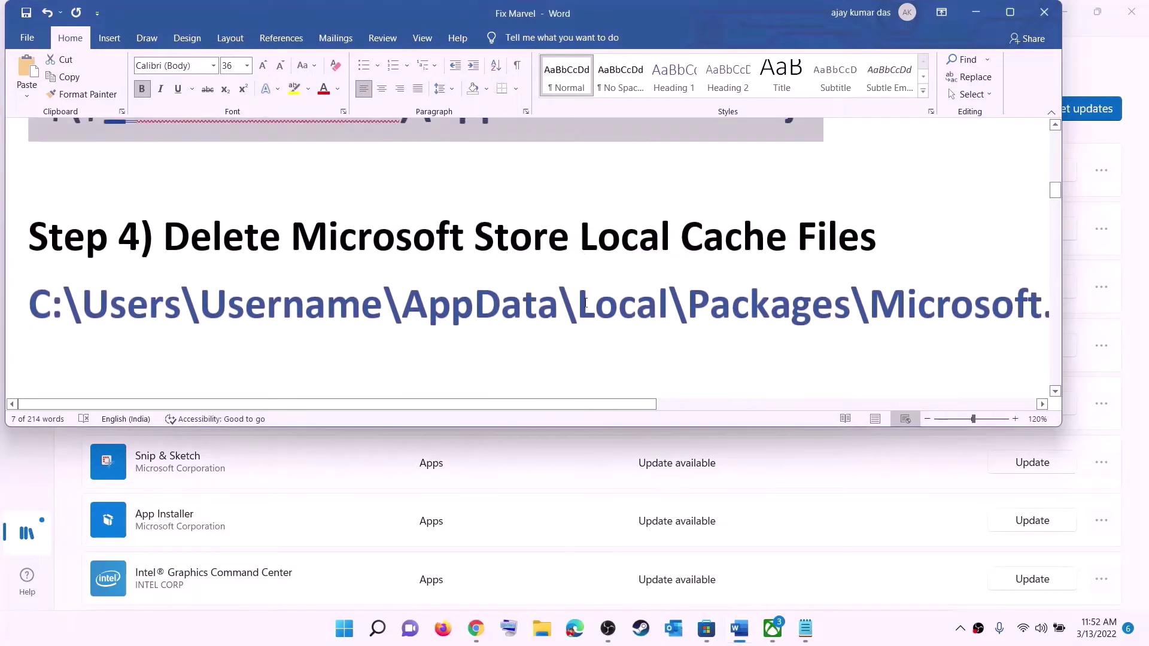
pyautogui.tripleClick(569, 314)
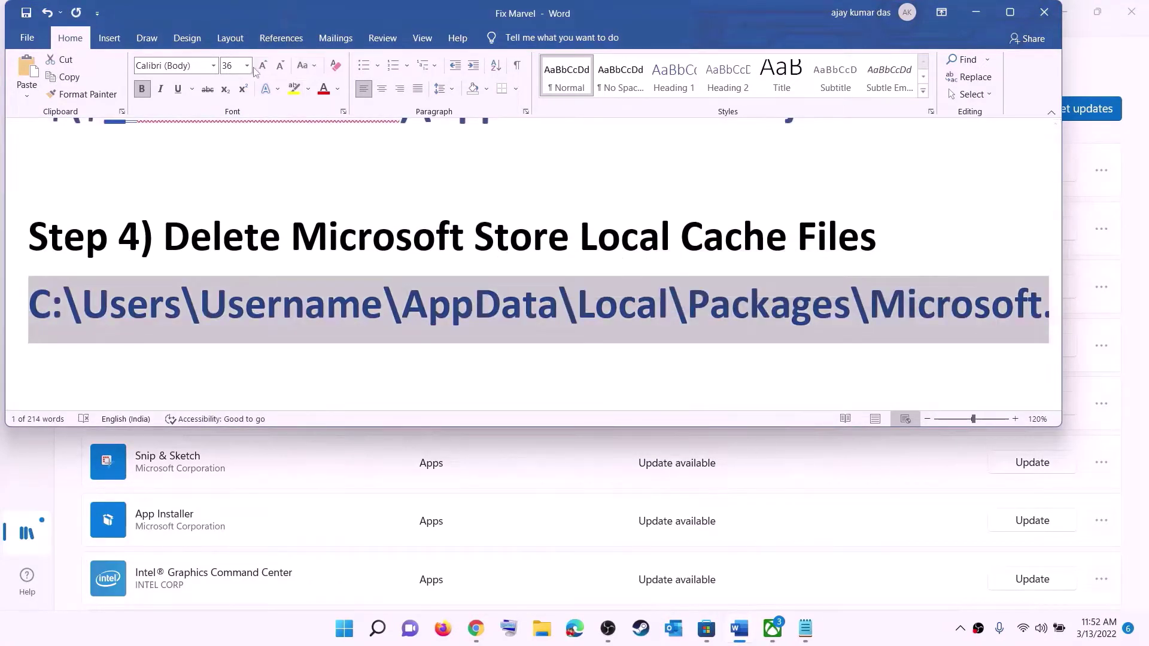
pyautogui.click(247, 66)
pyautogui.click(226, 155)
pyautogui.click(567, 288)
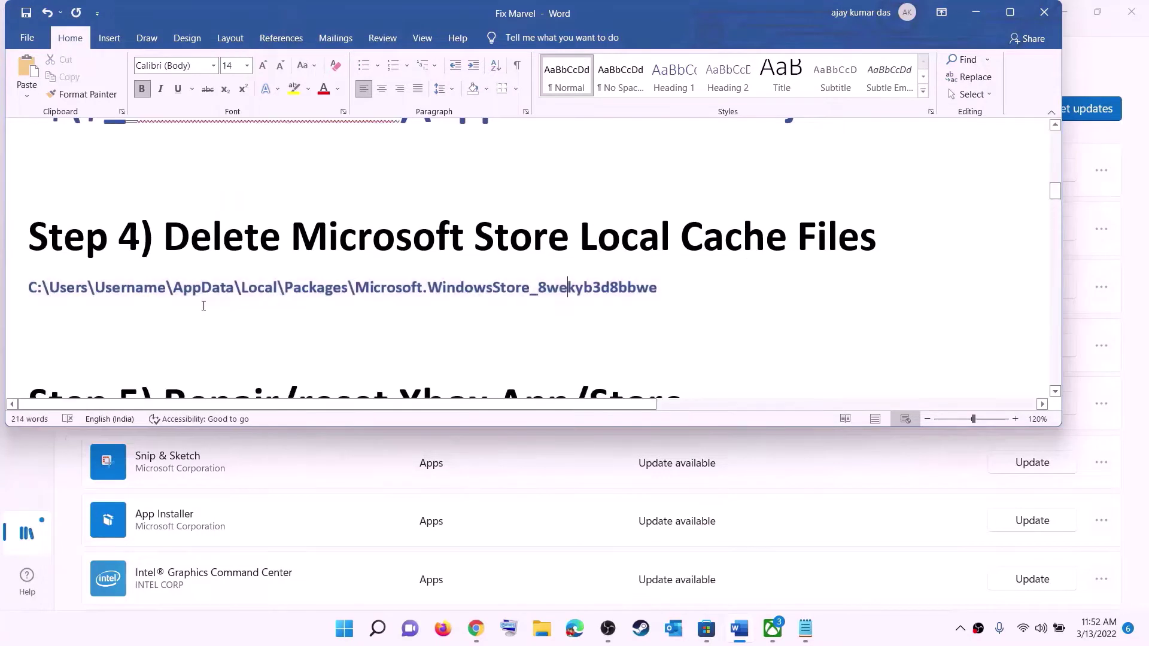
pyautogui.click(537, 630)
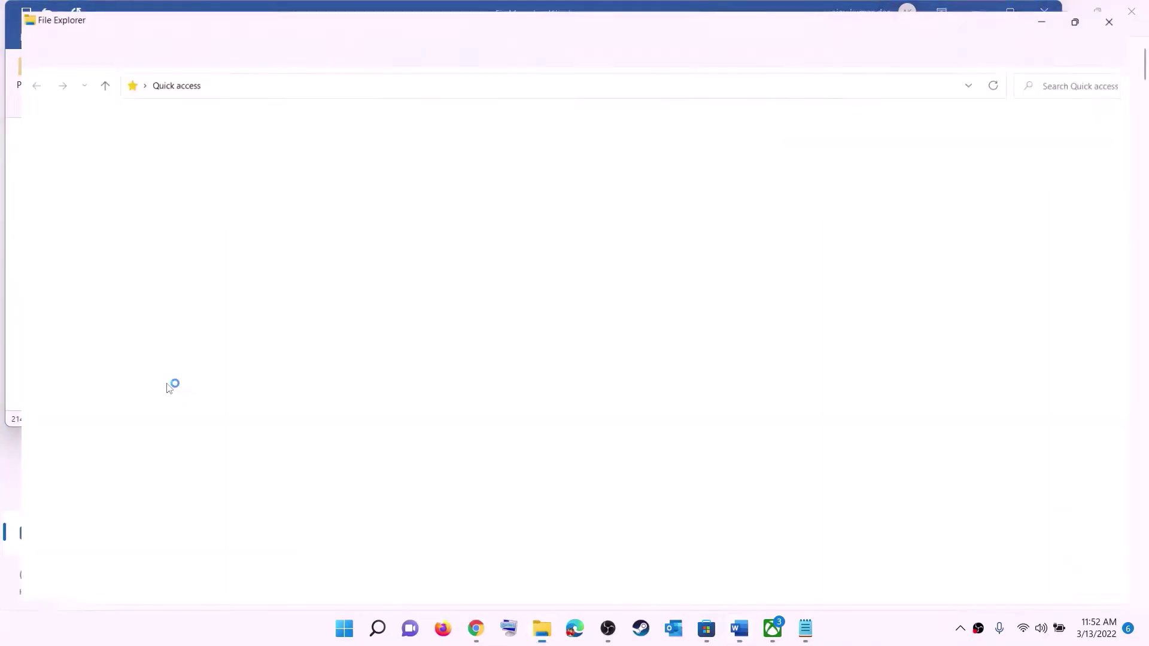
# Step: Browse This PC > Windows (C:) > Users into the user's profile folder
pyautogui.click(58, 297)
pyautogui.doubleClick(264, 251)
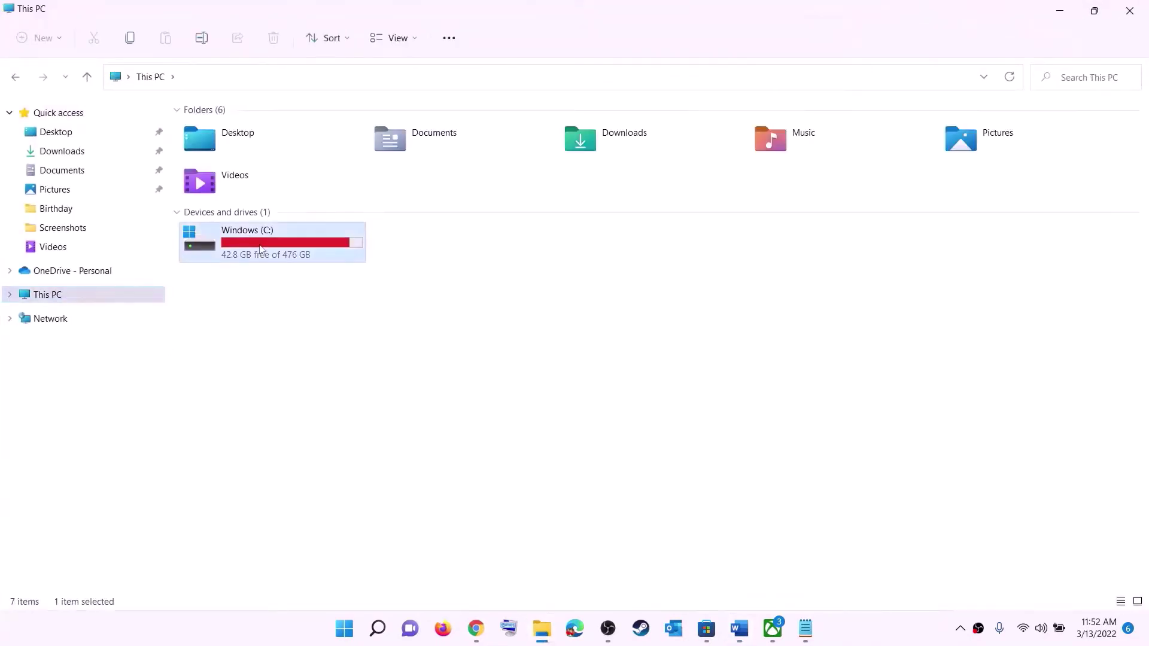
pyautogui.scroll(-3, 299, 359)
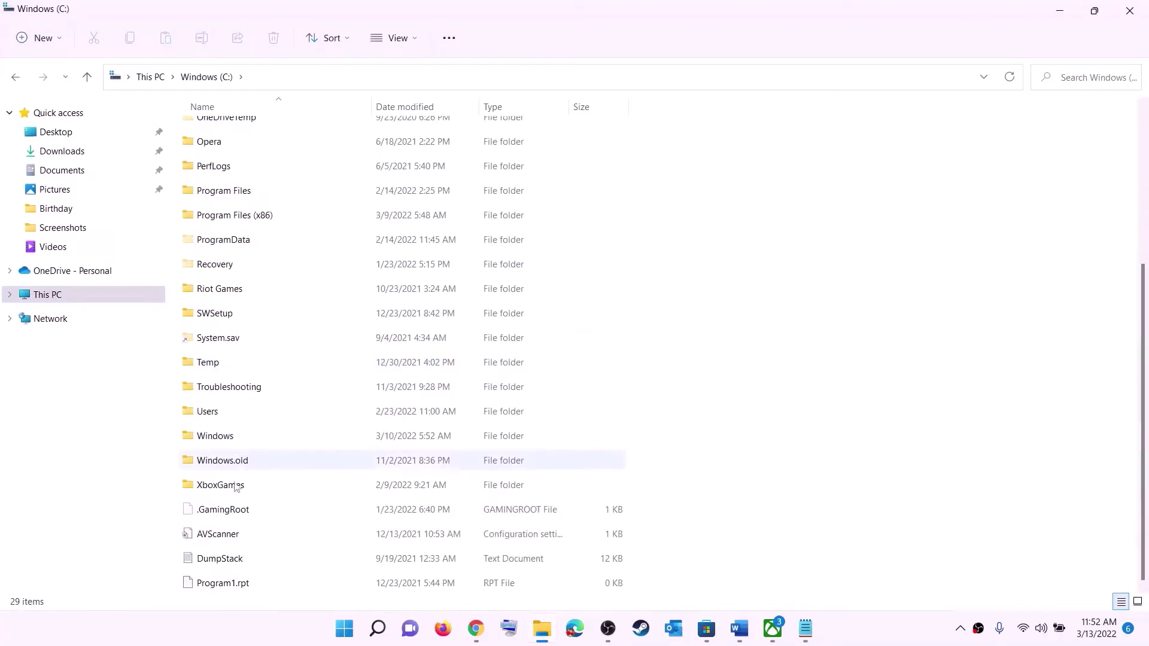
pyautogui.click(276, 419)
pyautogui.doubleClick(247, 411)
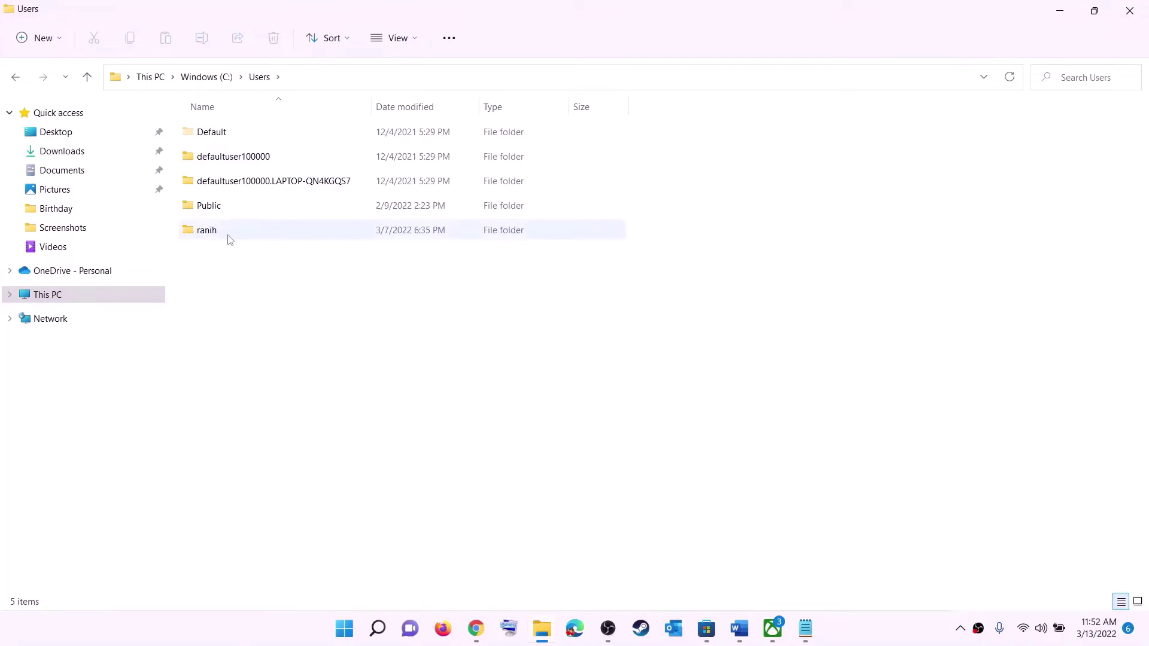
pyautogui.doubleClick(214, 234)
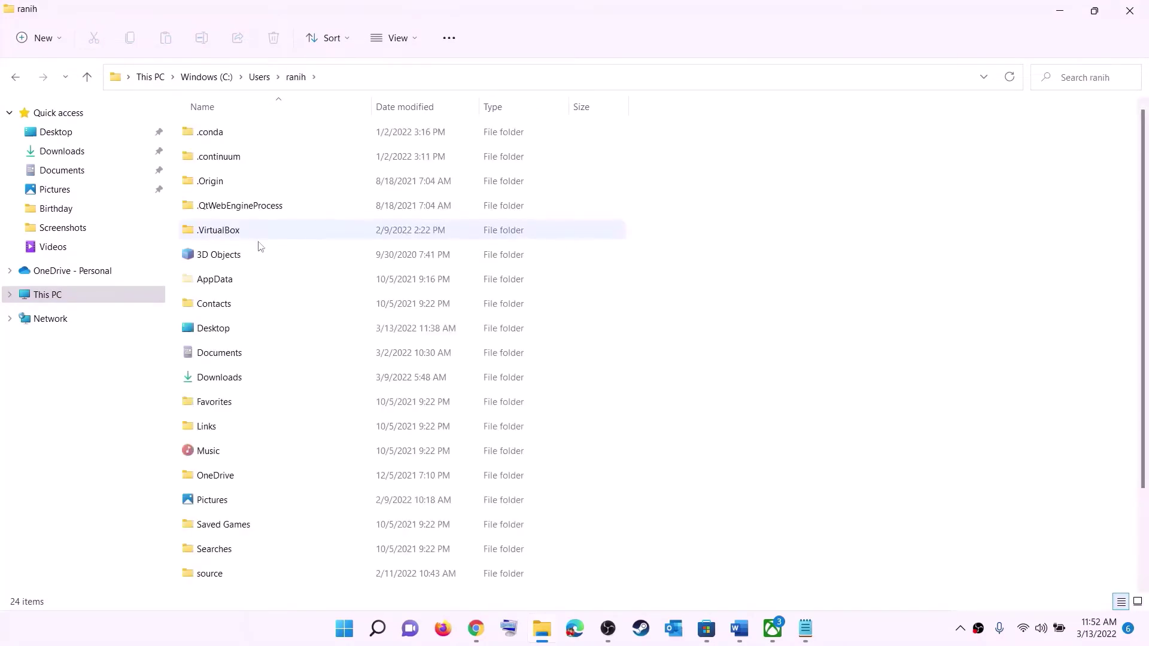
pyautogui.click(201, 279)
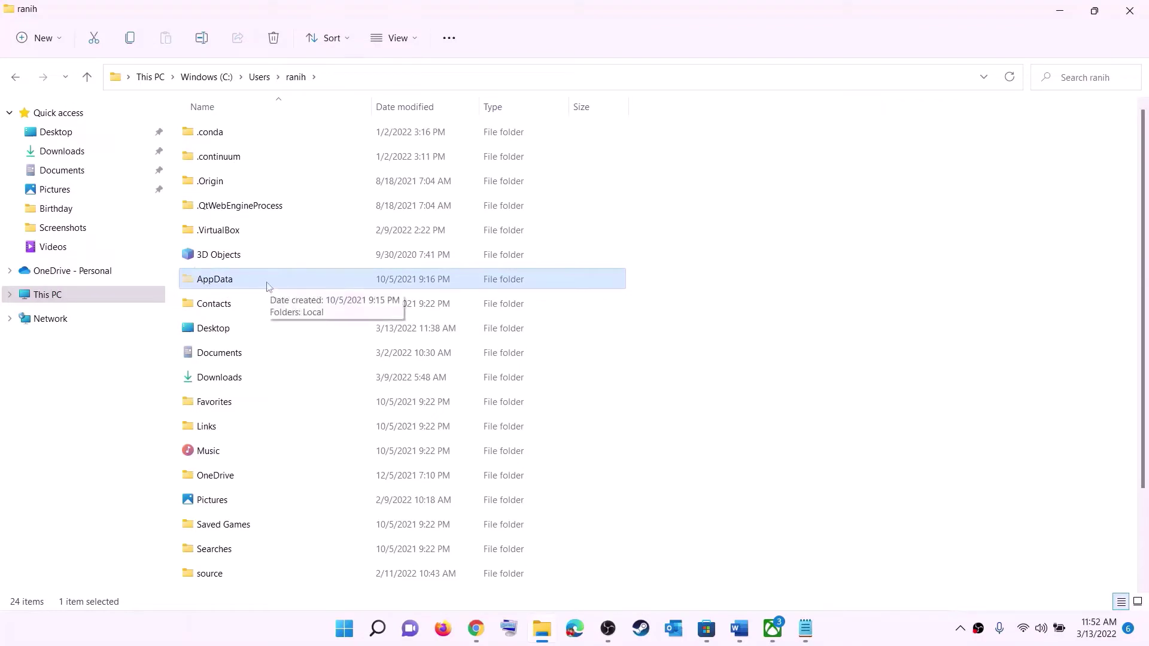
# Step: Turn on hidden items in the View options so AppData is listed
pyautogui.click(418, 41)
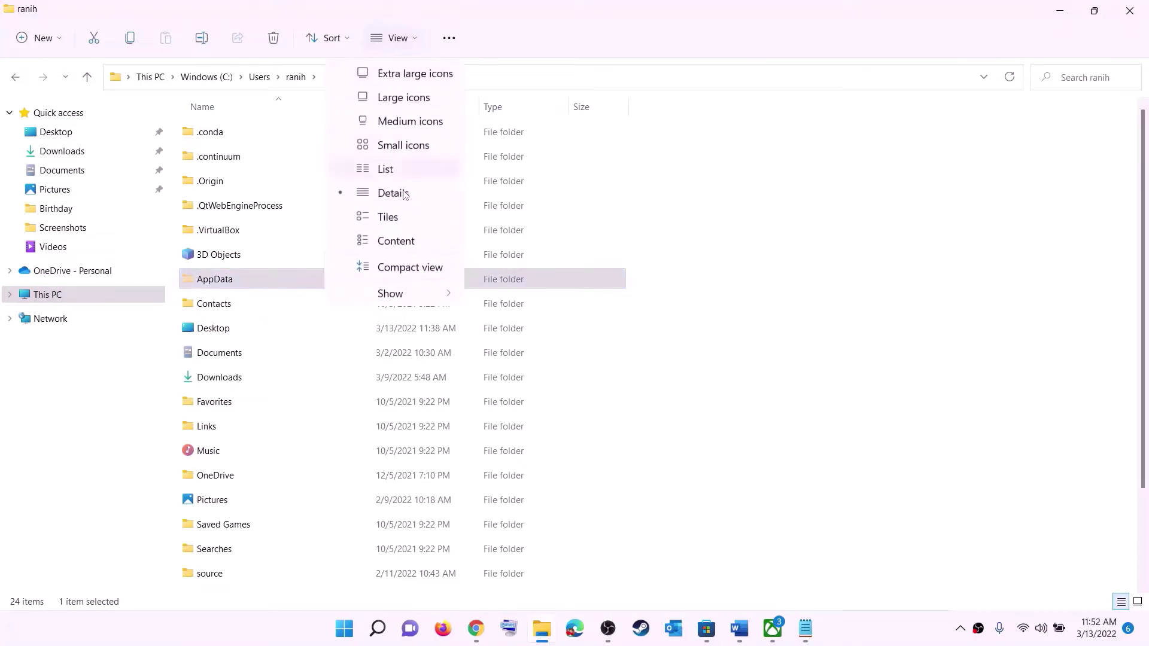
pyautogui.moveTo(395, 293)
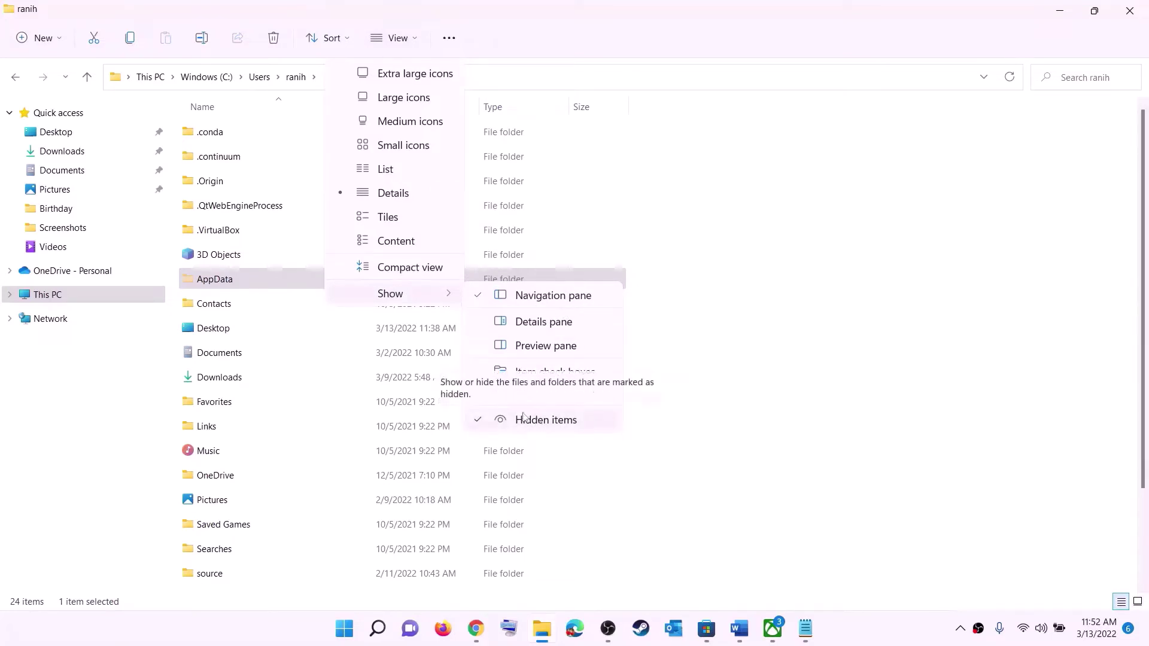
pyautogui.click(231, 283)
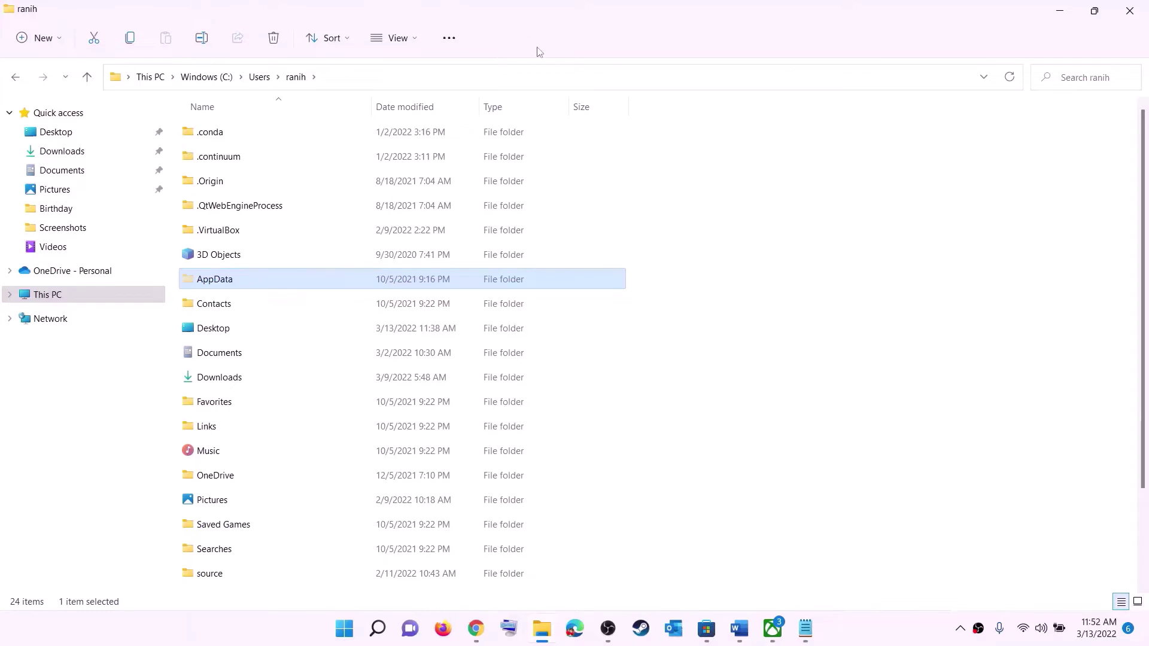
# Step: Navigate from AppData through Local into the Packages folder
pyautogui.click(246, 278)
pyautogui.click(274, 281)
pyautogui.doubleClick(260, 279)
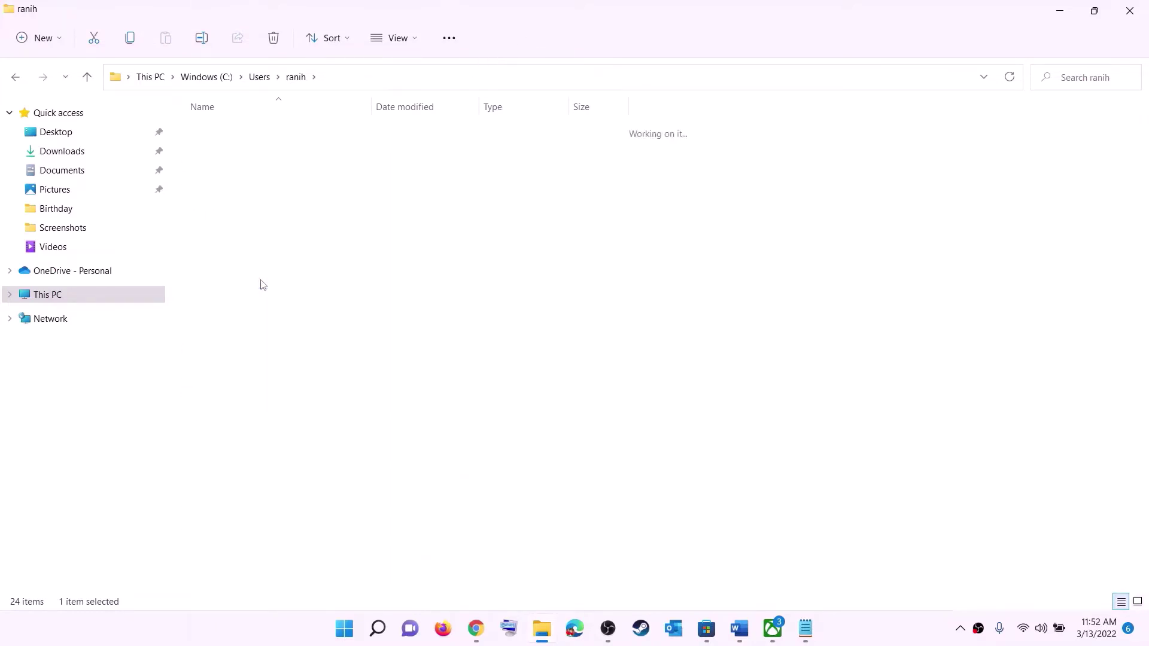
pyautogui.click(230, 131)
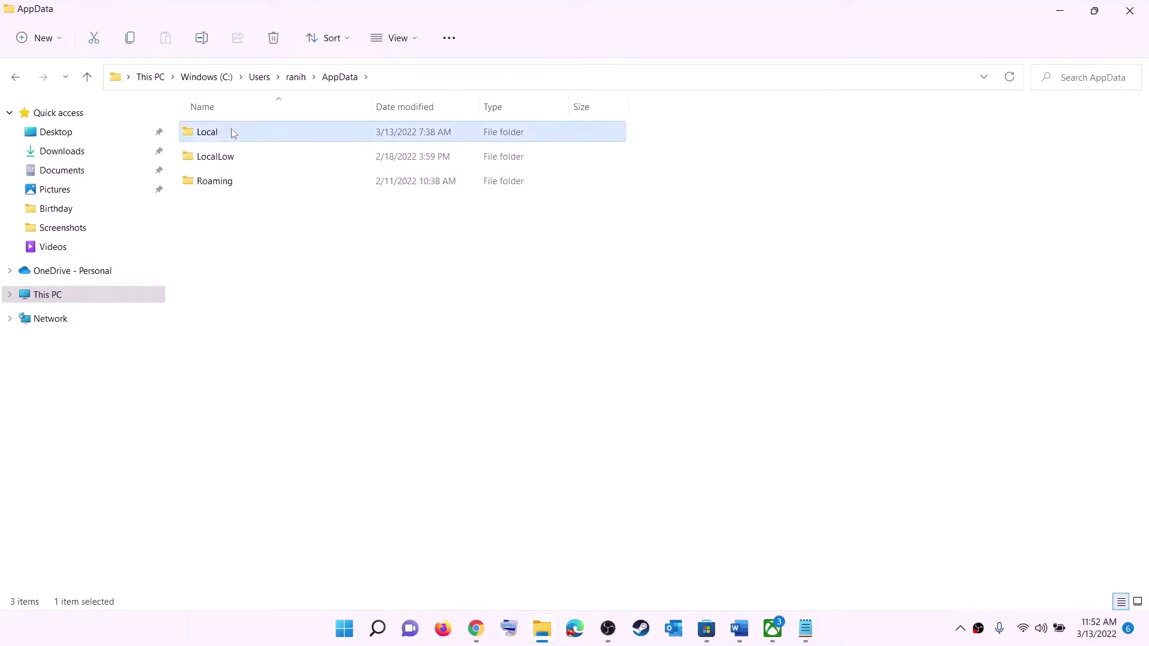
pyautogui.doubleClick(231, 131)
pyautogui.press('p')
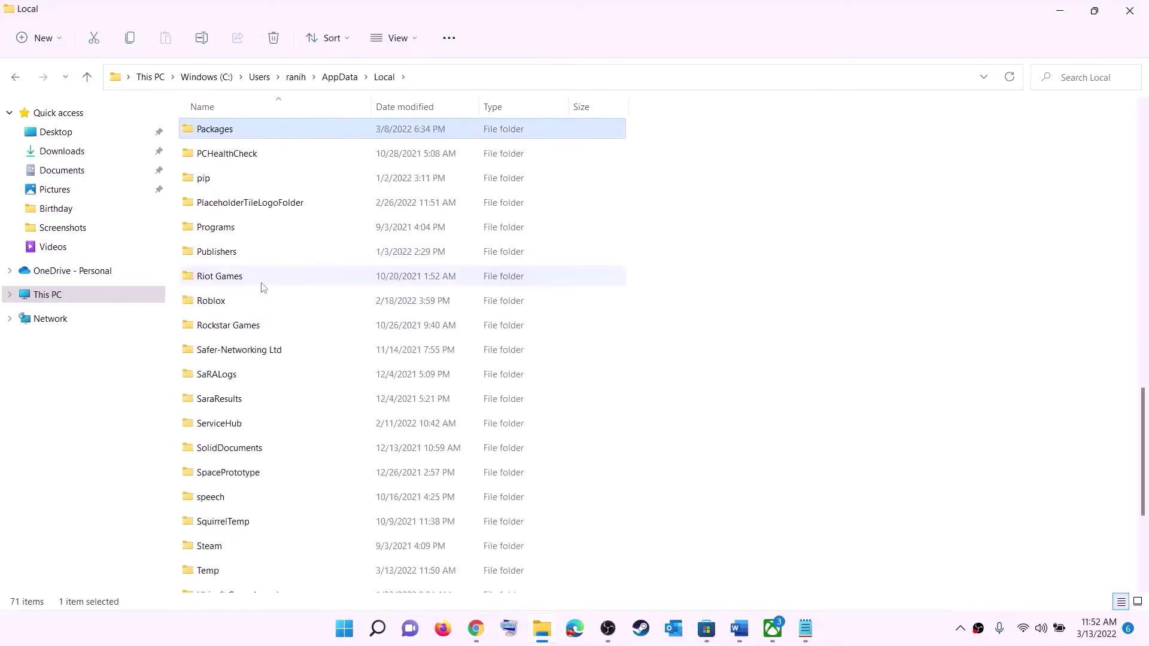
pyautogui.click(227, 128)
pyautogui.click(268, 131)
pyautogui.doubleClick(268, 130)
# Step: Open the Microsoft.WindowsStore_8wekyb3d8bbwe package folder
pyautogui.scroll(-5, 336, 360)
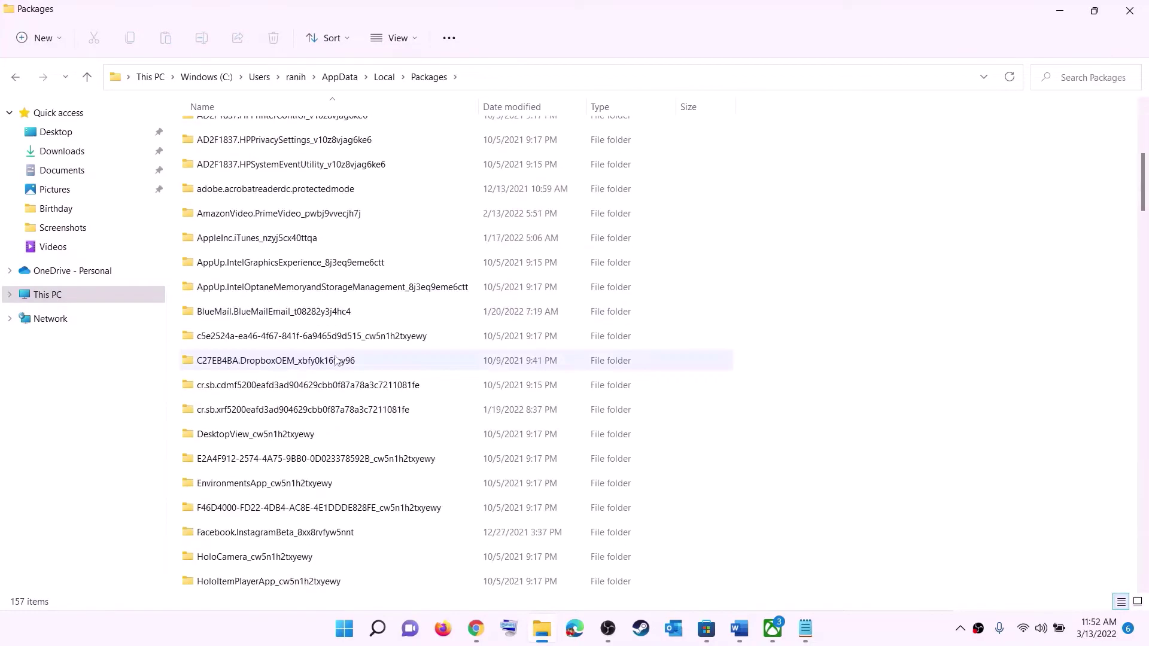
pyautogui.scroll(-10, 336, 360)
pyautogui.scroll(-15, 339, 389)
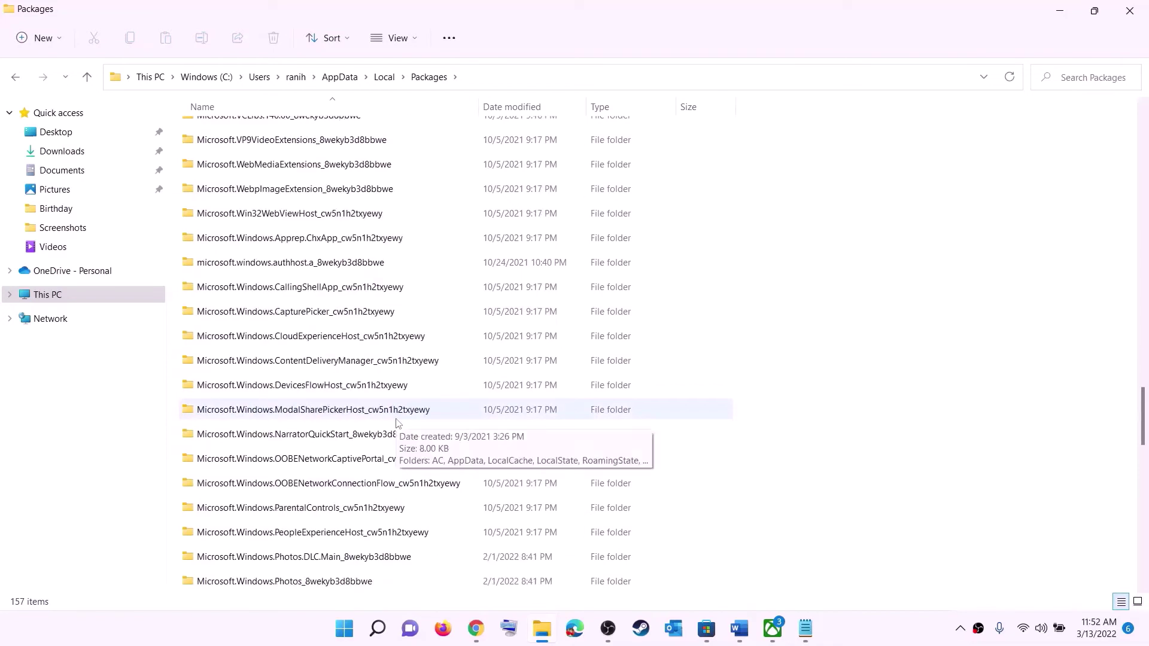
pyautogui.scroll(-6, 399, 422)
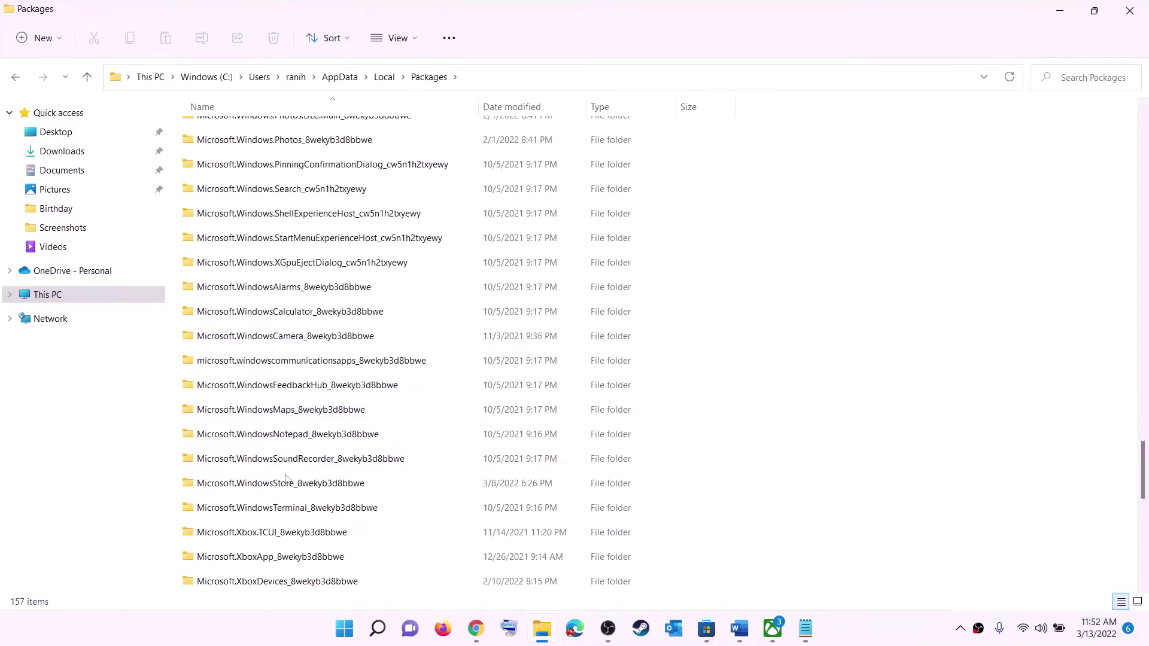
pyautogui.click(214, 491)
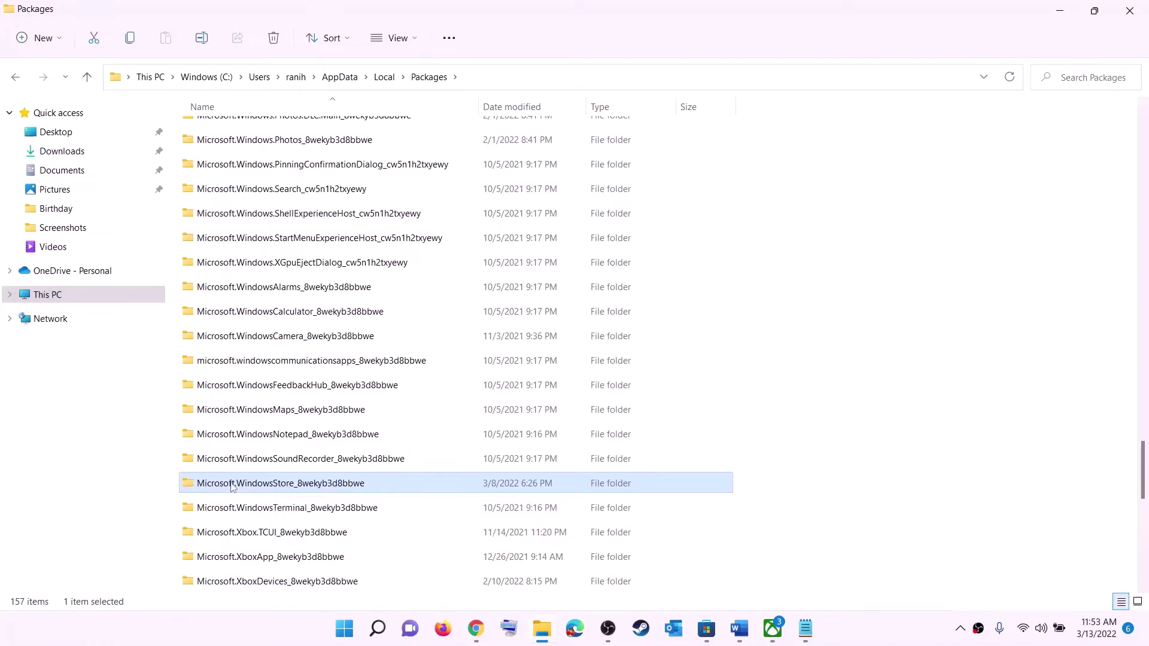
pyautogui.click(314, 491)
pyautogui.click(419, 486)
pyautogui.click(324, 482)
pyautogui.doubleClick(406, 483)
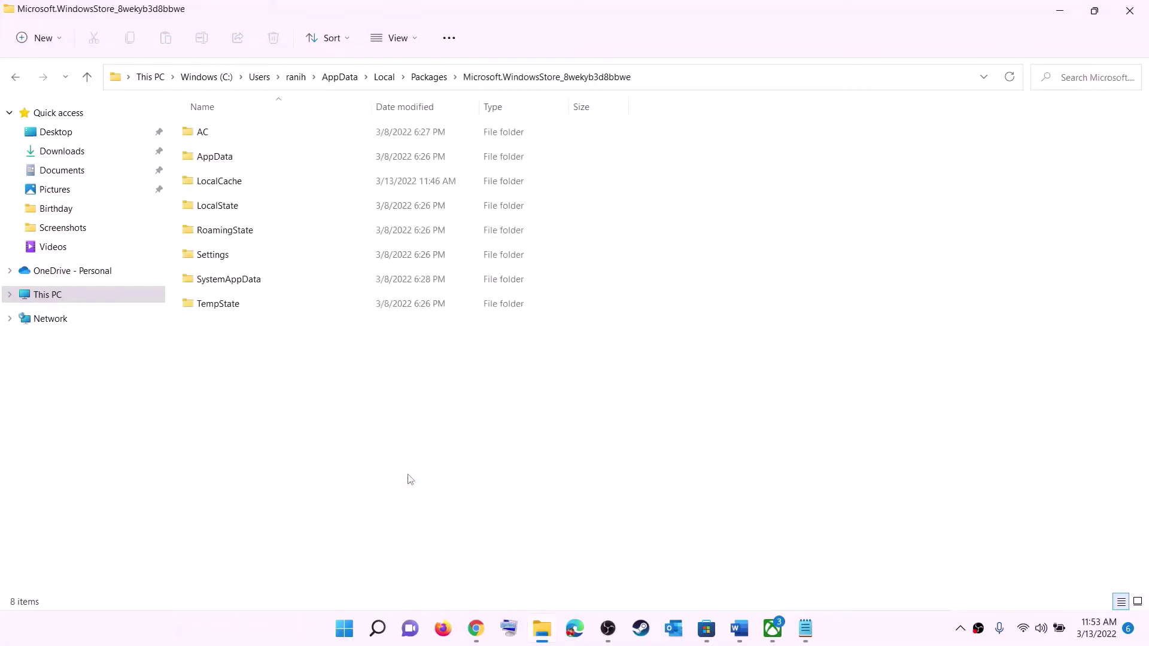
# Step: Delete the LocalCache folder to clear the Store cache
pyautogui.click(230, 187)
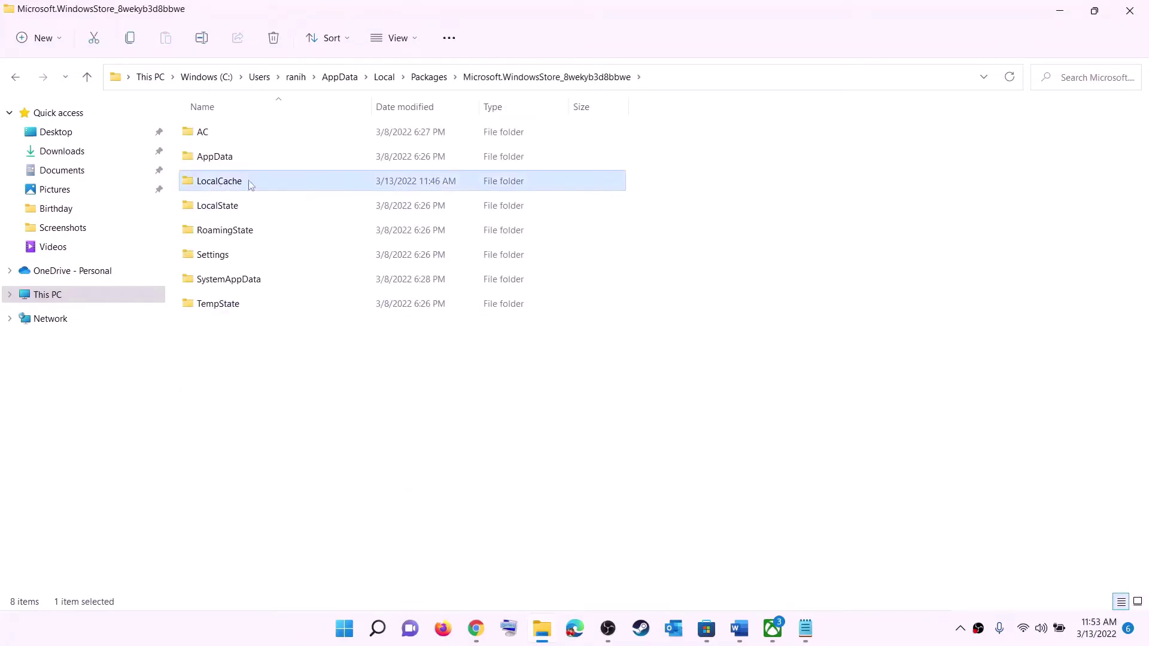
pyautogui.rightClick(231, 187)
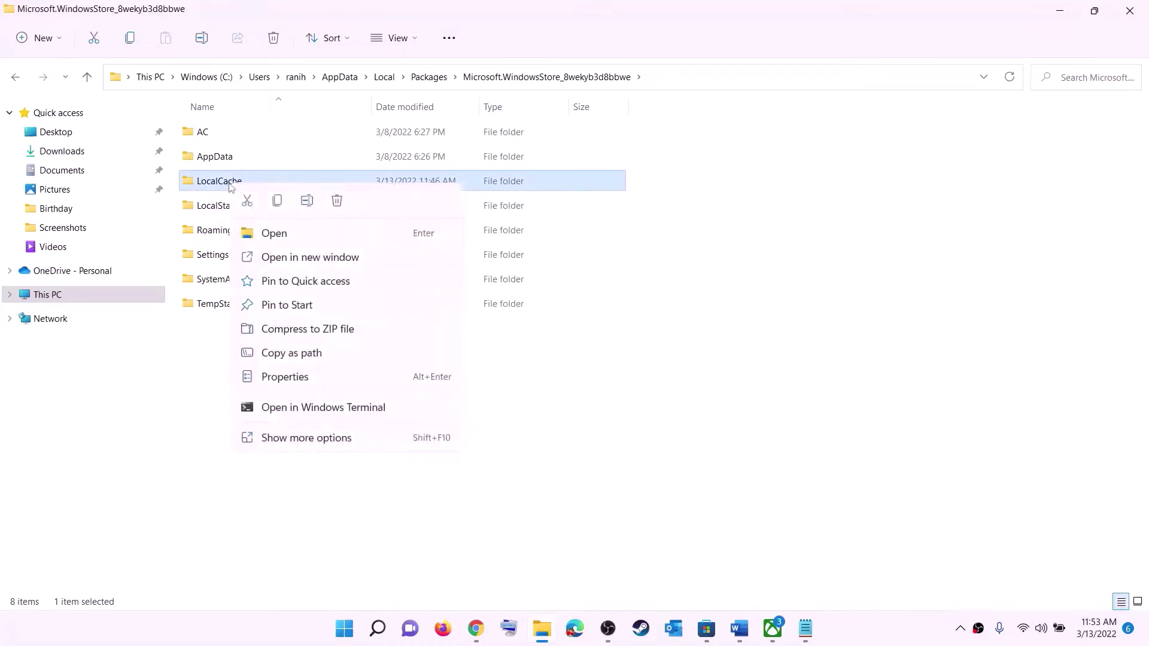
pyautogui.click(337, 201)
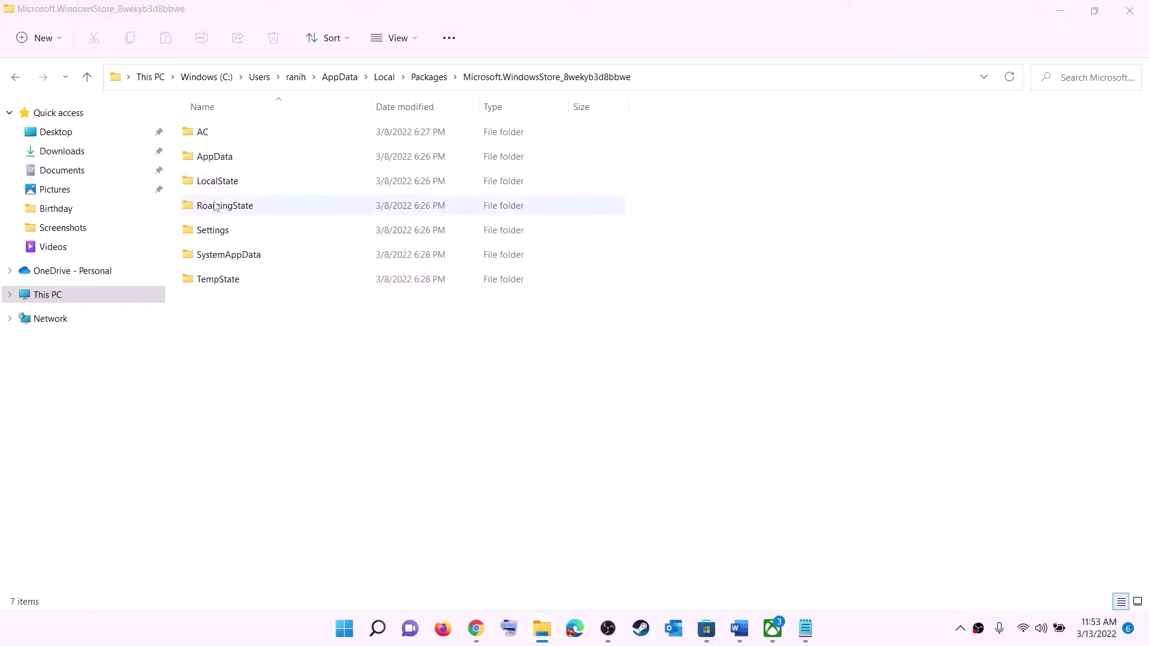
# Step: Open the Start menu and bring up the power options
pyautogui.click(345, 629)
pyautogui.click(758, 576)
pyautogui.click(926, 464)
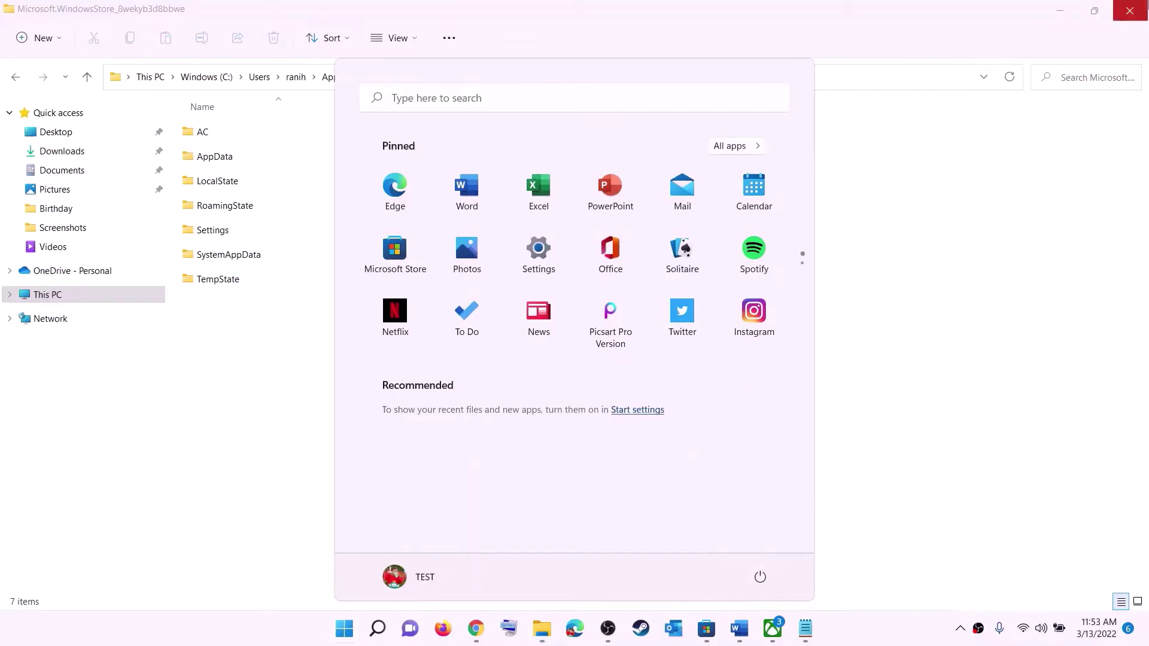
# Step: Close the Store cache folder and open the Xbox app's App settings via an 'xbox' search
pyautogui.click(1143, 15)
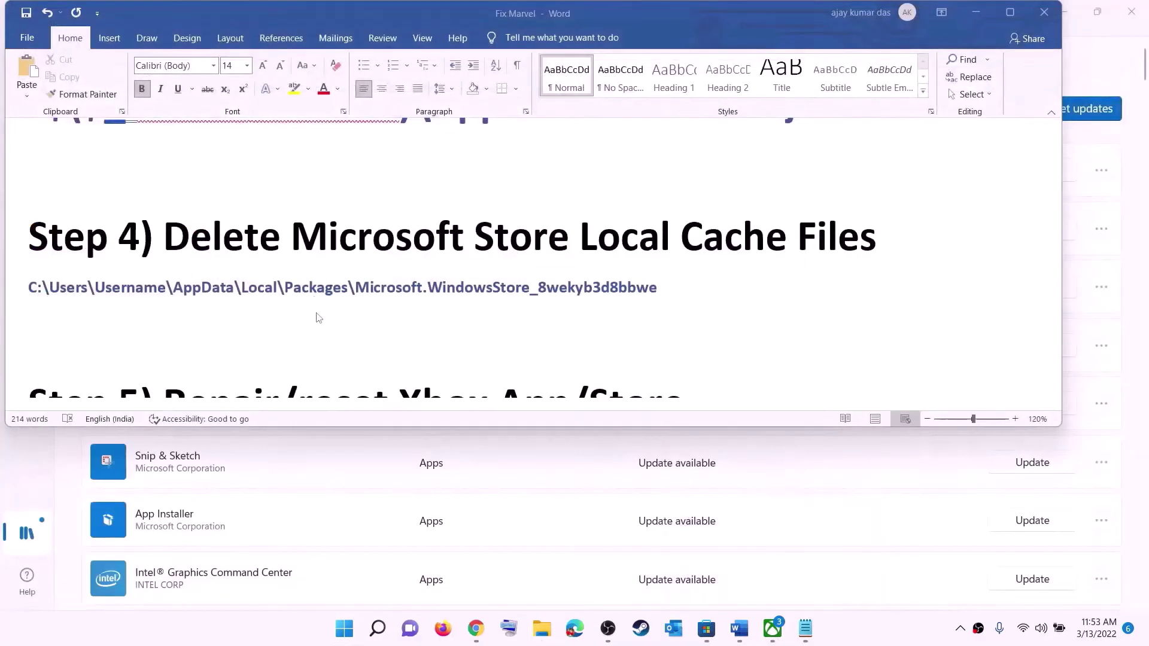
pyautogui.scroll(-5, 348, 334)
pyautogui.scroll(3, 351, 332)
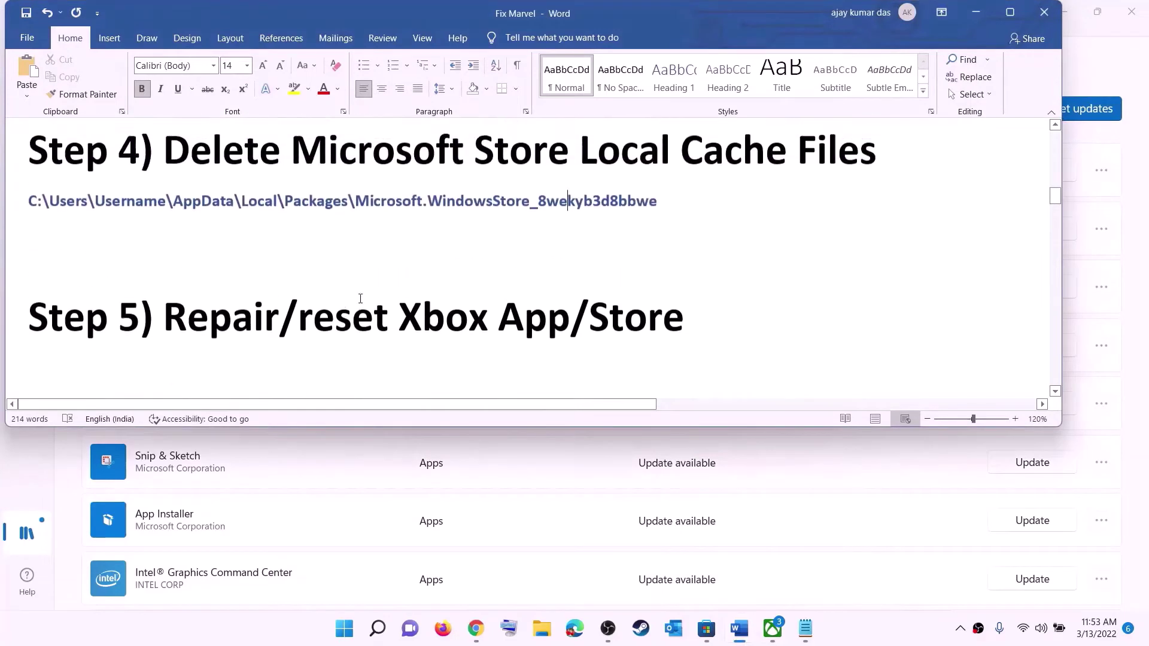
pyautogui.moveTo(279, 328); pyautogui.dragTo(711, 326)
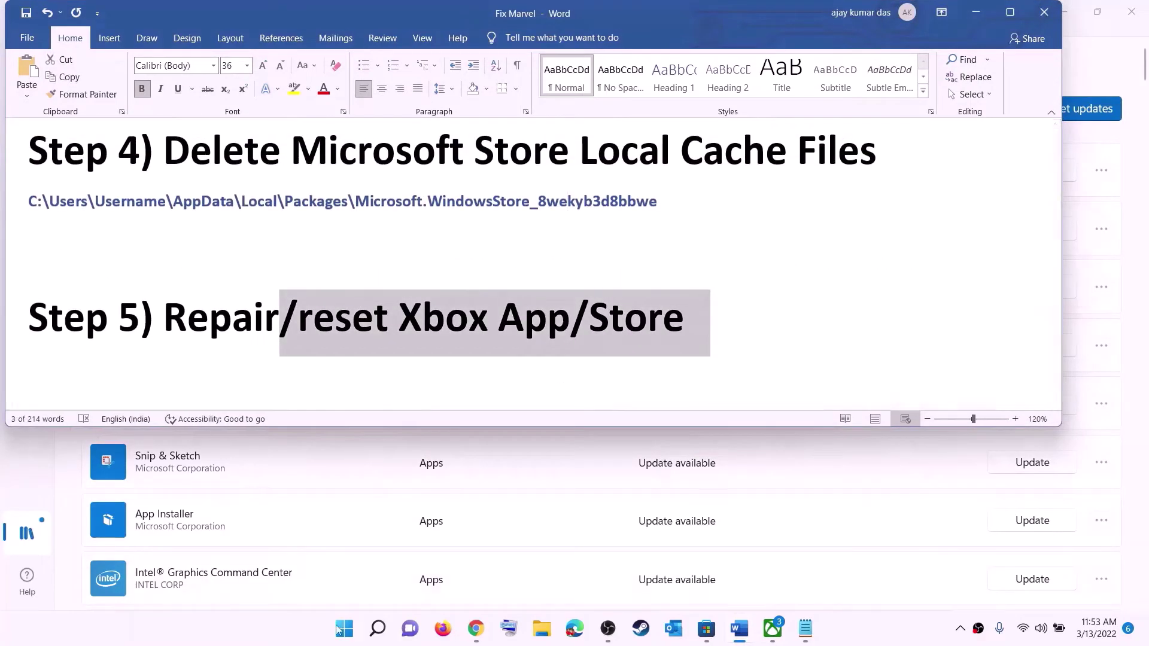
pyautogui.click(344, 630)
pyautogui.write('x')
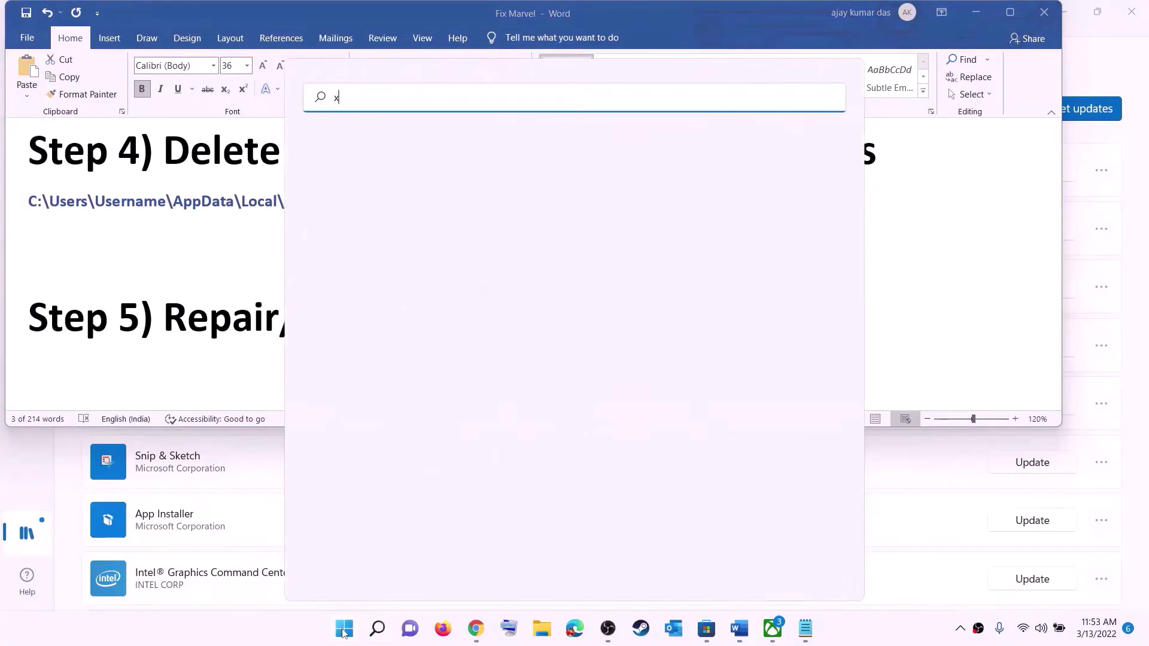
pyautogui.write('box')
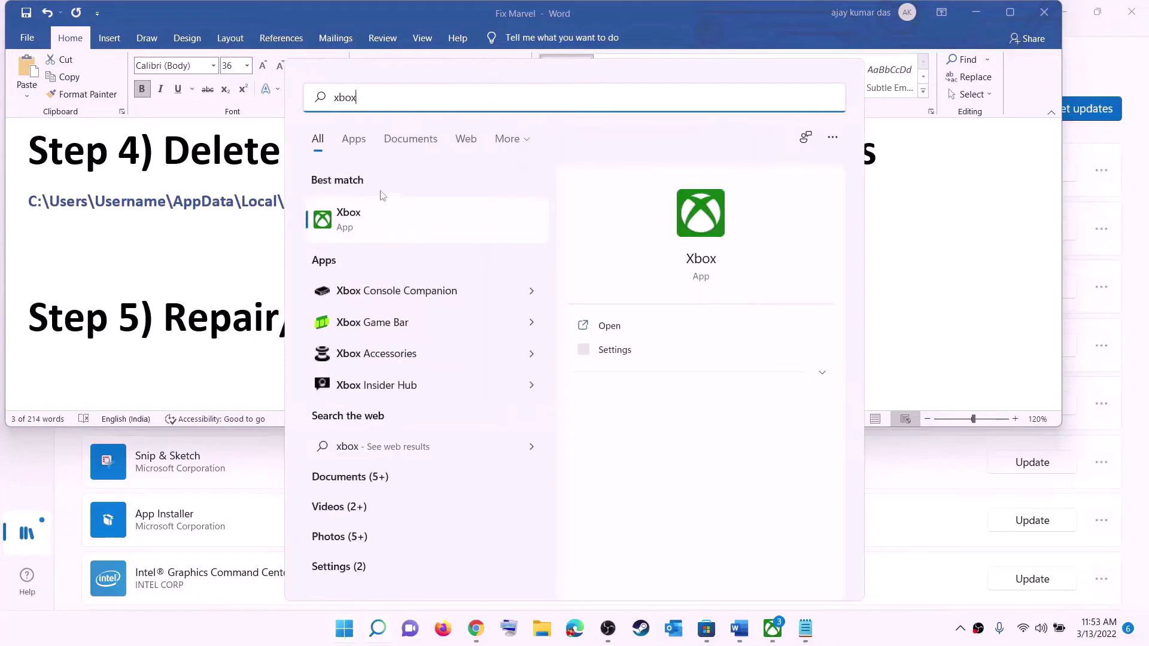
pyautogui.rightClick(359, 224)
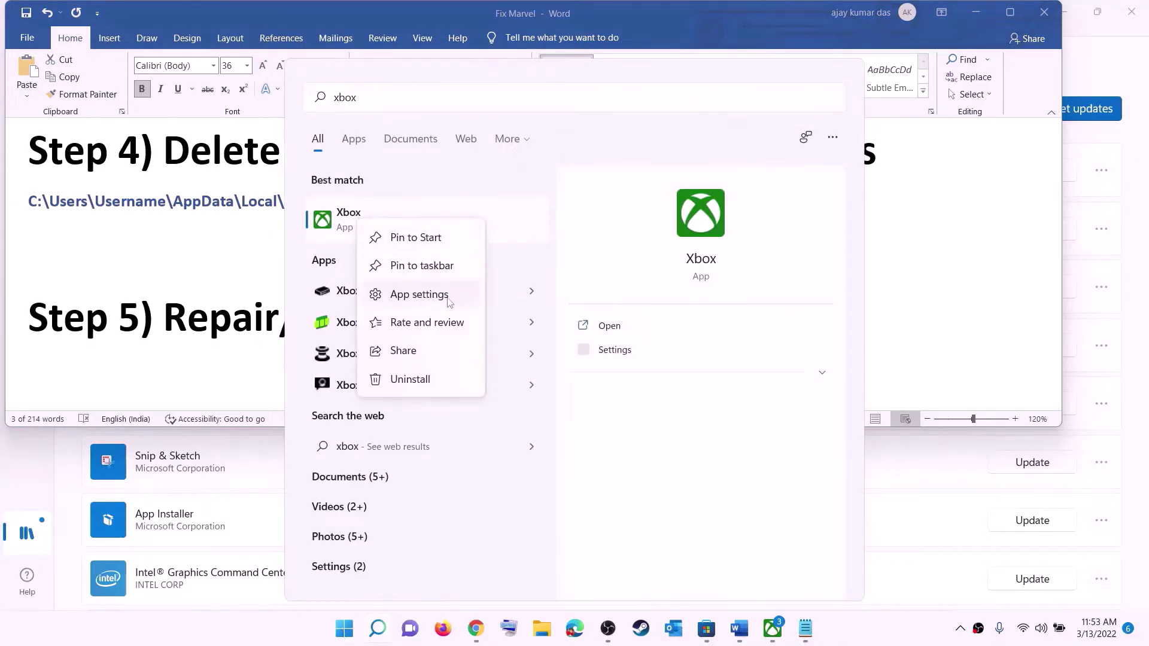
pyautogui.click(430, 299)
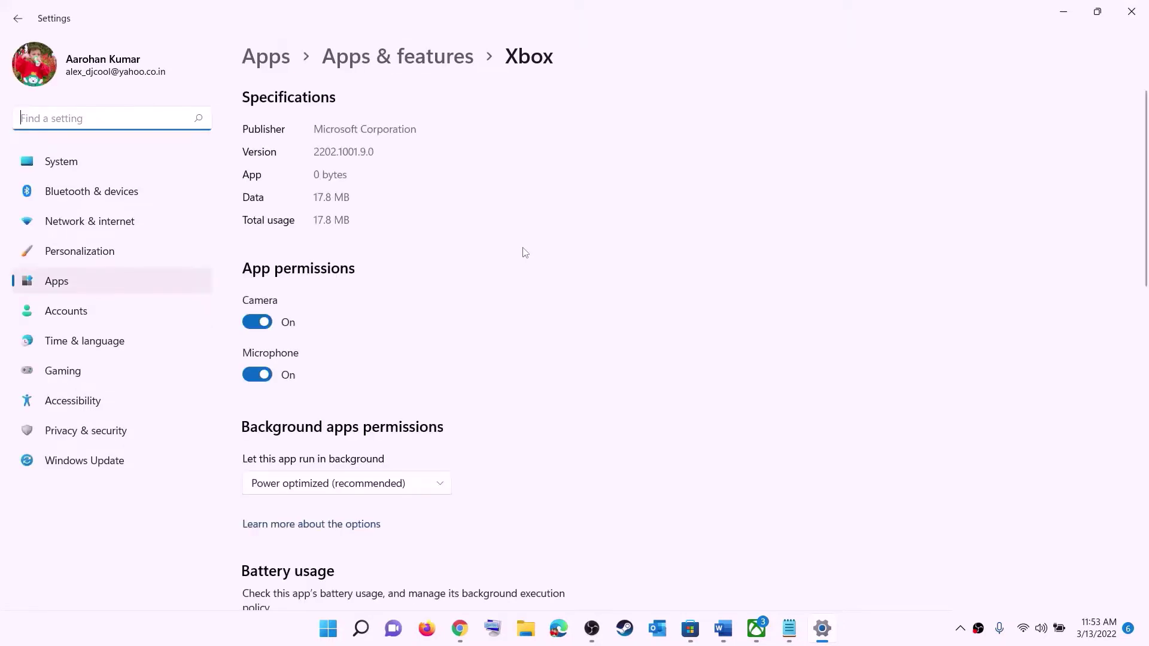
# Step: Repair the Xbox app, then reset it and confirm wiping its data
pyautogui.scroll(-10, 489, 320)
pyautogui.click(293, 263)
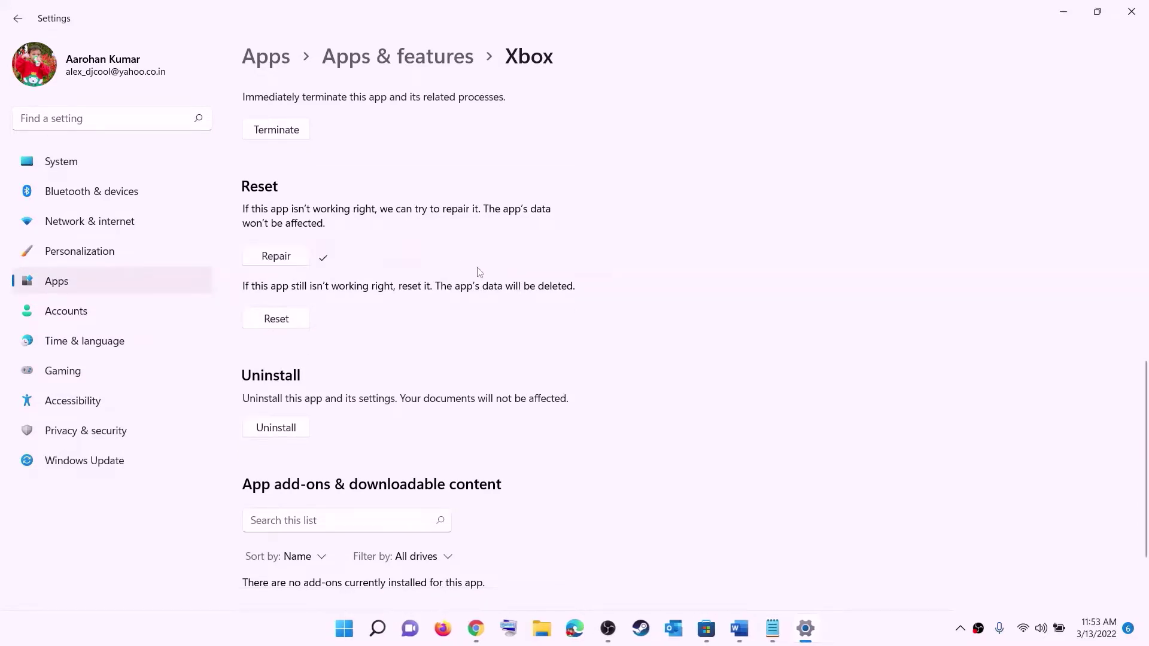
pyautogui.click(282, 322)
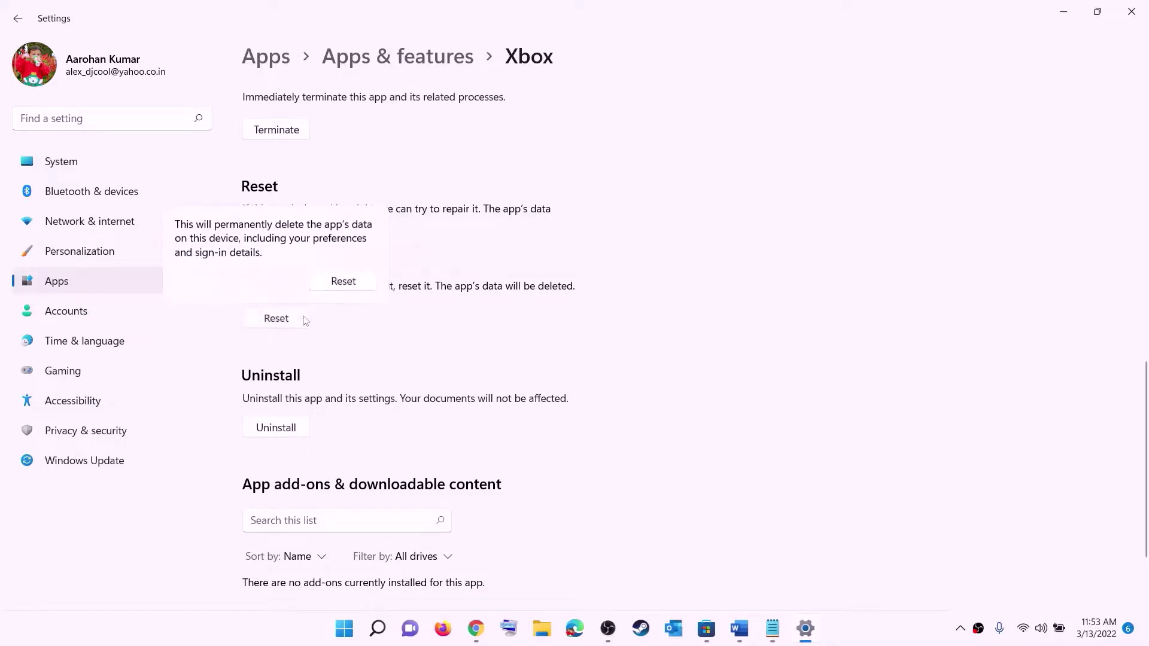
pyautogui.click(344, 281)
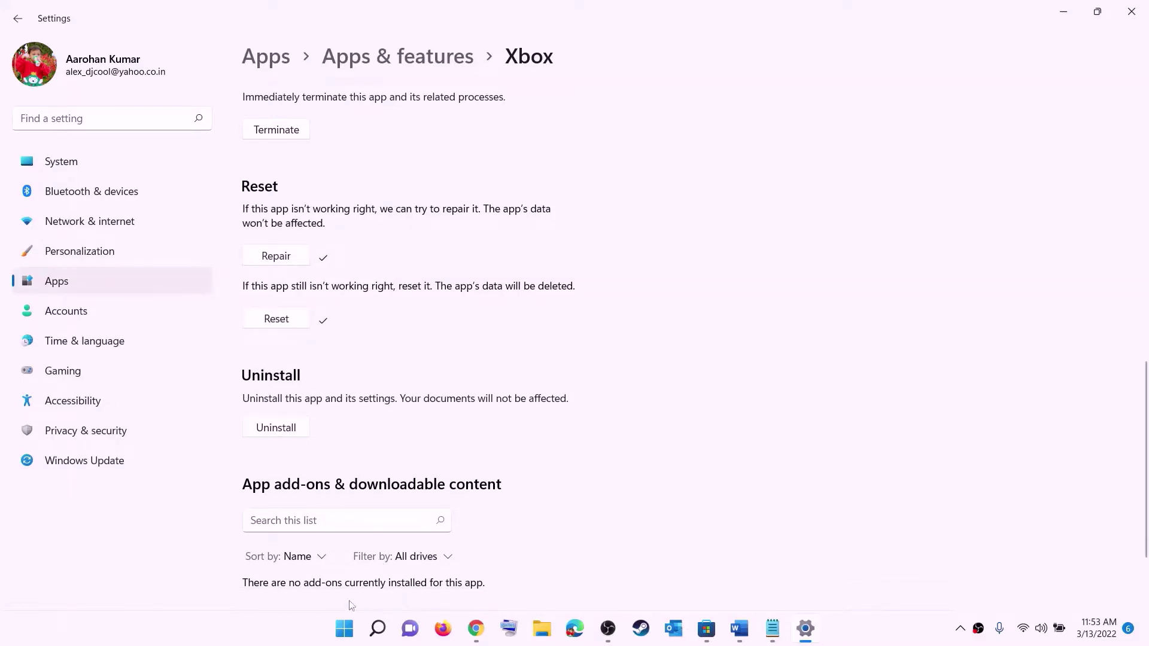
# Step: Open the Microsoft Store app's settings page via a 'store' search
pyautogui.click(343, 631)
pyautogui.write('store')
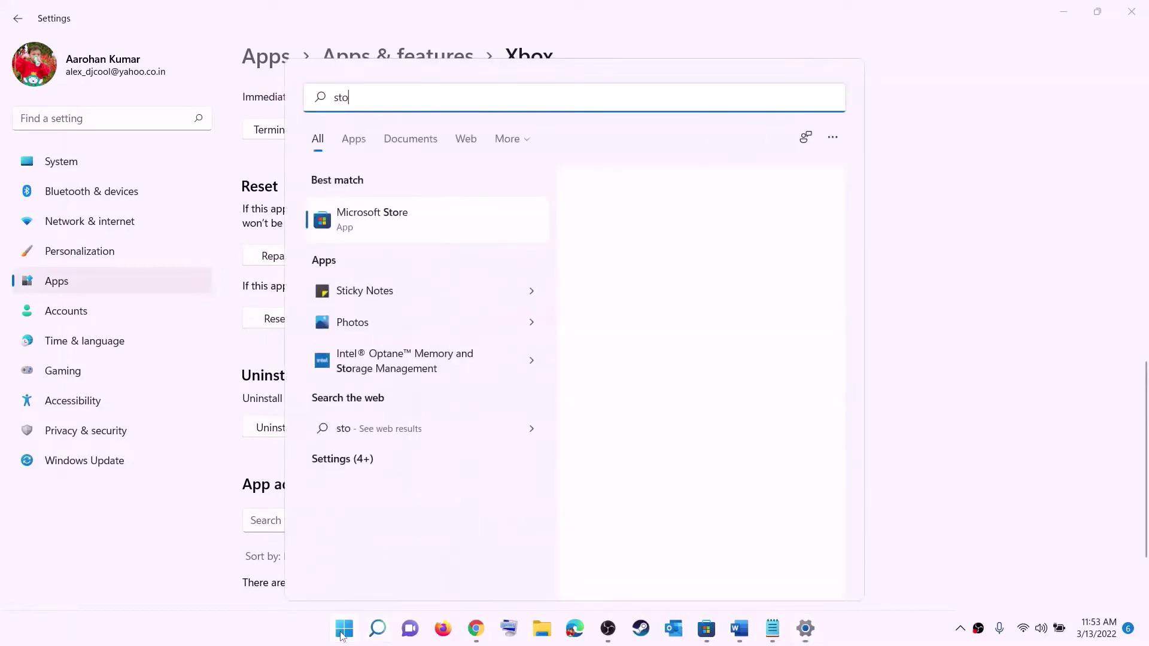
pyautogui.rightClick(372, 231)
pyautogui.click(446, 310)
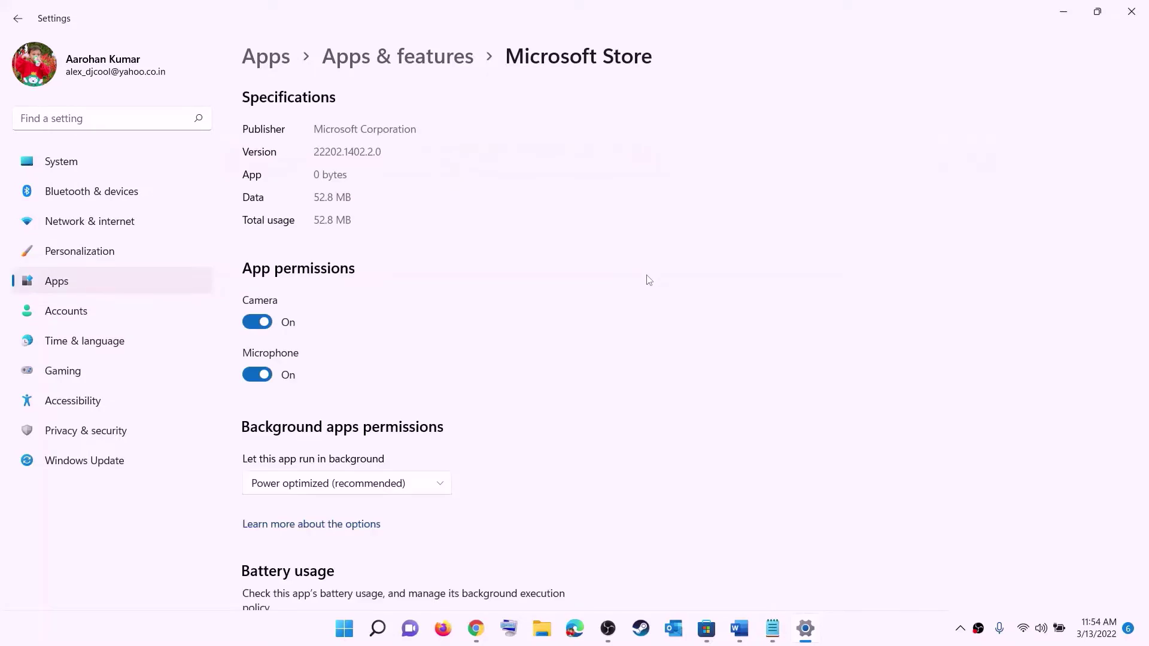
# Step: Repair Microsoft Store, then reset it and confirm wiping its data
pyautogui.scroll(-10, 359, 441)
pyautogui.click(281, 434)
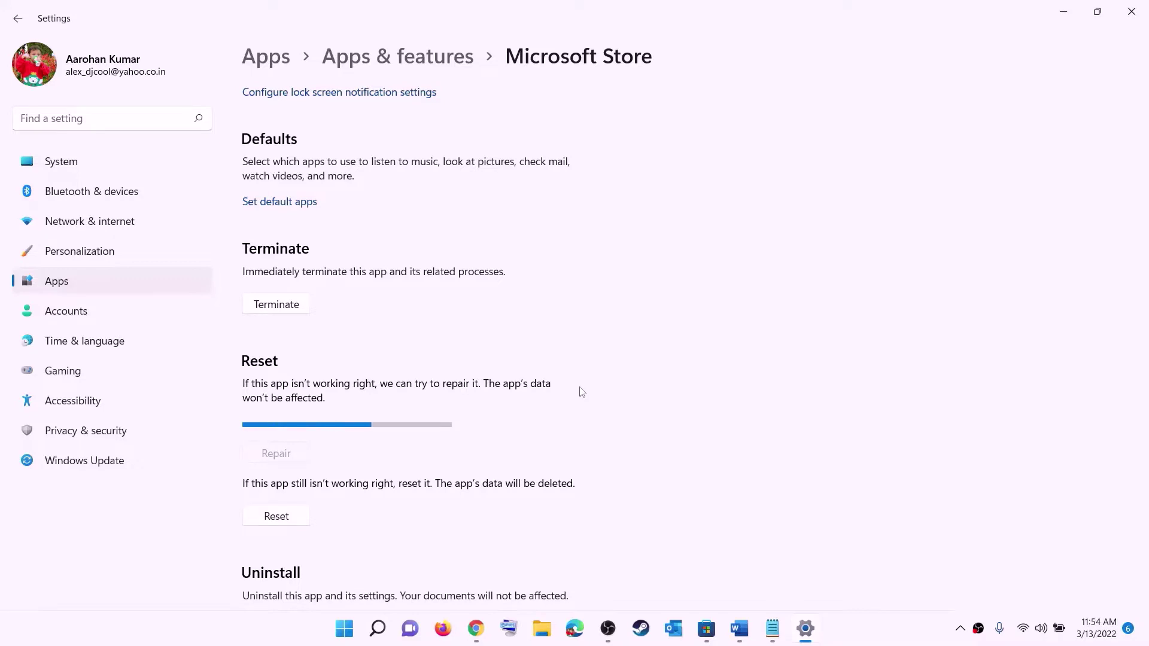
pyautogui.click(286, 522)
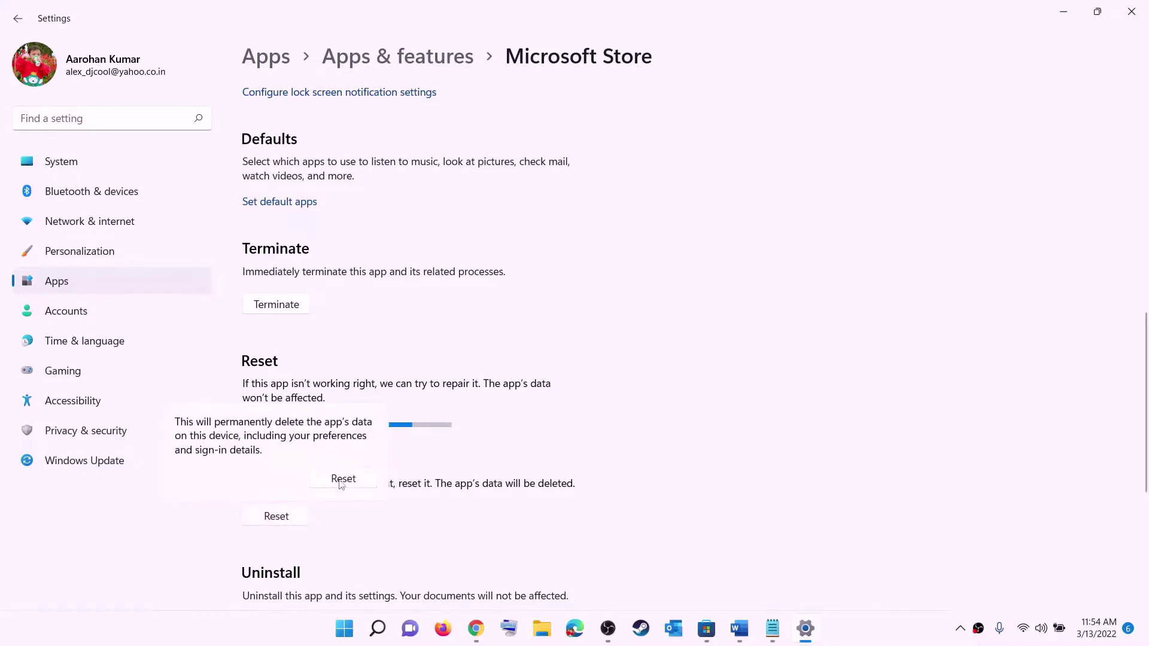
pyautogui.click(341, 480)
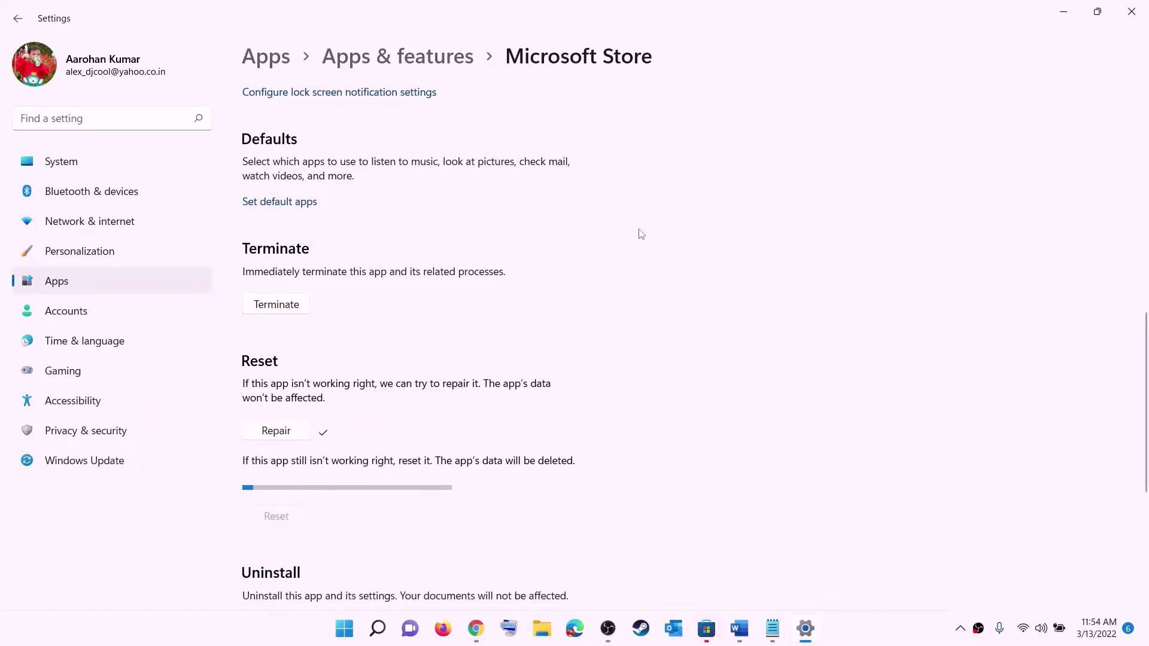
# Step: Bring up the Fix Marvel notes and highlight Step 6, updating from store library
pyautogui.click(740, 634)
pyautogui.scroll(-3, 150, 327)
pyautogui.moveTo(164, 326); pyautogui.dragTo(916, 327)
pyautogui.click(768, 326)
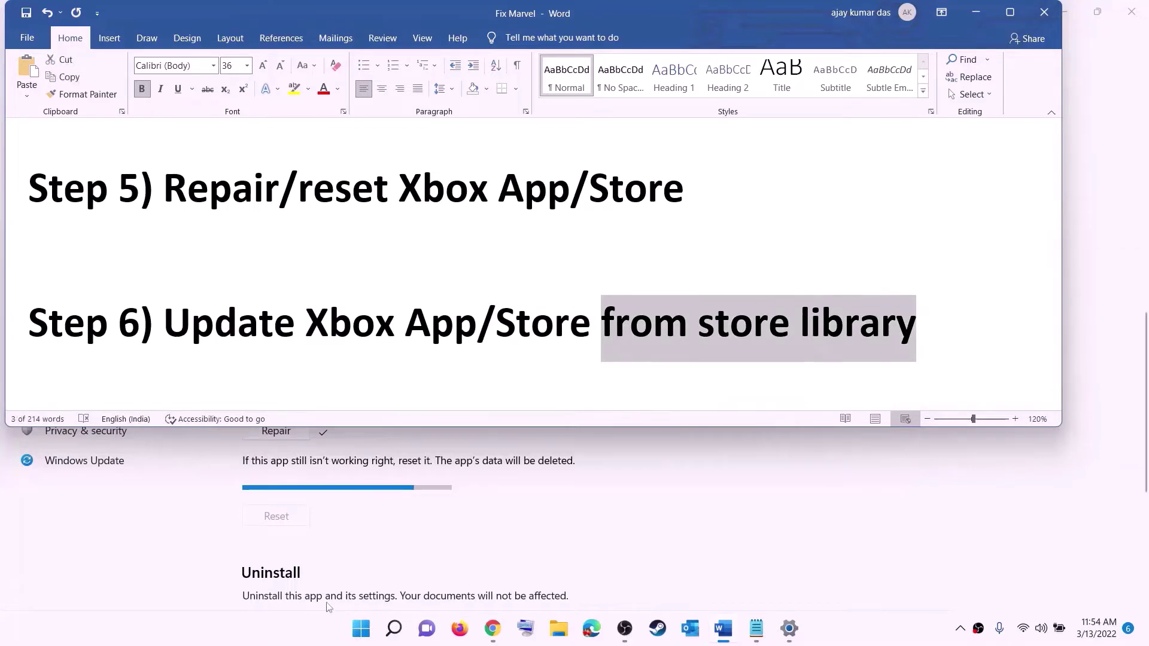
# Step: Launch Microsoft Store from a 'store' search and maximize its window
pyautogui.click(361, 628)
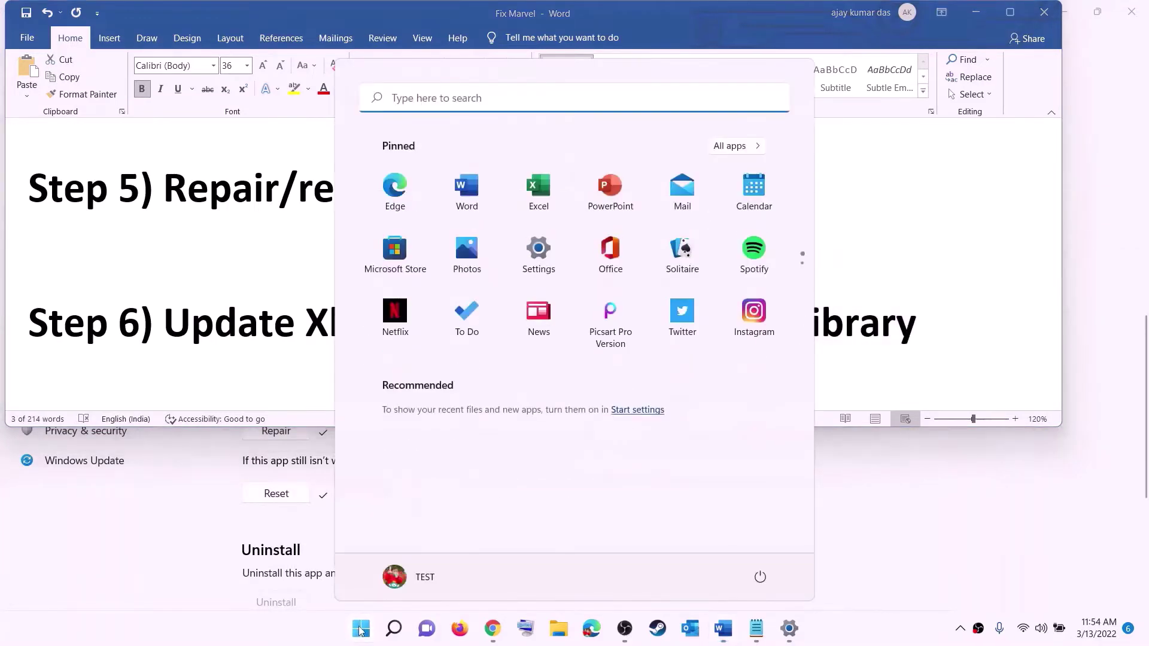
pyautogui.write('store')
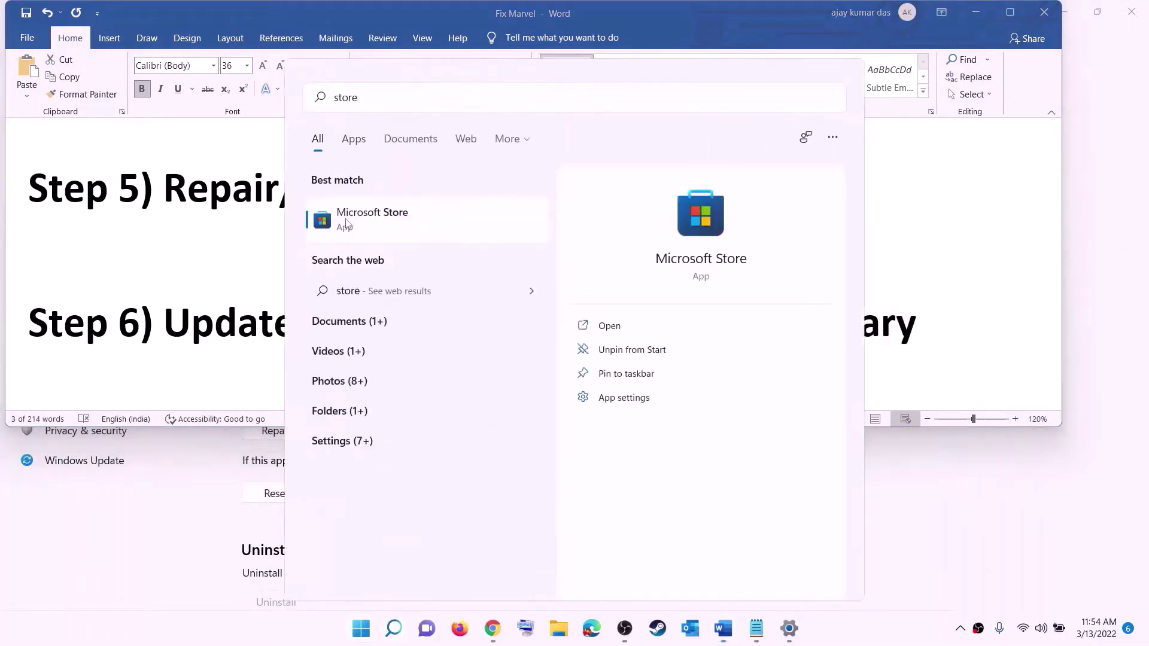
pyautogui.press('Return')
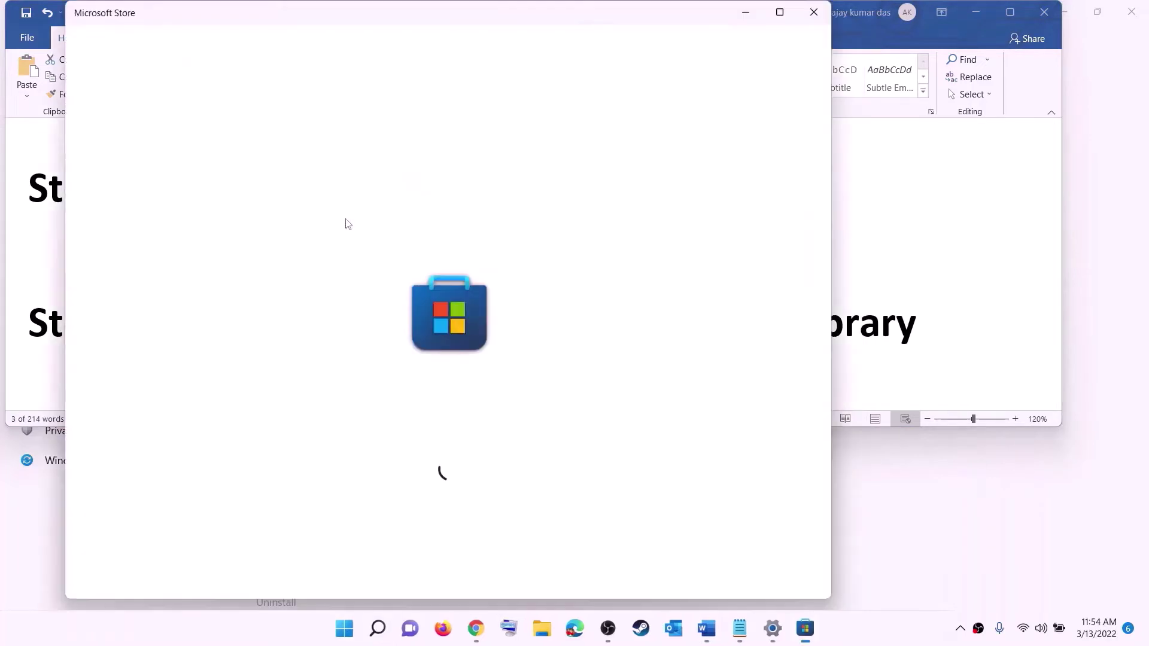
pyautogui.click(780, 12)
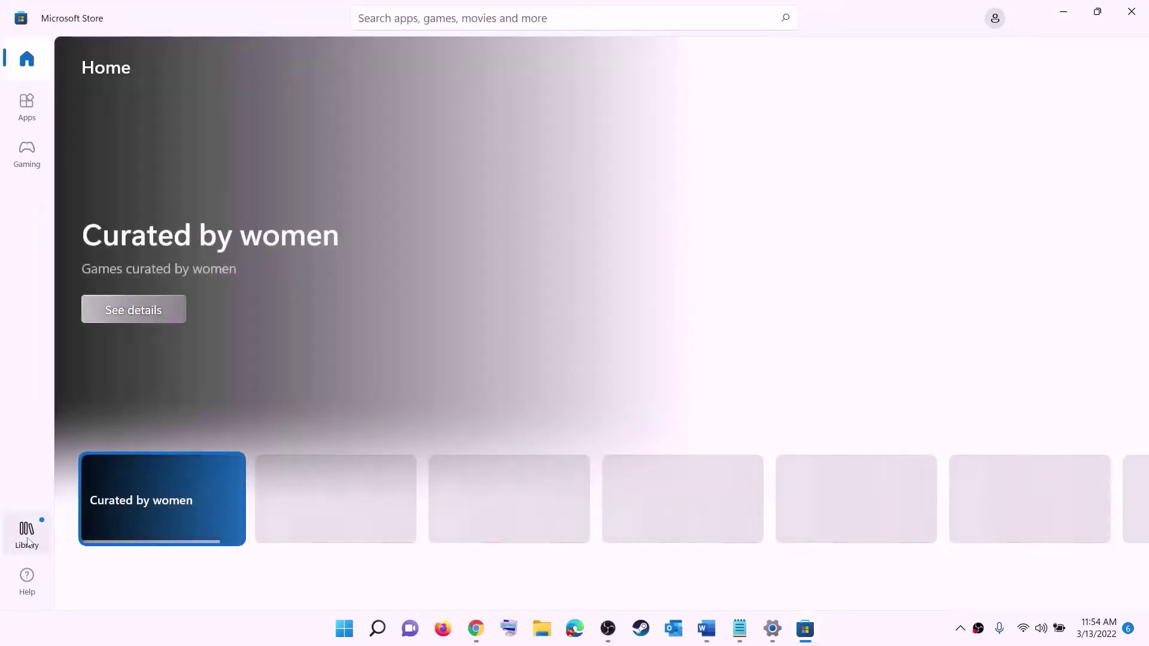
# Step: Run Get updates in the Store Library, then minimize the Store to reach Step 7
pyautogui.click(28, 539)
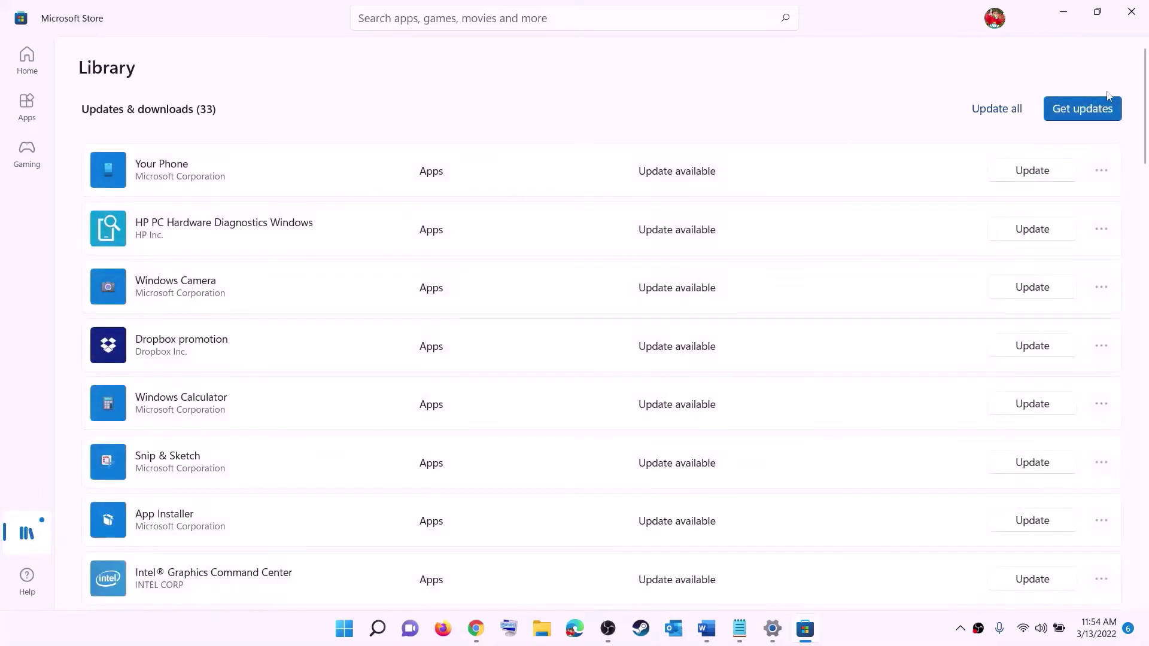
pyautogui.click(1059, 110)
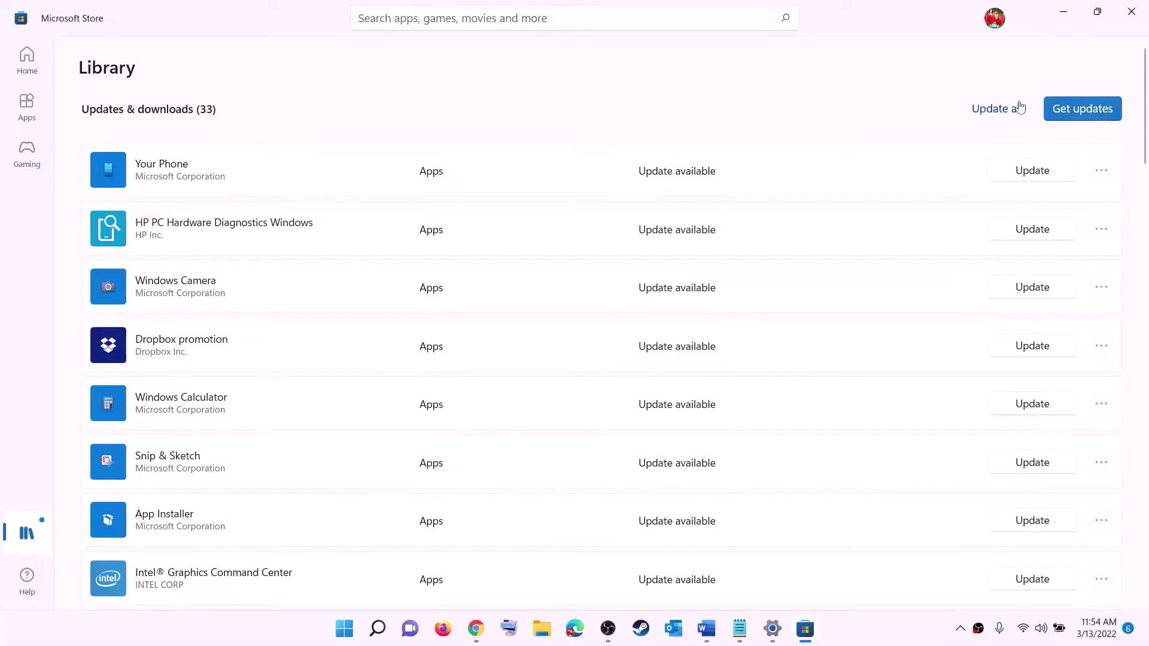
pyautogui.click(1063, 12)
pyautogui.scroll(-3, 228, 347)
pyautogui.scroll(-2, 227, 348)
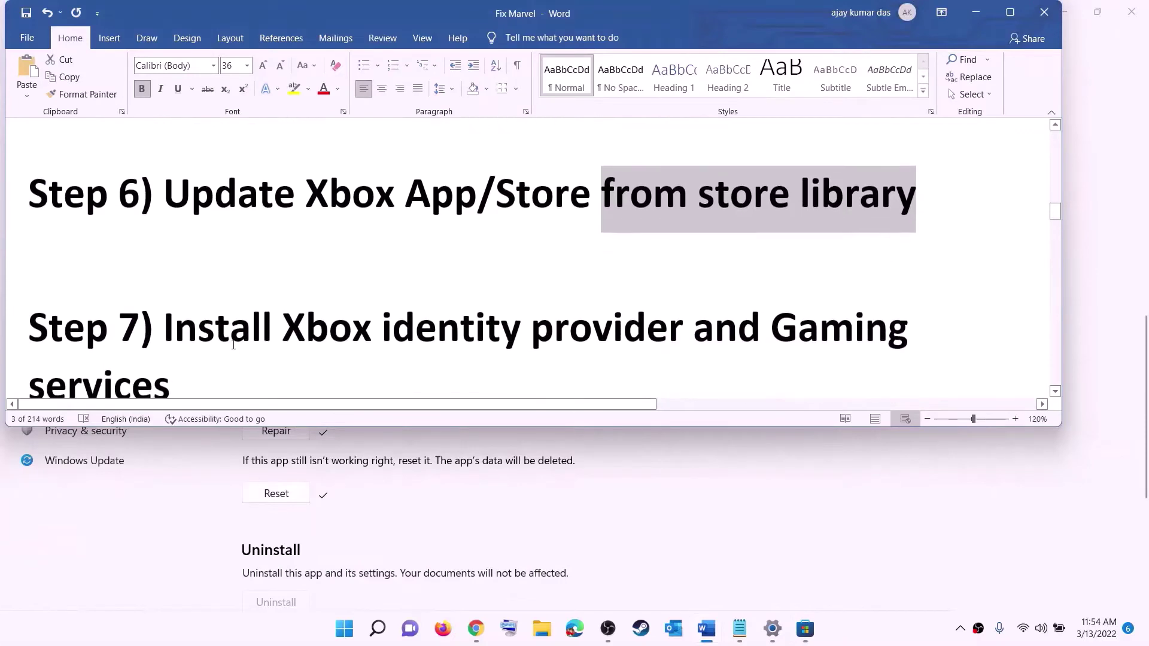
# Step: Copy the Xbox Identity Provider link from the Word notes
pyautogui.moveTo(284, 286); pyautogui.dragTo(526, 286)
pyautogui.hotkey('ctrl', 'shift', 'Right')
pyautogui.hotkey('ctrl', 'shift', 'Right')
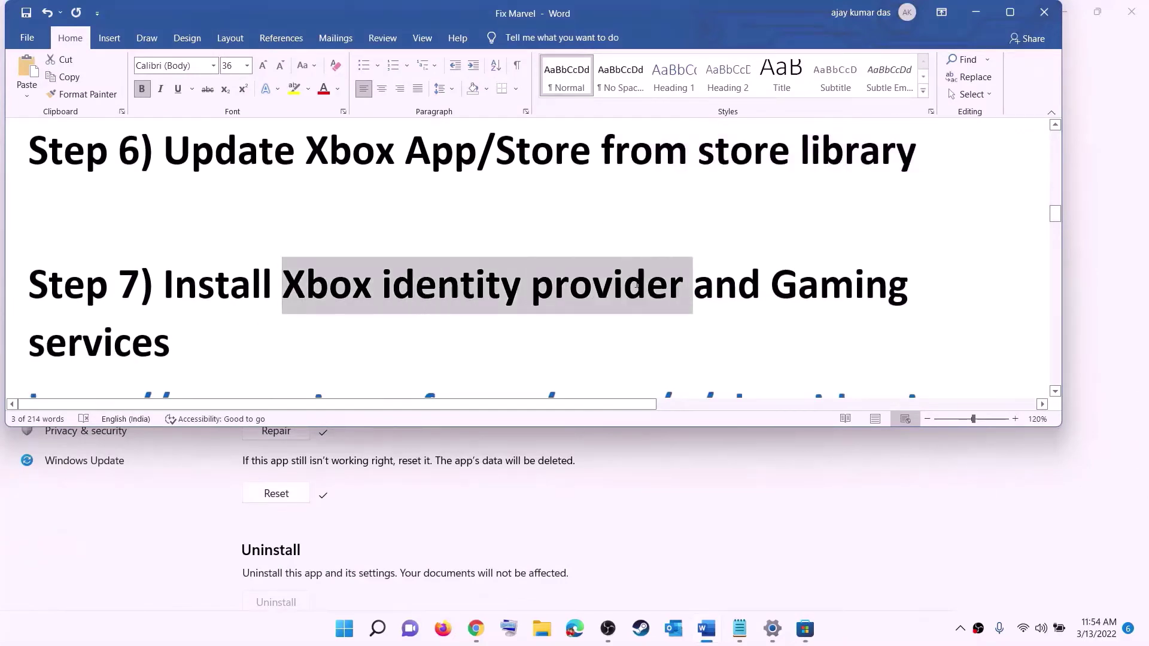
pyautogui.scroll(-5, 218, 322)
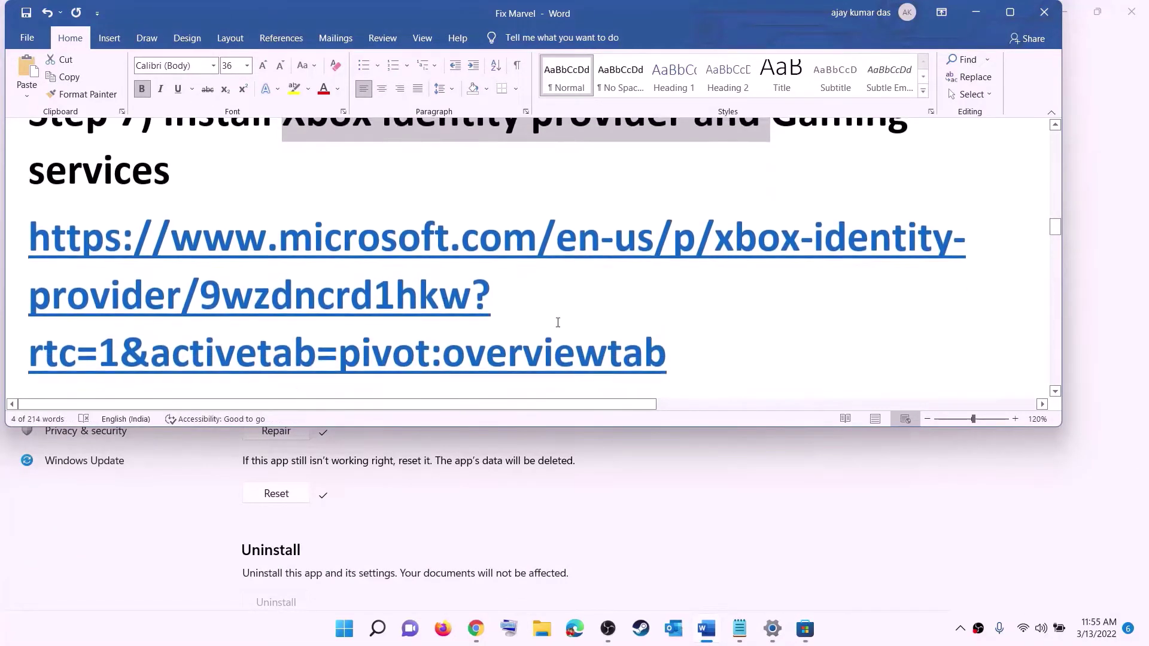
pyautogui.tripleClick(16, 213)
pyautogui.rightClick(193, 226)
pyautogui.click(237, 264)
# Step: Open the link in Chrome, click Get, and hand Xbox Identity Provider to Microsoft Store
pyautogui.click(481, 633)
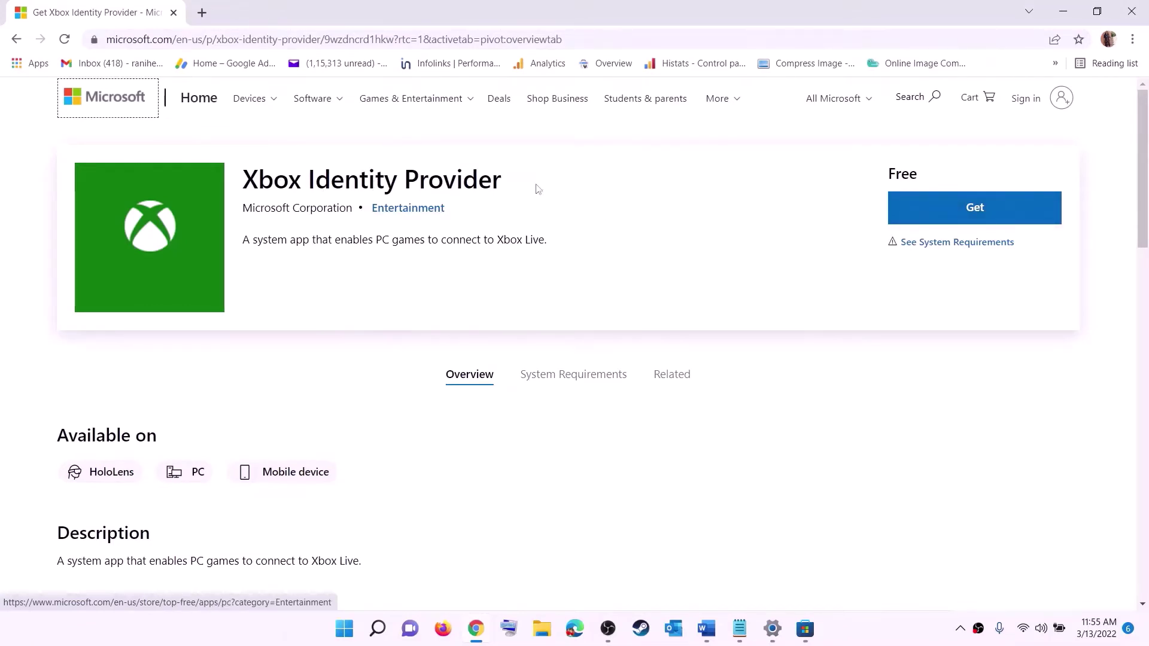
pyautogui.click(970, 211)
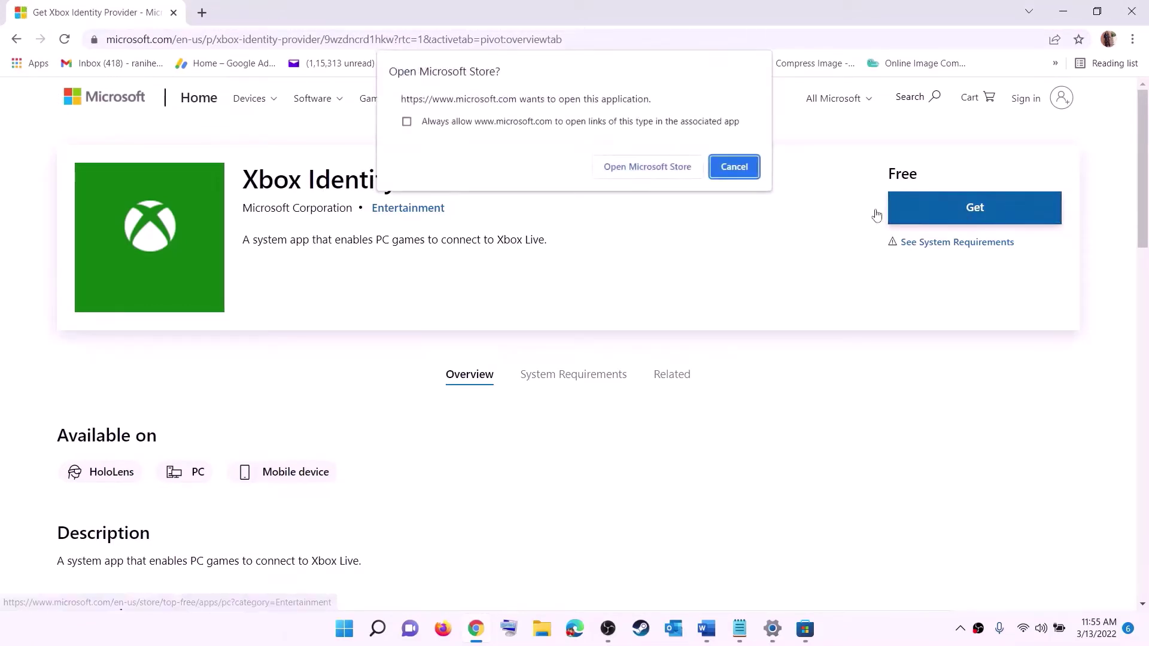
pyautogui.click(639, 172)
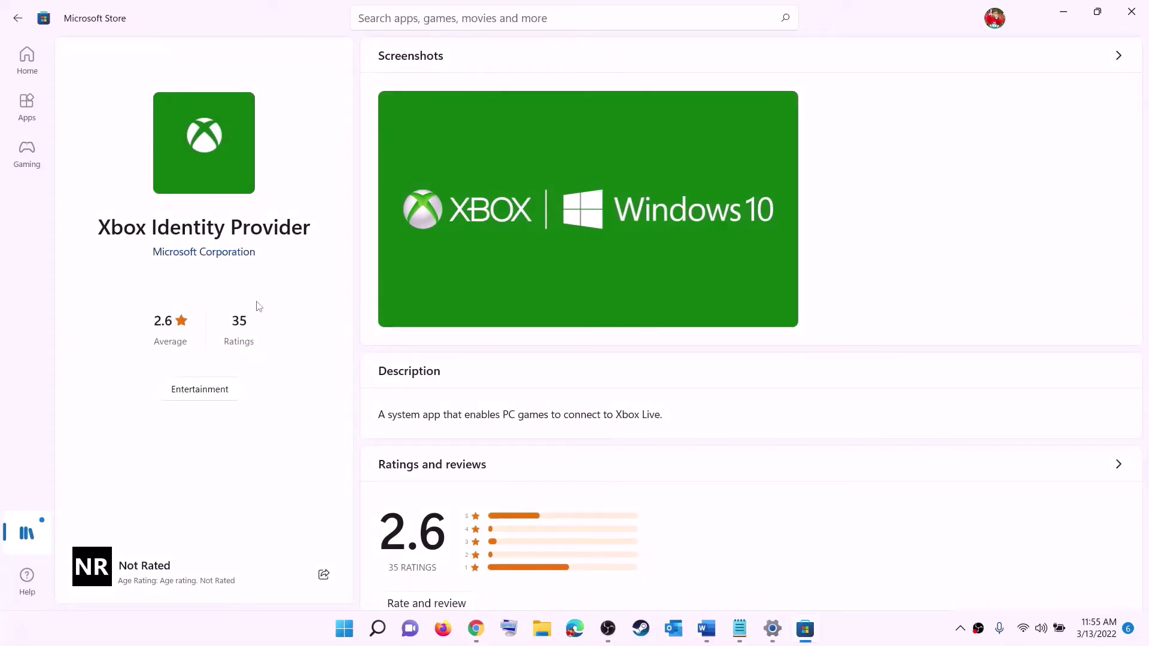
pyautogui.moveTo(104, 231); pyautogui.dragTo(310, 222)
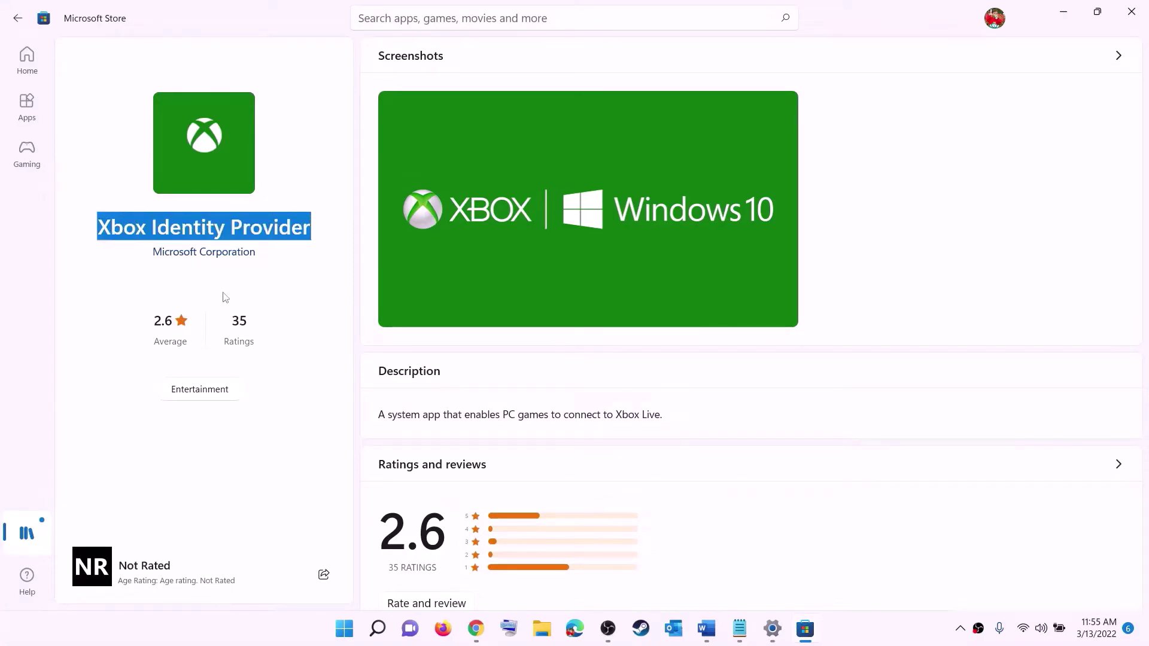
pyautogui.click(203, 290)
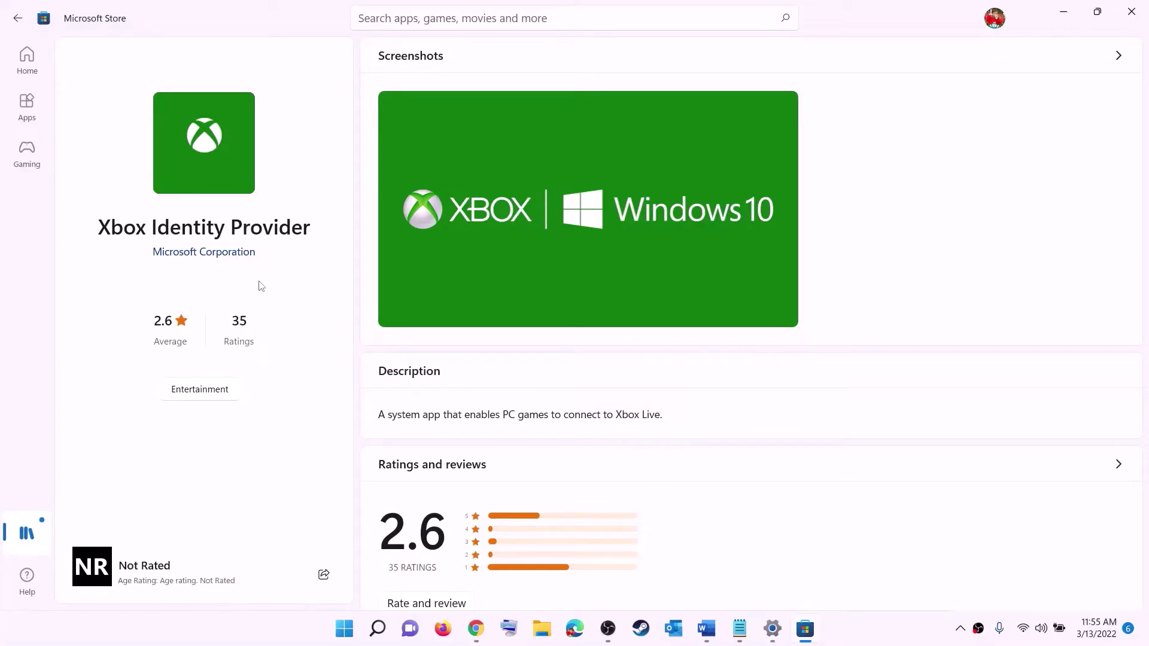
# Step: Return to the Word notes at the Gaming Services removal command
pyautogui.hotkey('alt', 'Tab')
pyautogui.click(706, 628)
pyautogui.scroll(-4, 346, 289)
# Step: Copy the get-appxpackage Gaming Services removal command from the notes
pyautogui.moveTo(427, 287); pyautogui.dragTo(28, 223)
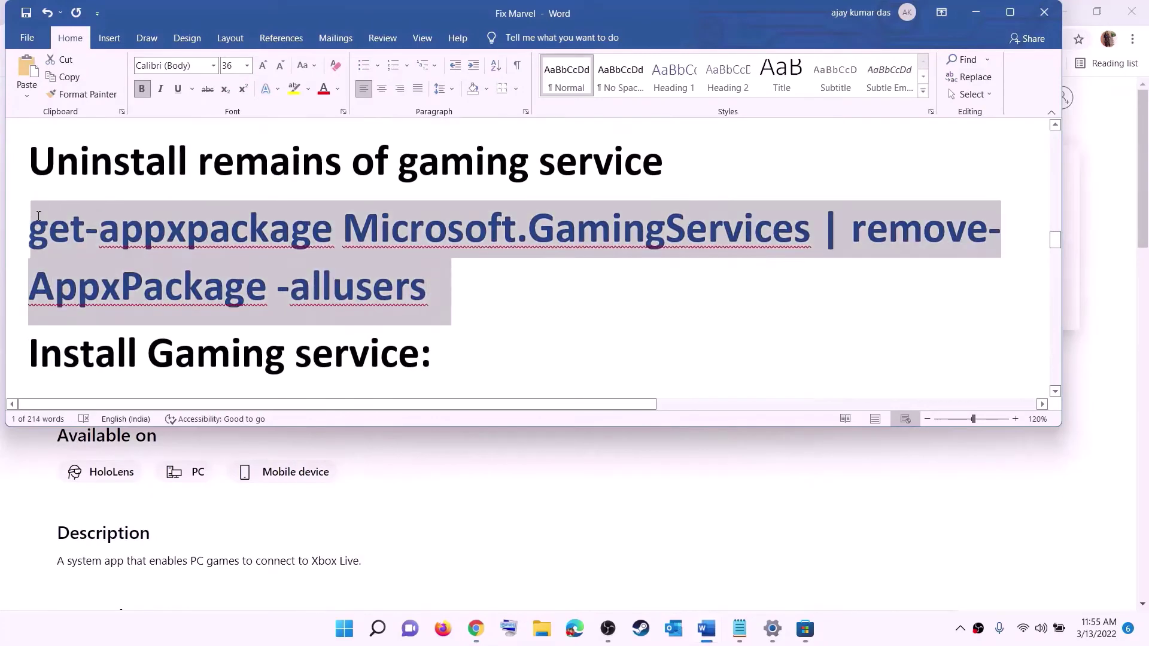
pyautogui.rightClick(124, 252)
pyautogui.click(171, 286)
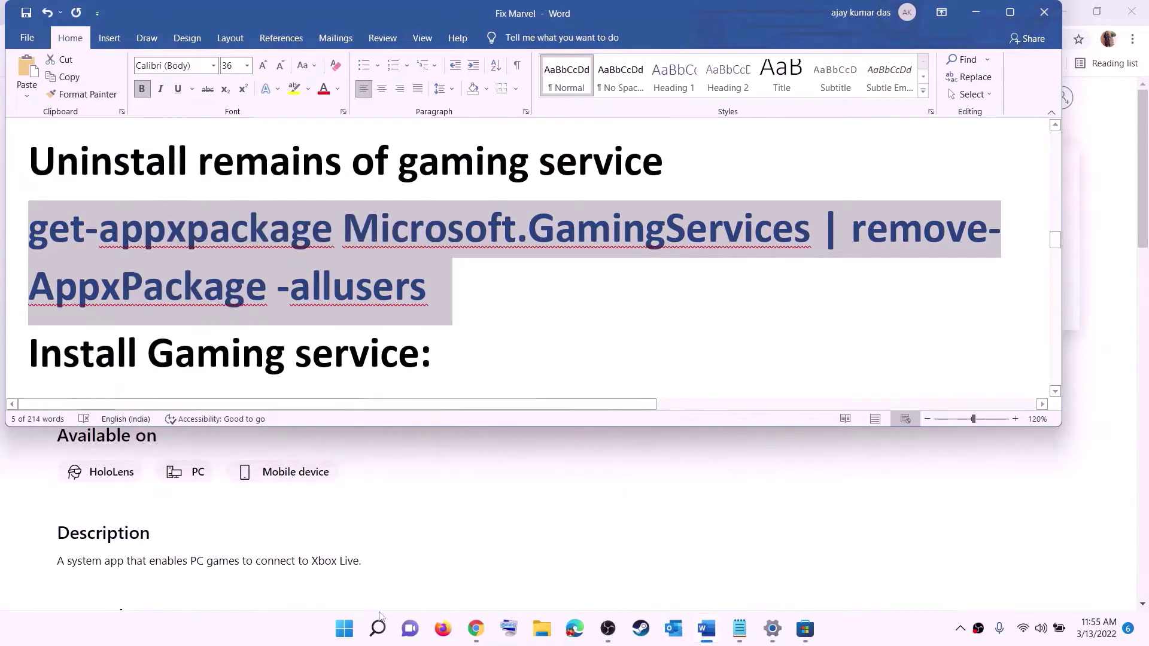
# Step: Run Windows PowerShell as administrator and execute the pasted removal command
pyautogui.click(347, 636)
pyautogui.write('pow')
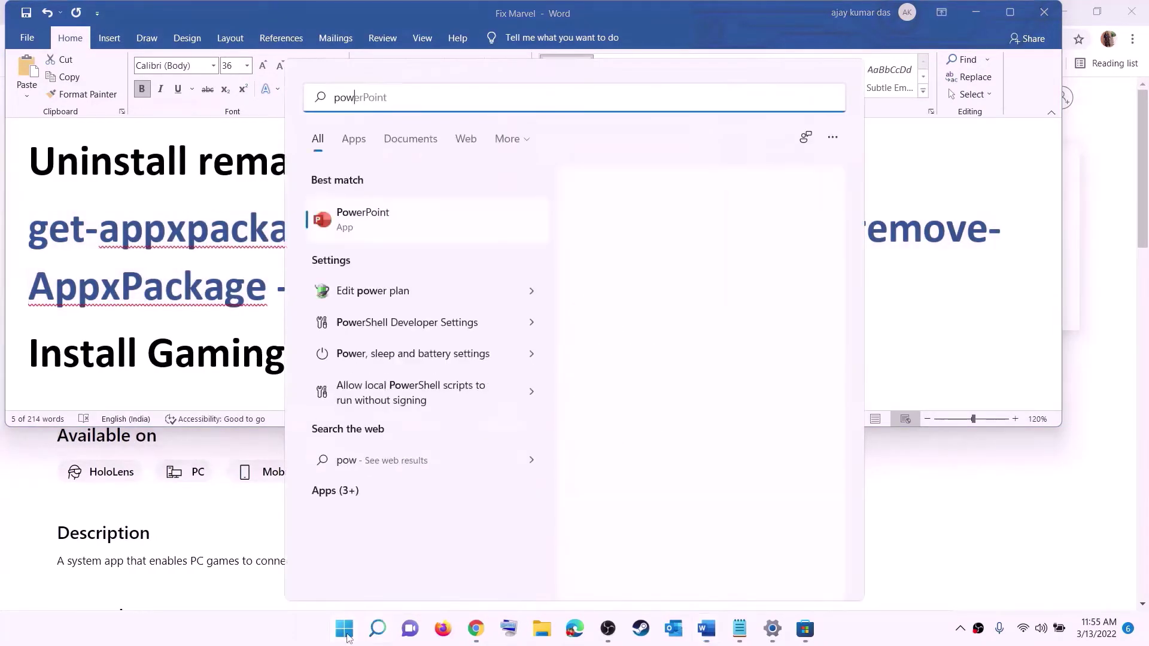
pyautogui.write('ershell')
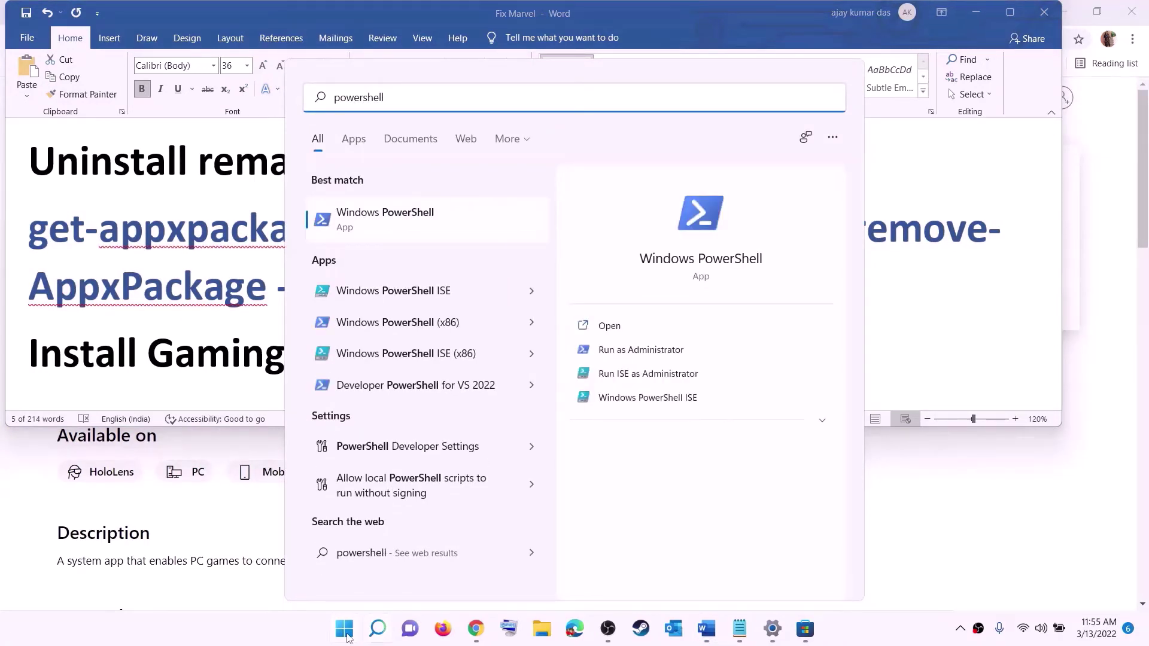
pyautogui.rightClick(394, 230)
pyautogui.click(481, 251)
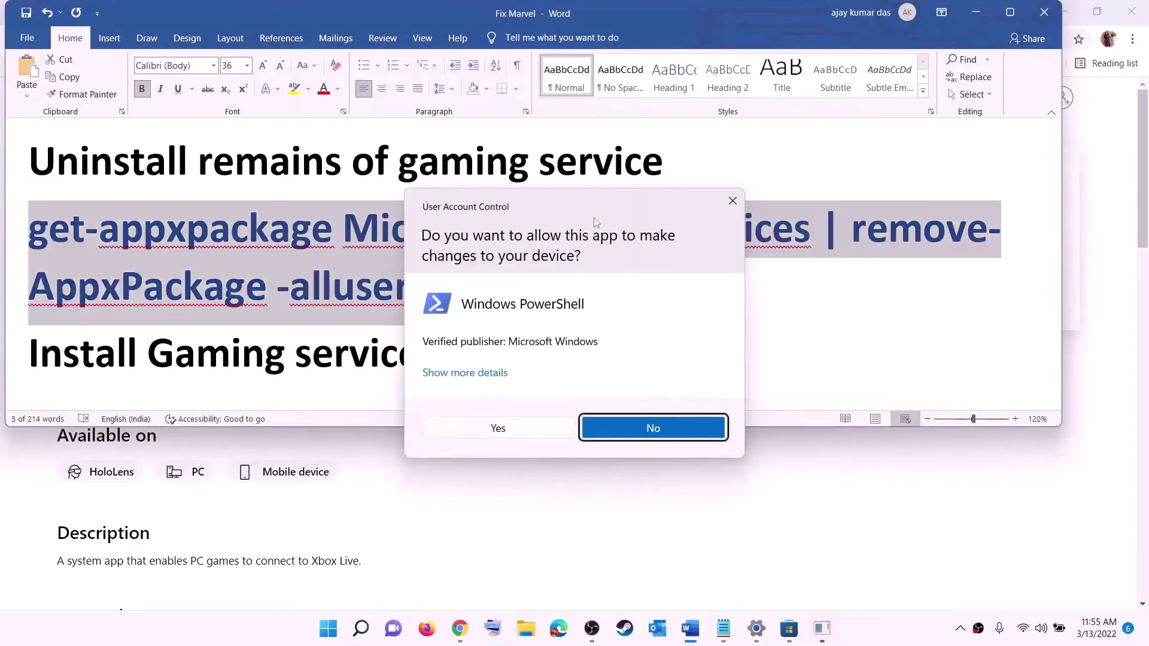
pyautogui.click(498, 428)
pyautogui.moveTo(523, 122); pyautogui.dragTo(537, 130)
pyautogui.hotkey('ctrl', 'v')
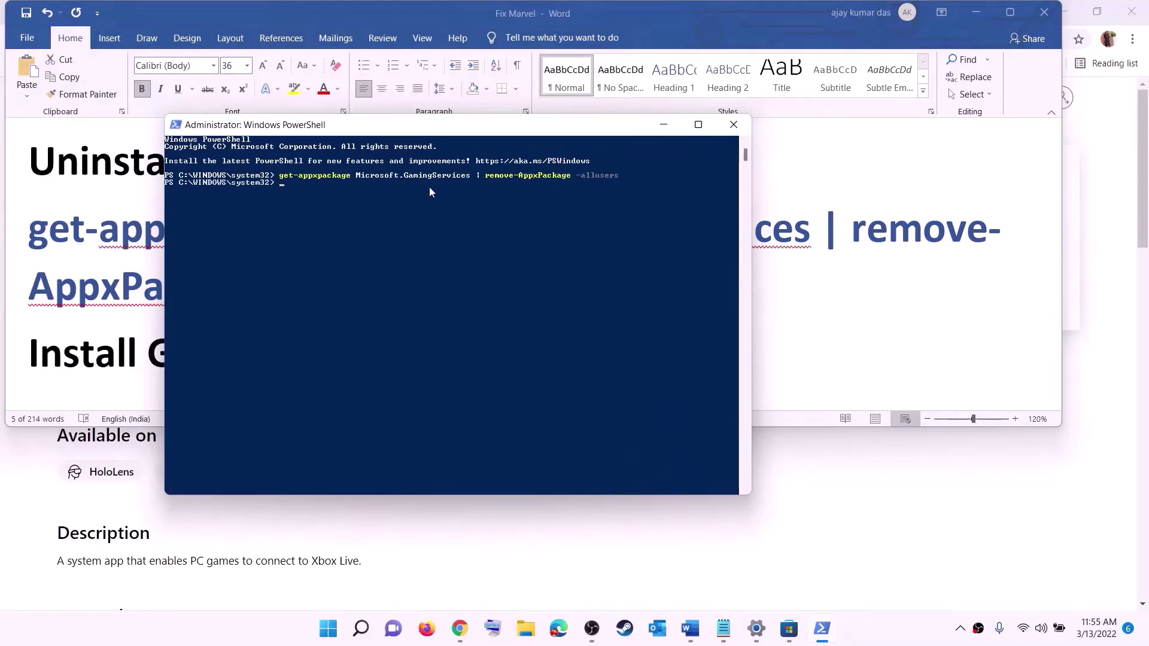
# Step: Copy the 'start ms-windows-store://pdp/?productid=…' command from the Word notes
pyautogui.hotkey('alt', 'Tab')
pyautogui.scroll(-3, 394, 285)
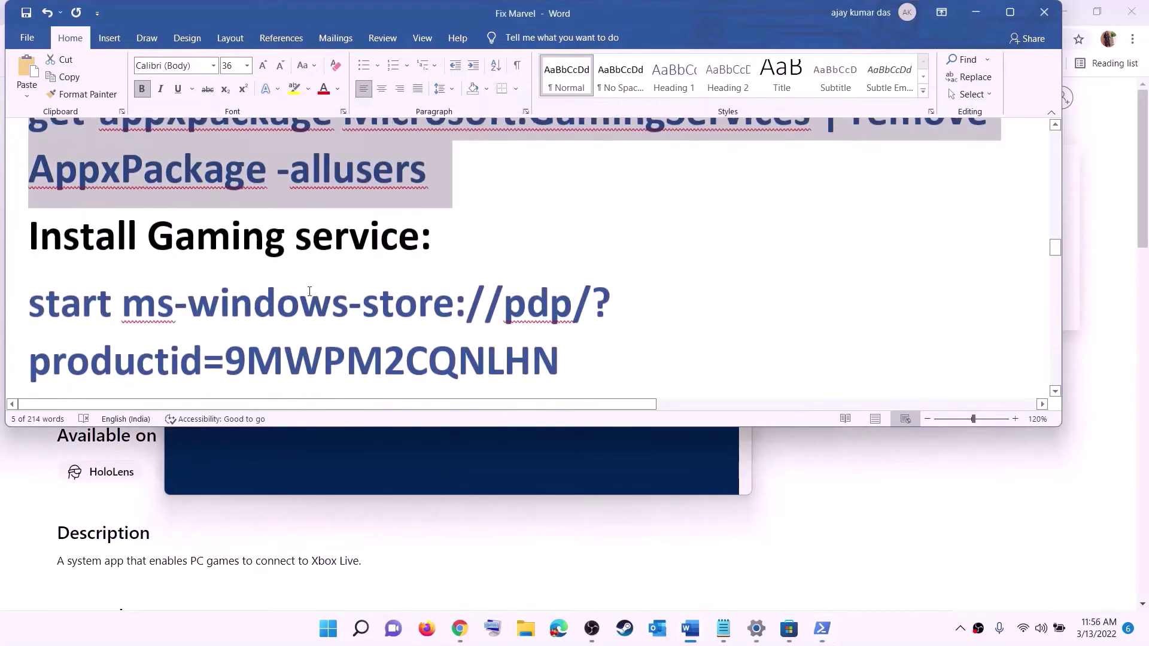
pyautogui.tripleClick(125, 271)
pyautogui.rightClick(125, 281)
pyautogui.click(157, 301)
# Step: Run the command in PowerShell, install Gaming Services, then return to Step 8 notes
pyautogui.hotkey('alt', 'Tab')
pyautogui.rightClick(342, 256)
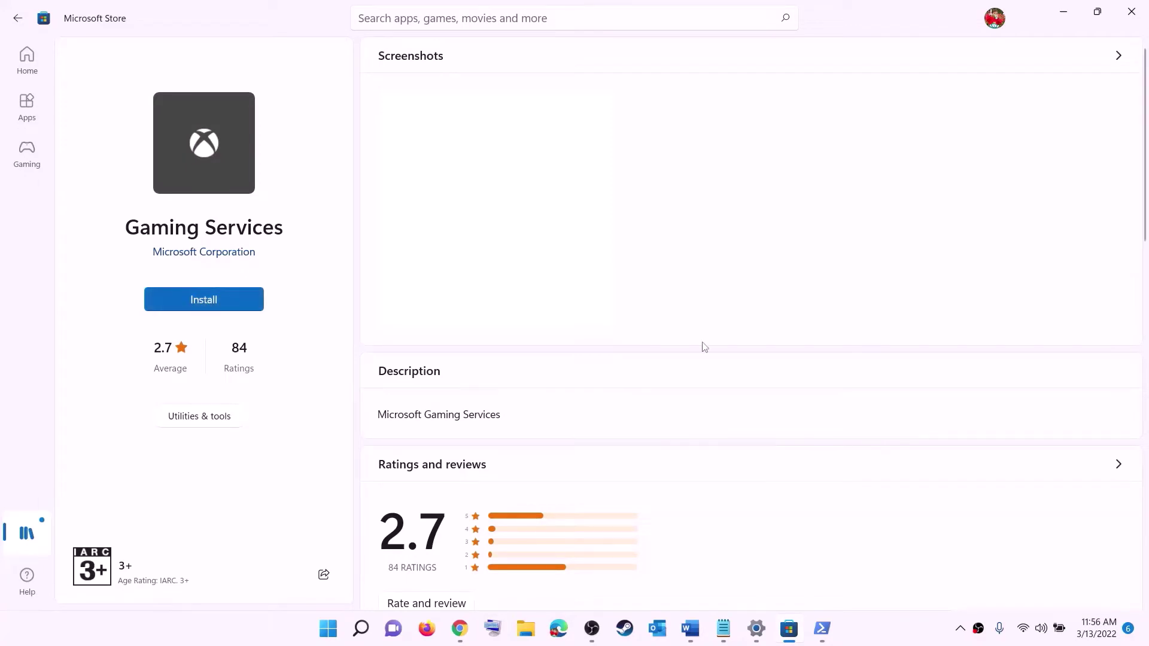
pyautogui.click(510, 435)
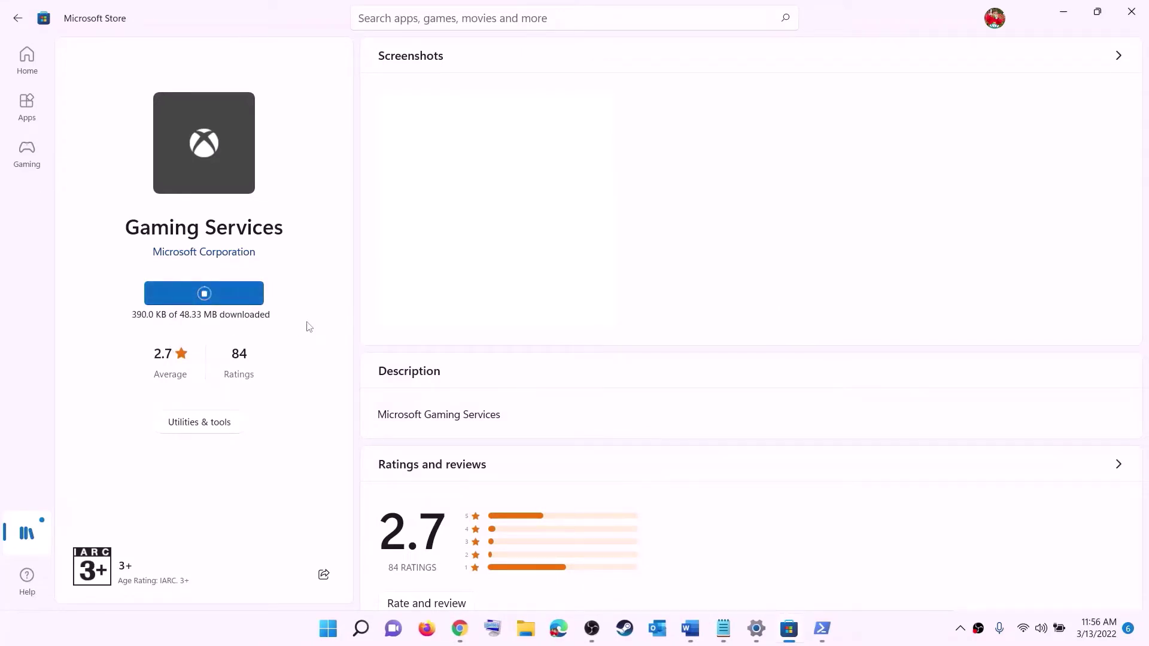
pyautogui.click(691, 630)
pyautogui.scroll(-8, 381, 309)
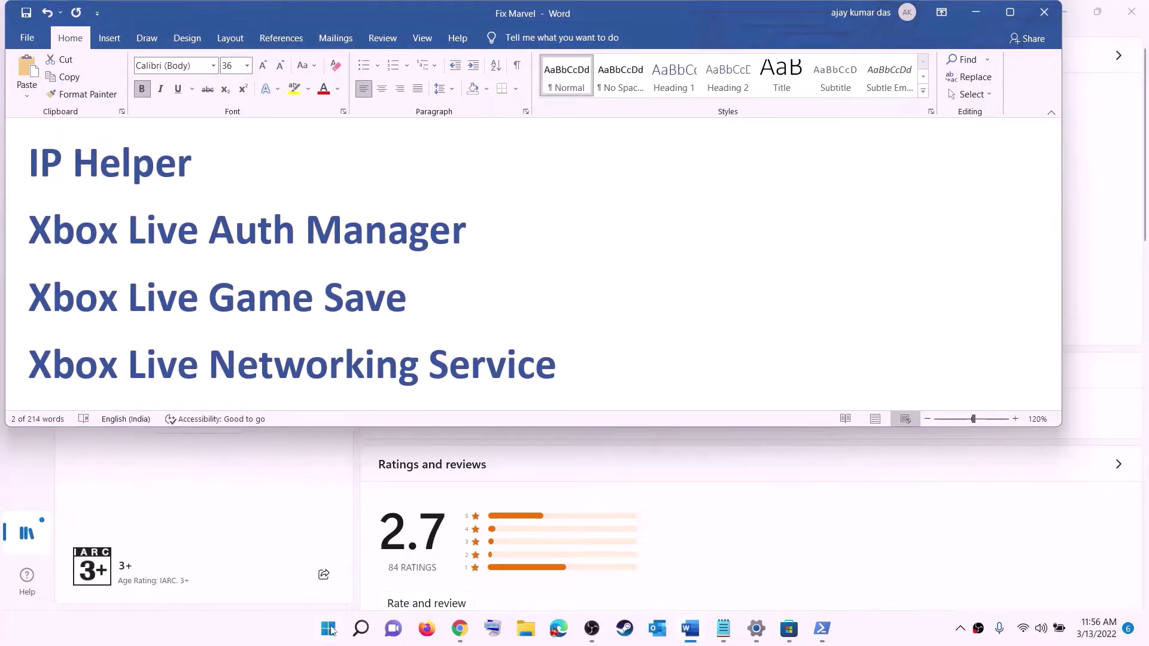
# Step: Open the Services console from a 'servic' search
pyautogui.click(330, 630)
pyautogui.write('serv')
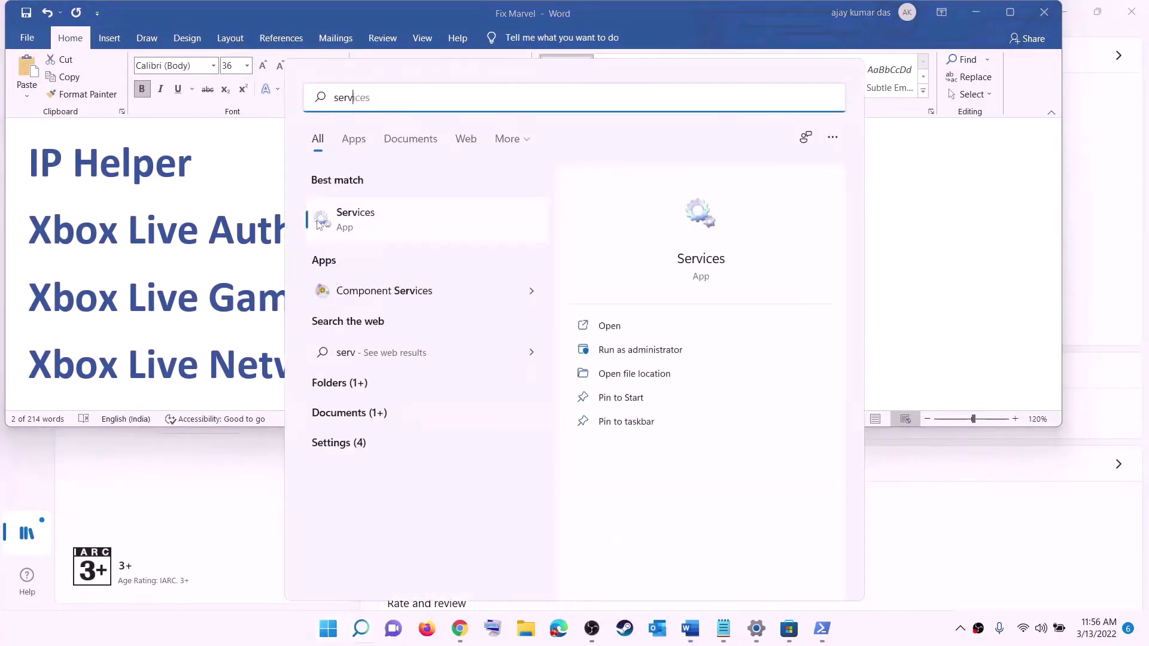
pyautogui.write('ic')
pyautogui.click(319, 223)
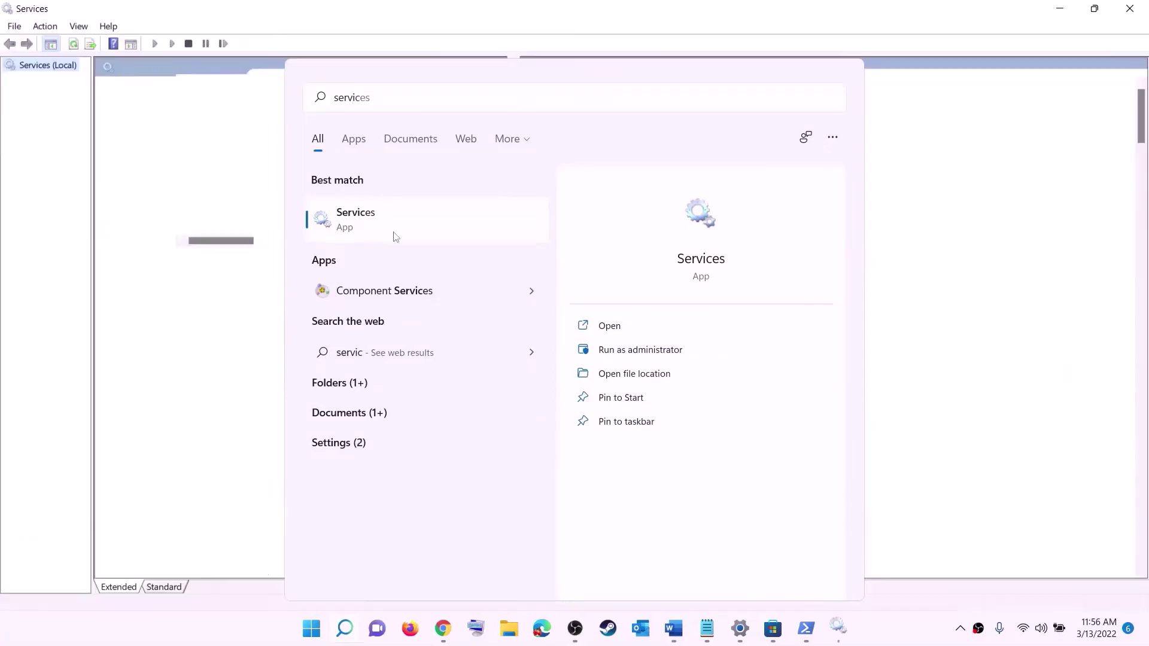
pyautogui.click(331, 358)
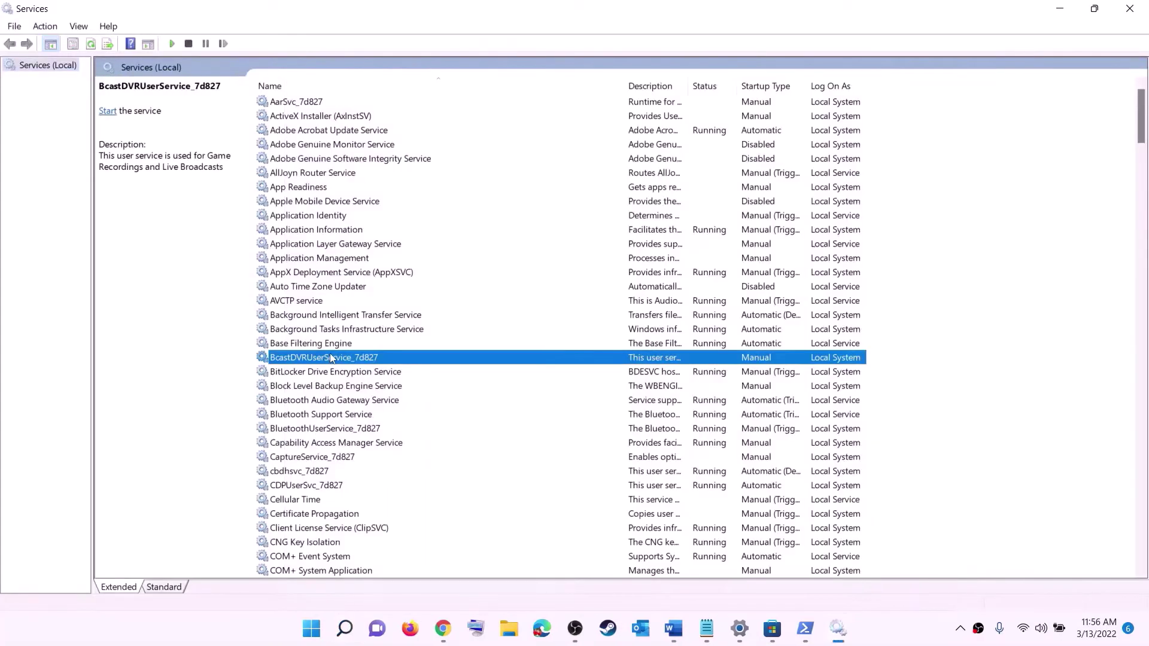
# Step: Set the IP Helper service's startup type to Automatic and apply
pyautogui.press('i')
pyautogui.click(314, 344)
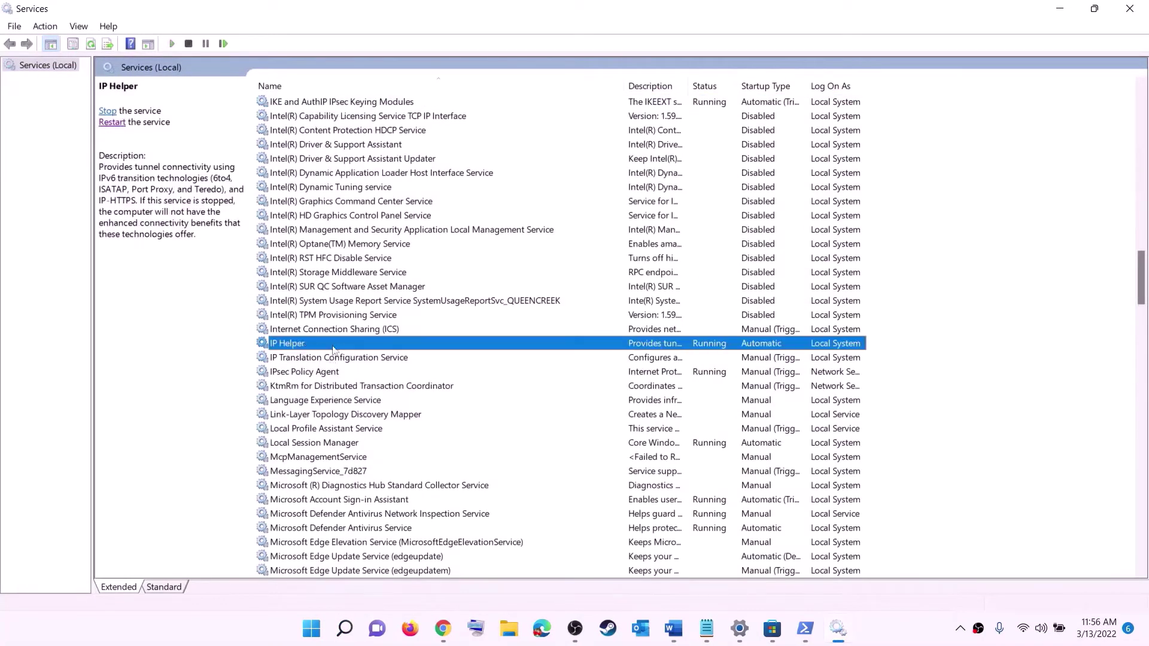
pyautogui.doubleClick(345, 347)
pyautogui.click(522, 300)
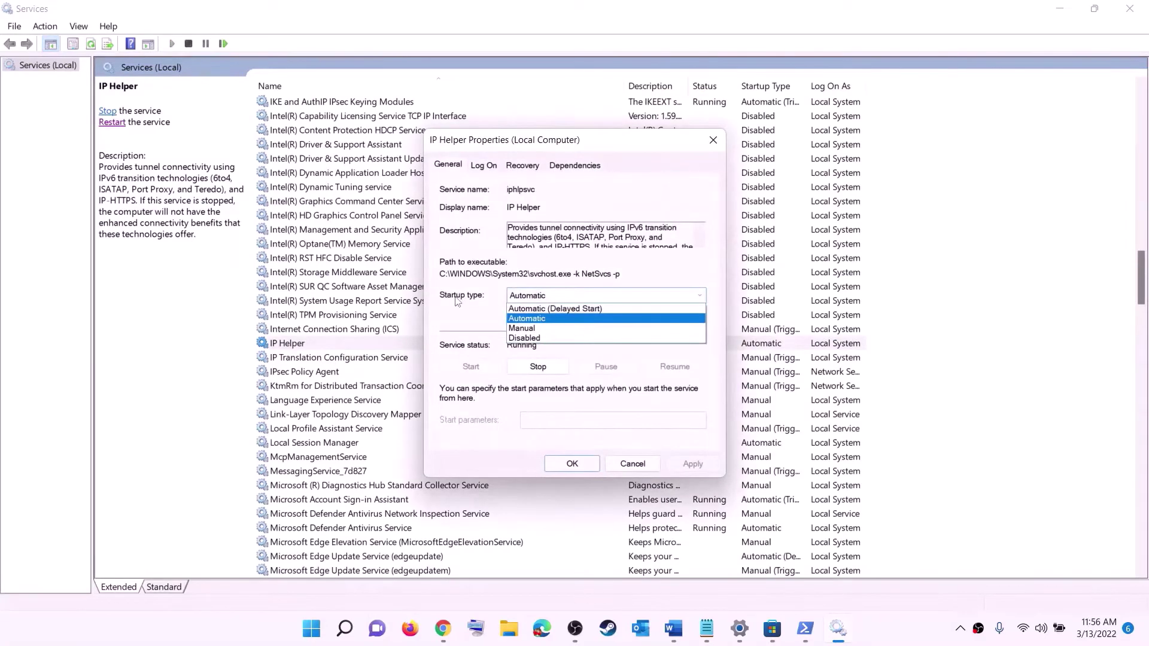
pyautogui.click(530, 319)
pyautogui.click(681, 466)
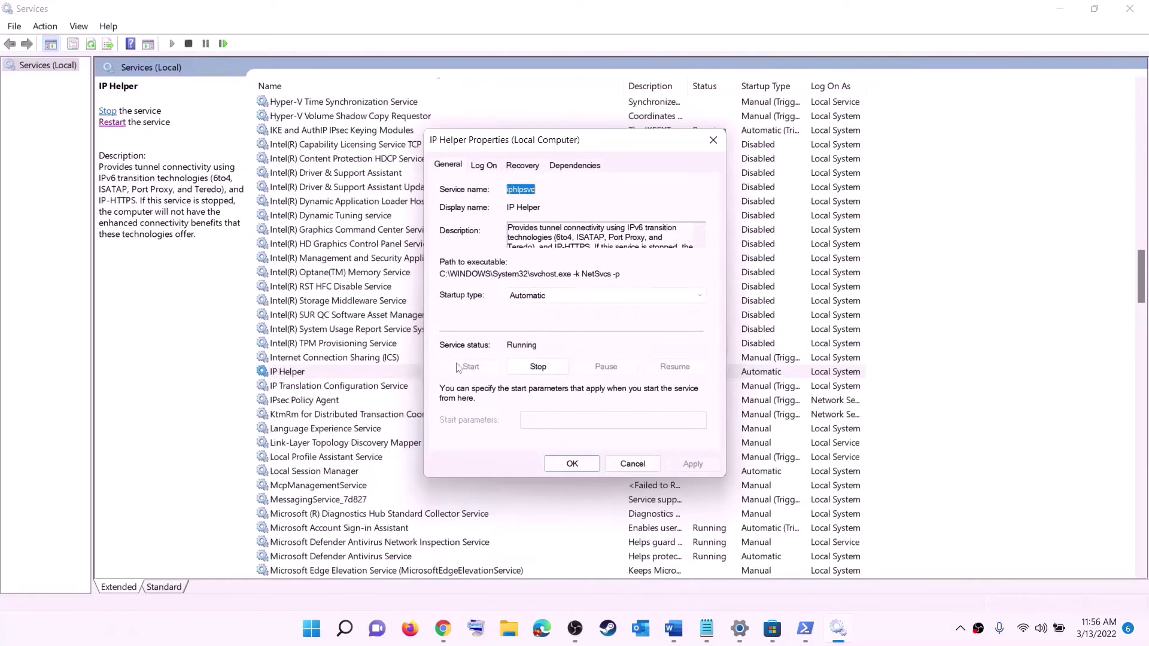
pyautogui.click(591, 460)
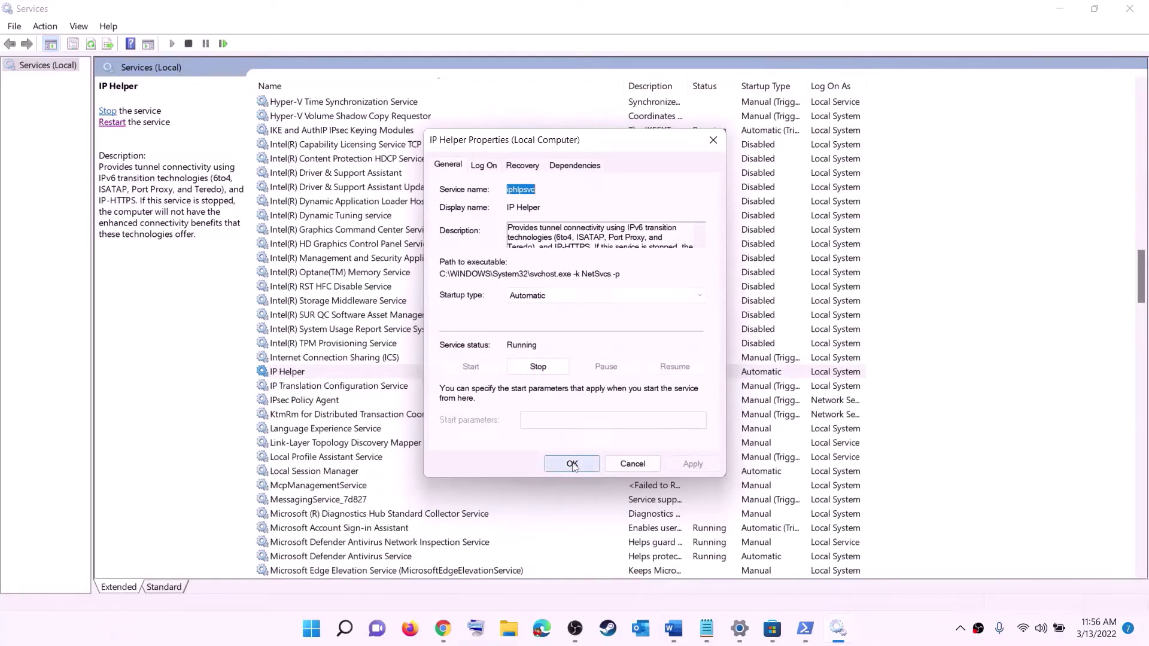
pyautogui.click(354, 432)
# Step: Keep Xbox Accessory Management Service and Xbox Live Auth Manager on Automatic startup
pyautogui.press('x')
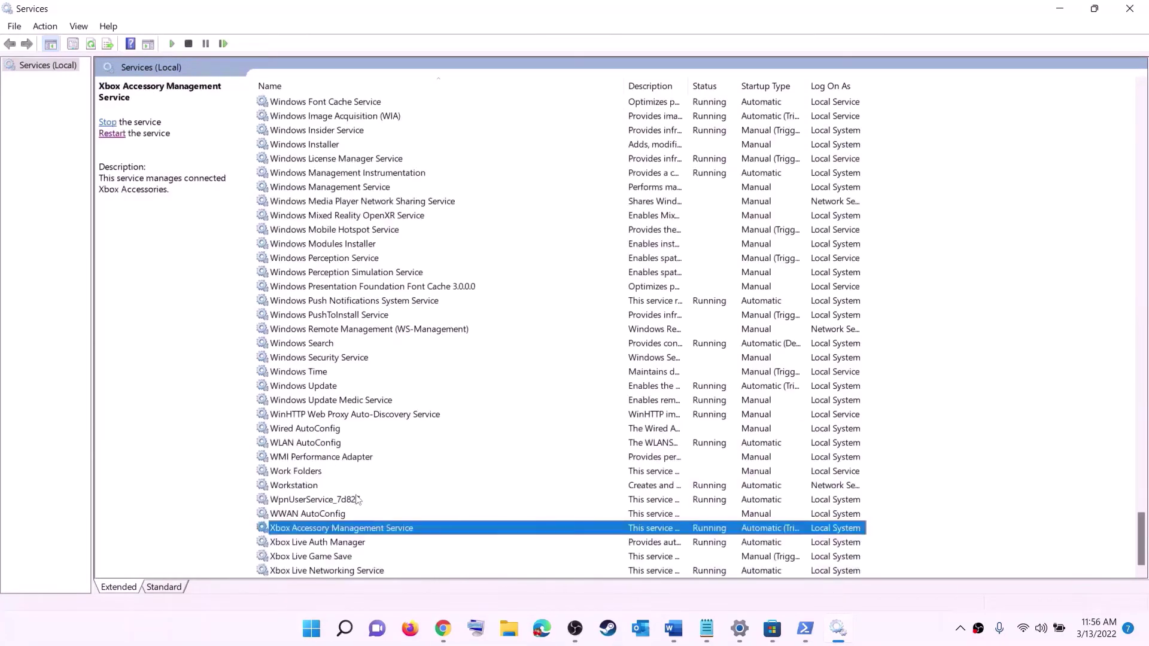
pyautogui.doubleClick(317, 533)
pyautogui.click(550, 295)
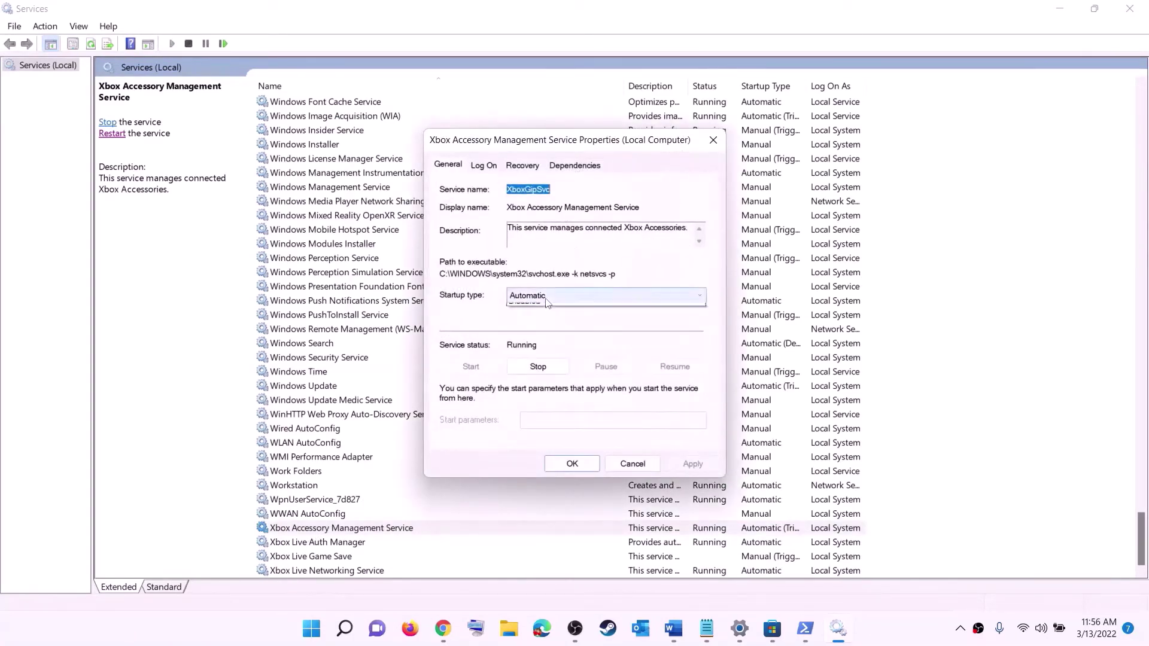
pyautogui.click(539, 304)
pyautogui.click(693, 464)
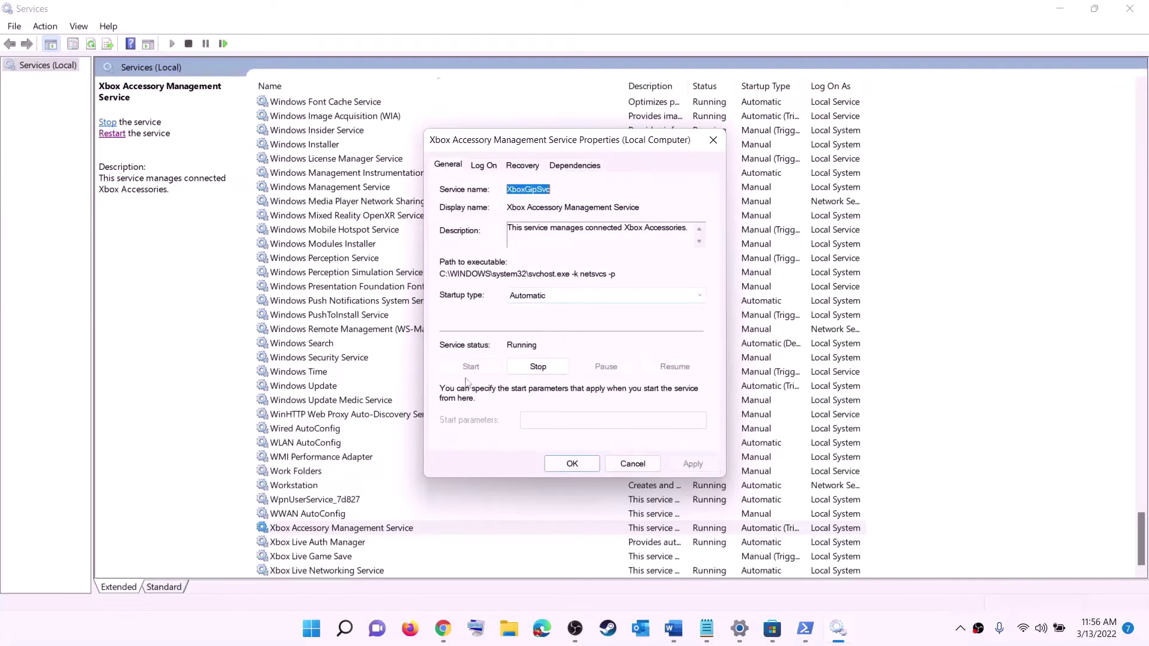
pyautogui.click(572, 463)
pyautogui.doubleClick(317, 542)
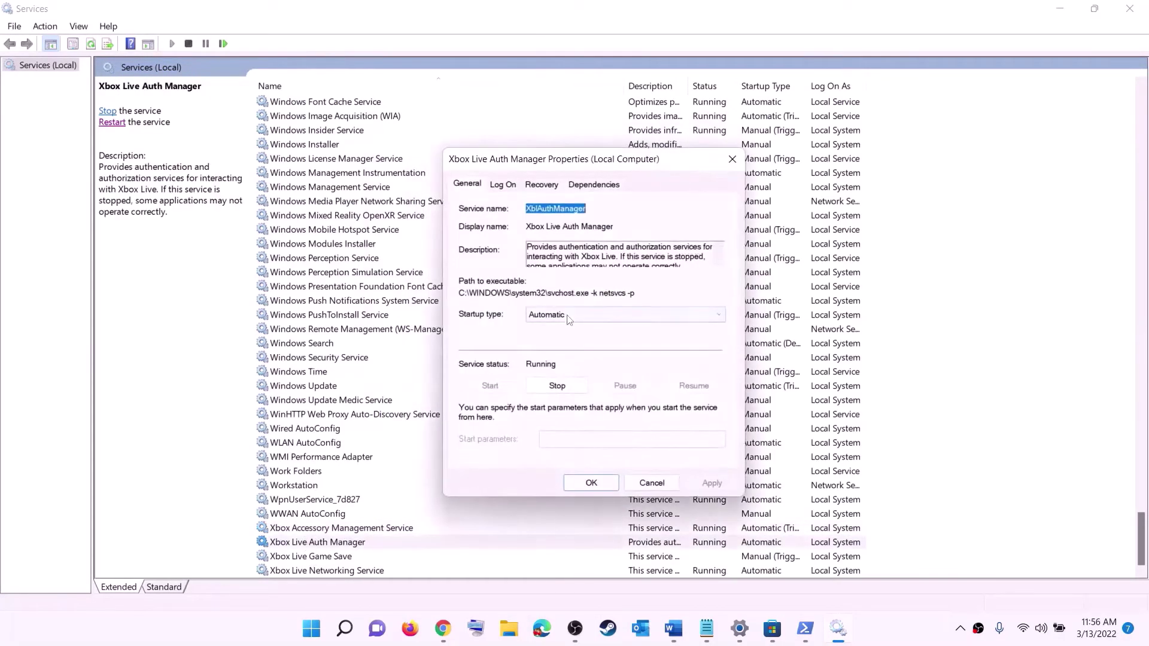
pyautogui.click(568, 318)
pyautogui.click(556, 324)
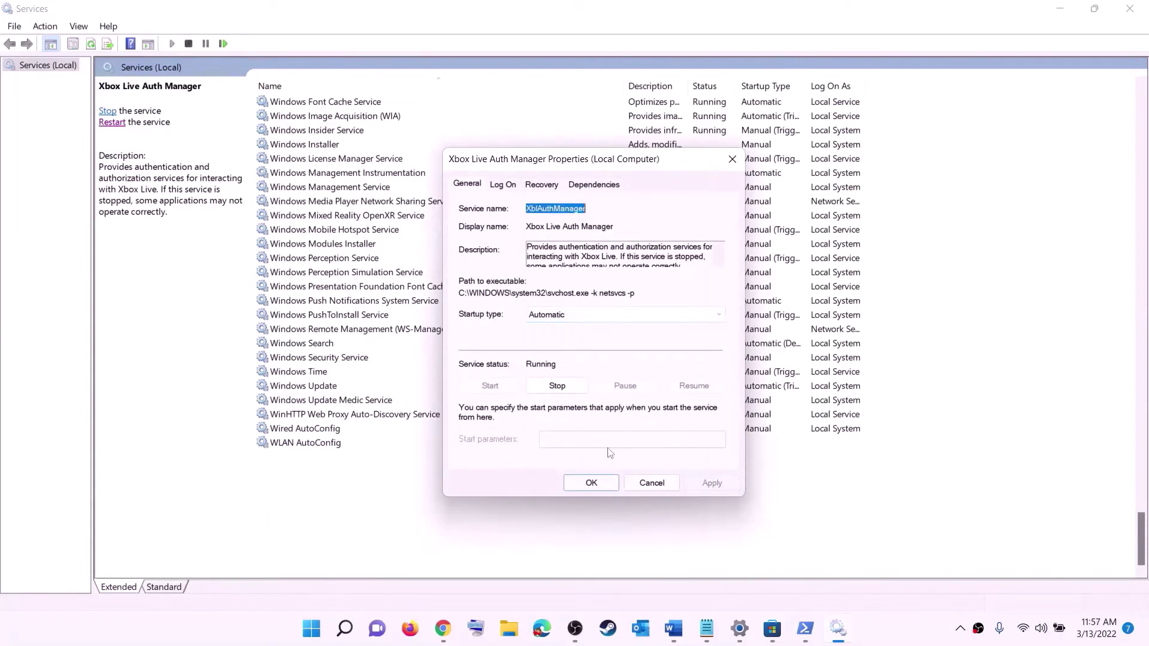
pyautogui.click(592, 482)
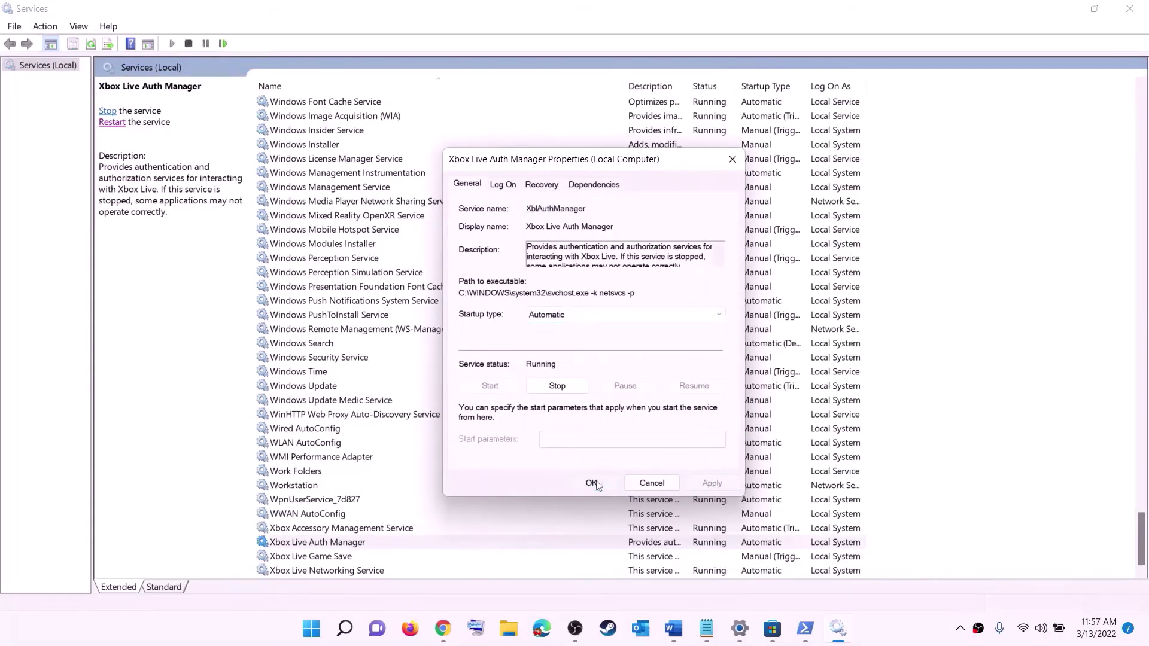
# Step: Set Xbox Live Game Save to Automatic, apply, and start the service
pyautogui.doubleClick(320, 556)
pyautogui.click(573, 302)
pyautogui.click(538, 320)
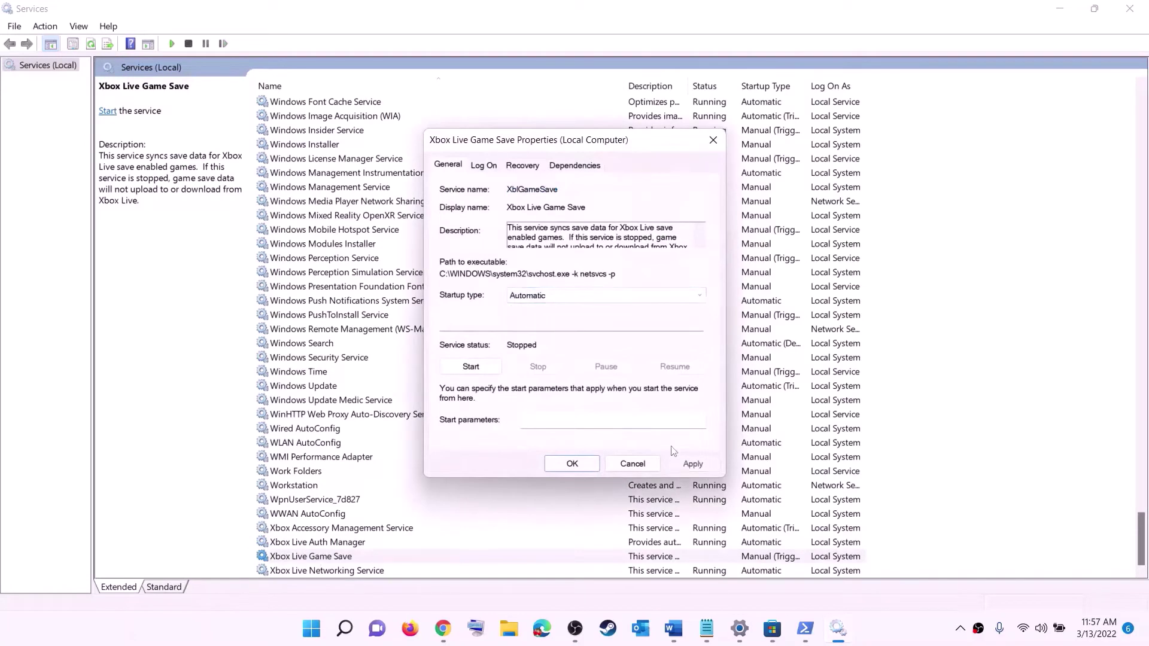
pyautogui.click(691, 464)
pyautogui.click(472, 366)
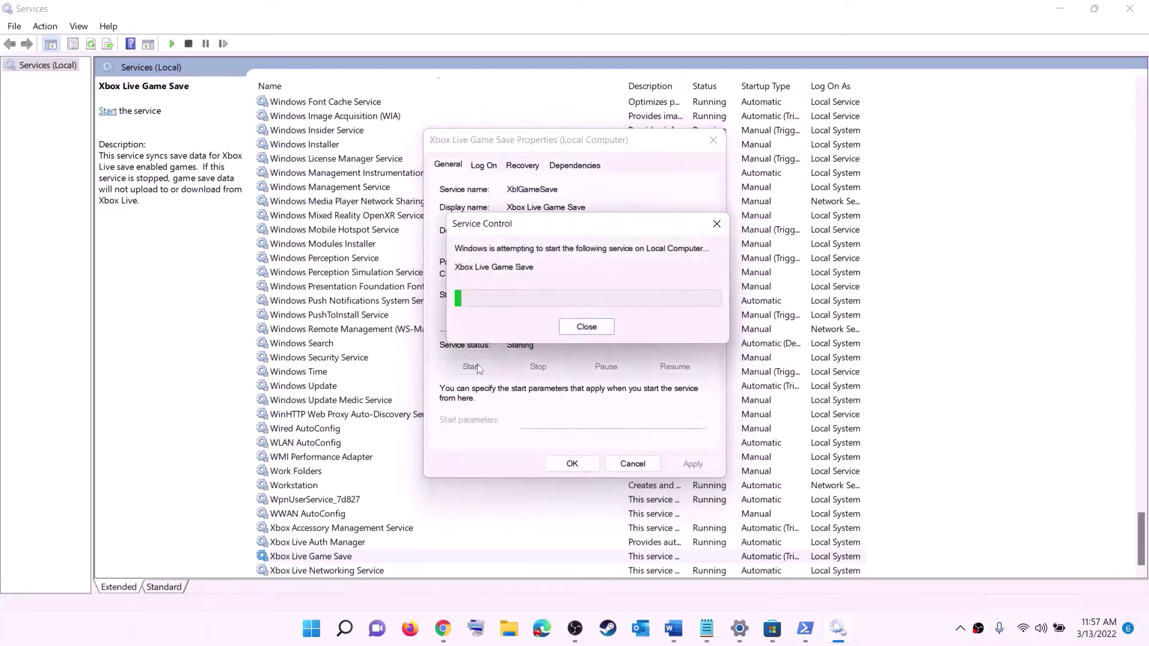
pyautogui.click(572, 464)
# Step: Keep Xbox Live Networking Service on Automatic startup
pyautogui.doubleClick(335, 571)
pyautogui.click(556, 296)
pyautogui.click(546, 322)
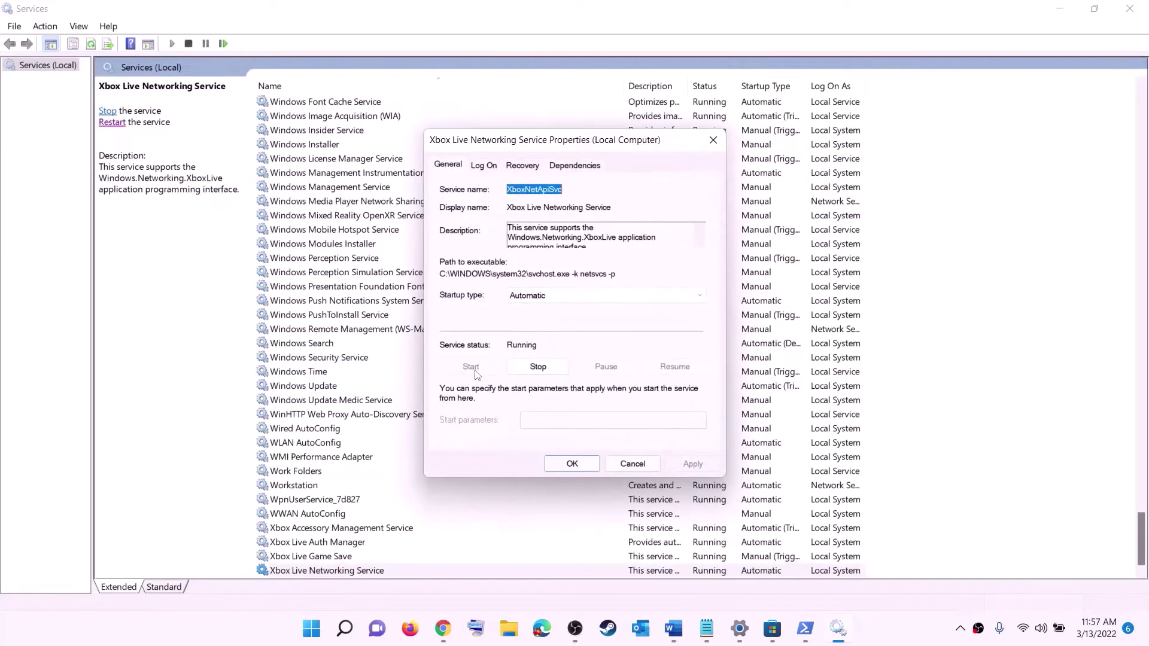
pyautogui.click(557, 463)
# Step: Set Windows Update's startup type to Automatic (Delayed Start) and apply
pyautogui.click(333, 388)
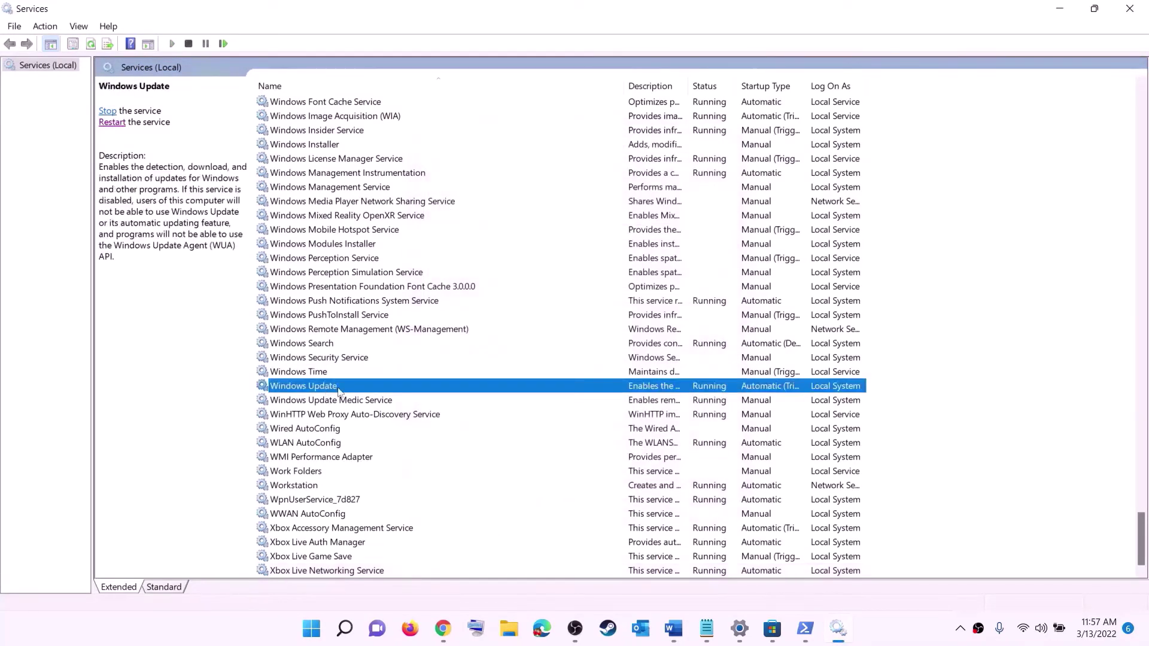
pyautogui.doubleClick(533, 389)
pyautogui.click(563, 295)
pyautogui.click(542, 311)
pyautogui.click(692, 464)
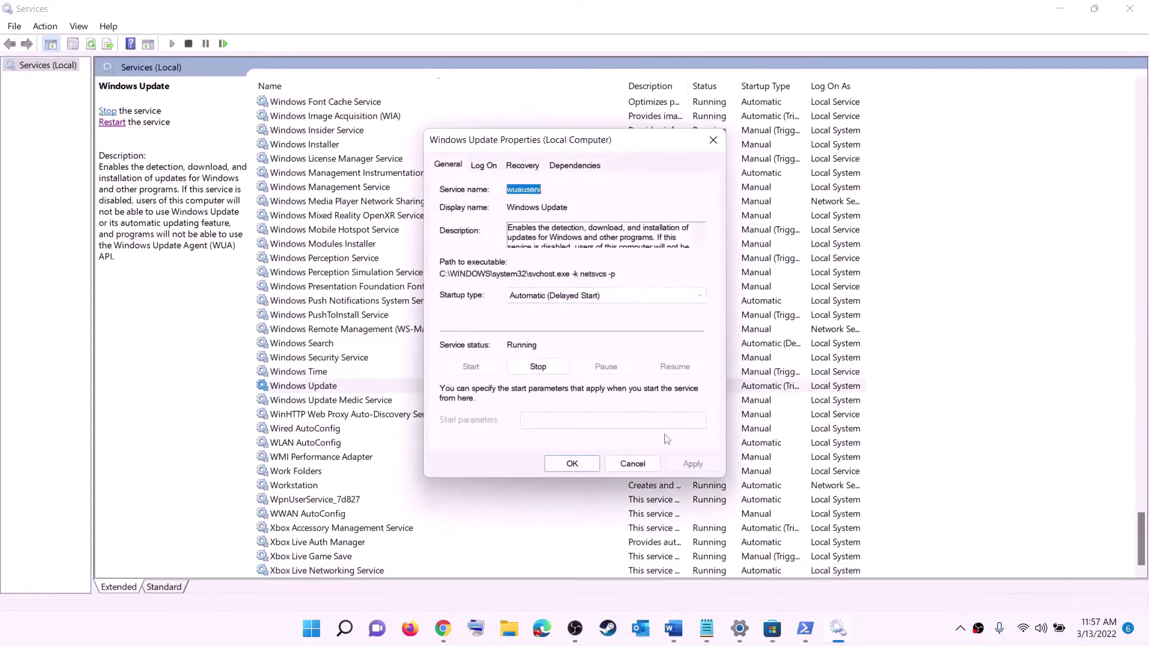
pyautogui.click(571, 465)
pyautogui.click(378, 336)
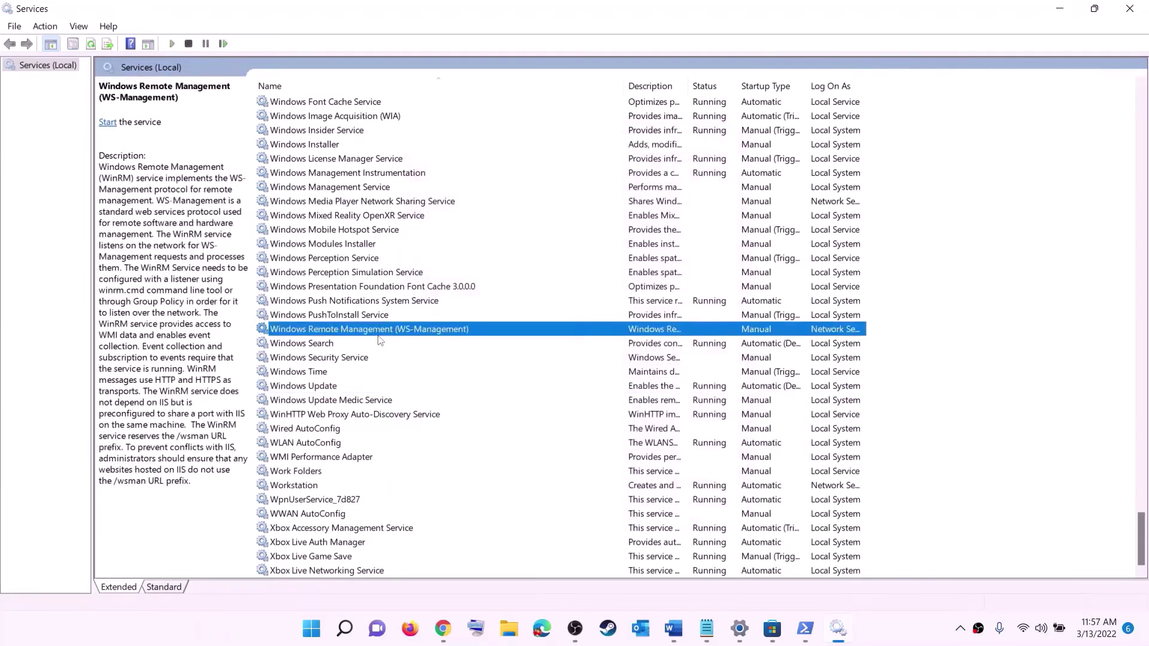
# Step: Stop both Gaming Services entries in Services
pyautogui.press('g')
pyautogui.scroll(4, 781, 317)
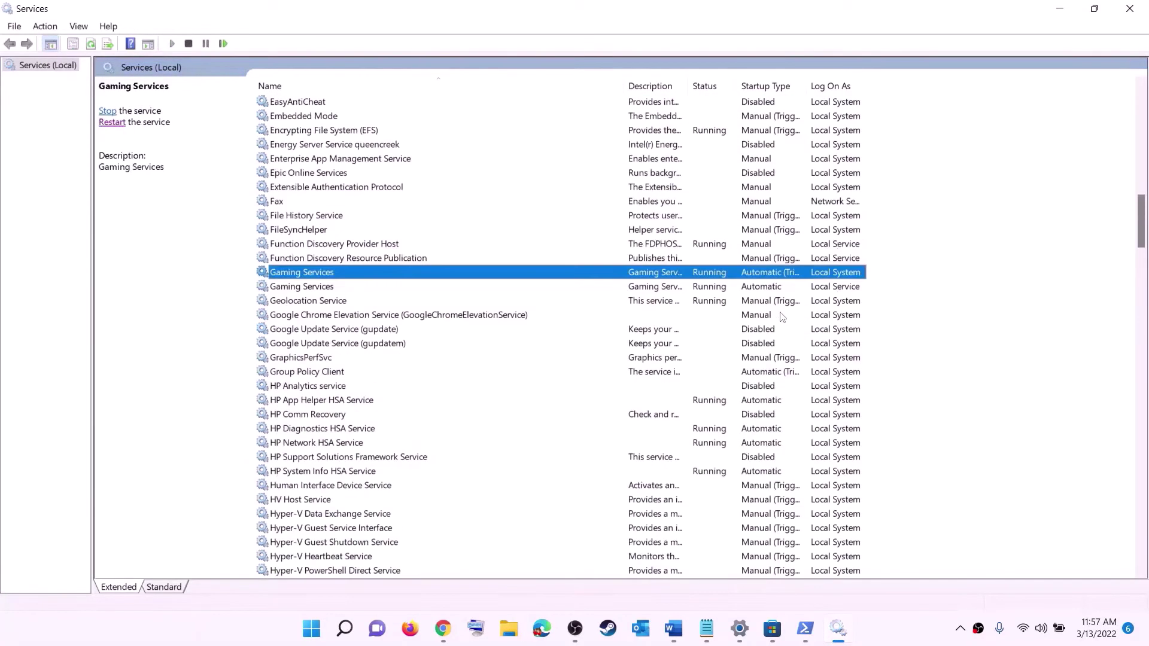
pyautogui.click(718, 289)
pyautogui.click(714, 275)
pyautogui.rightClick(709, 276)
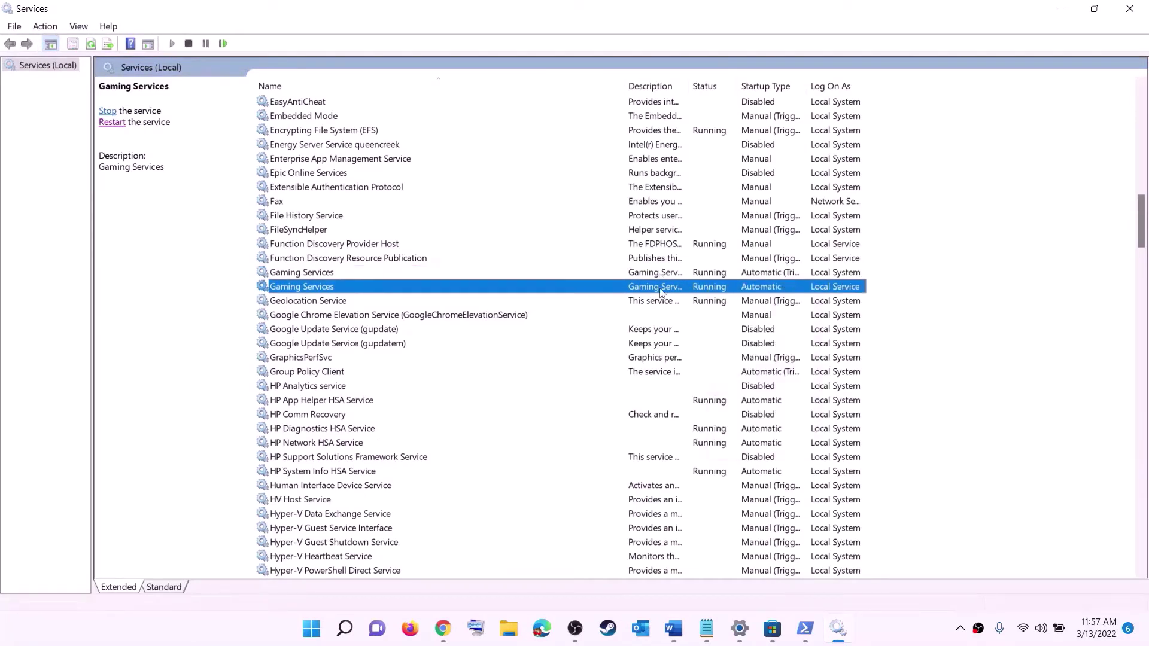
pyautogui.click(706, 276)
pyautogui.rightClick(705, 276)
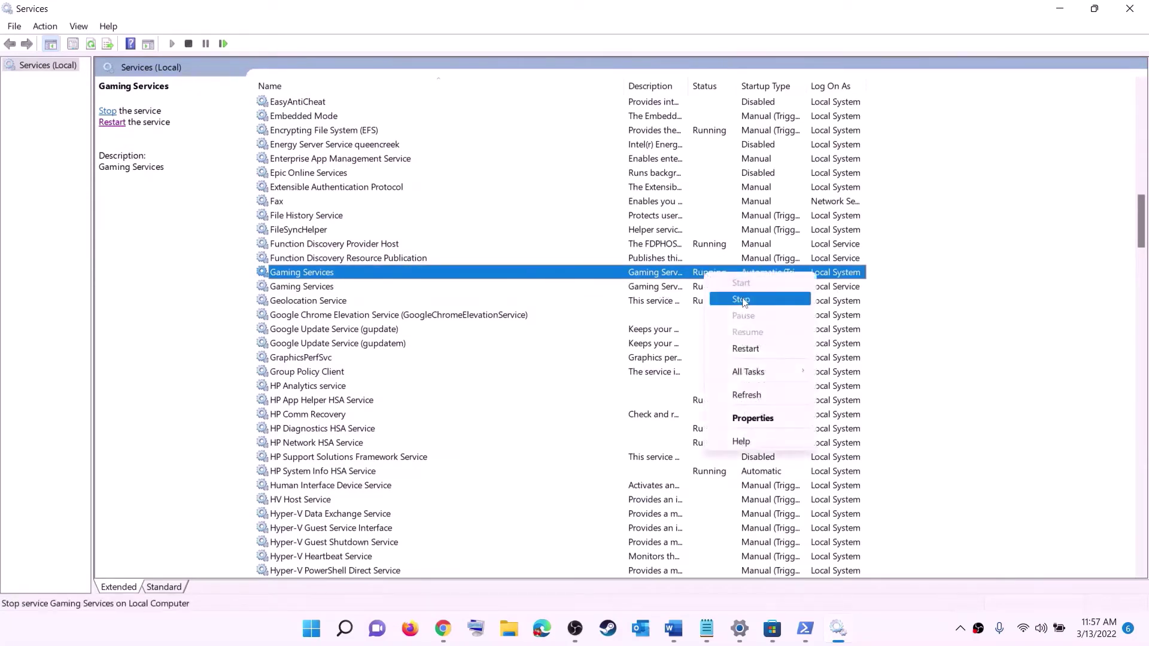
pyautogui.click(726, 297)
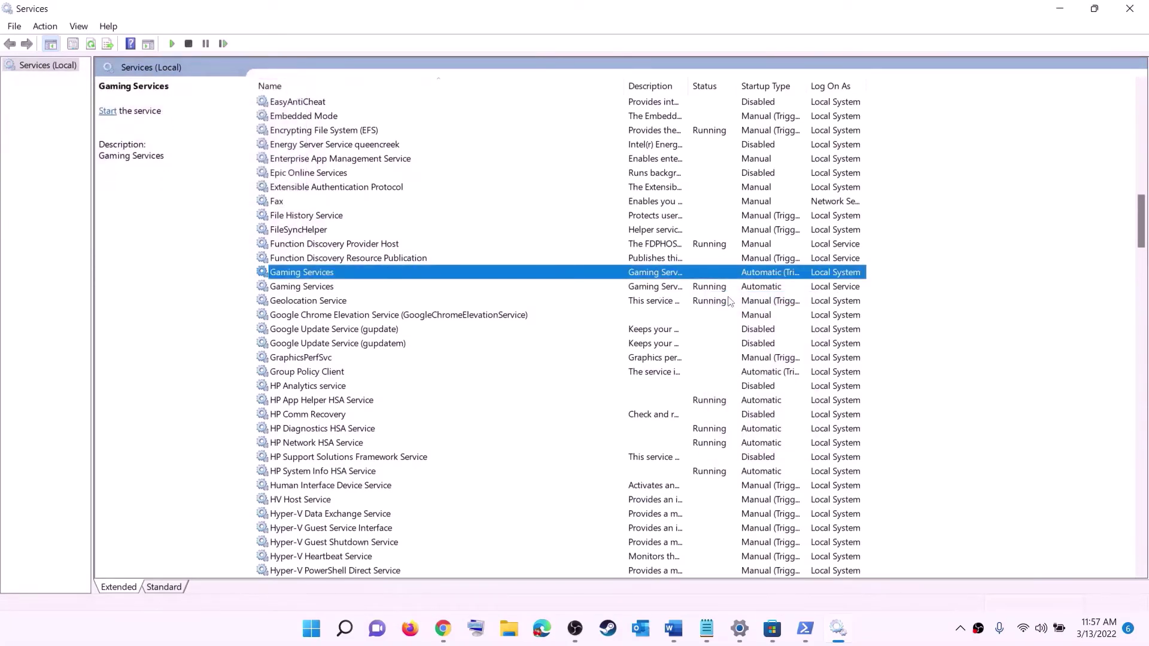
pyautogui.click(715, 287)
pyautogui.rightClick(713, 291)
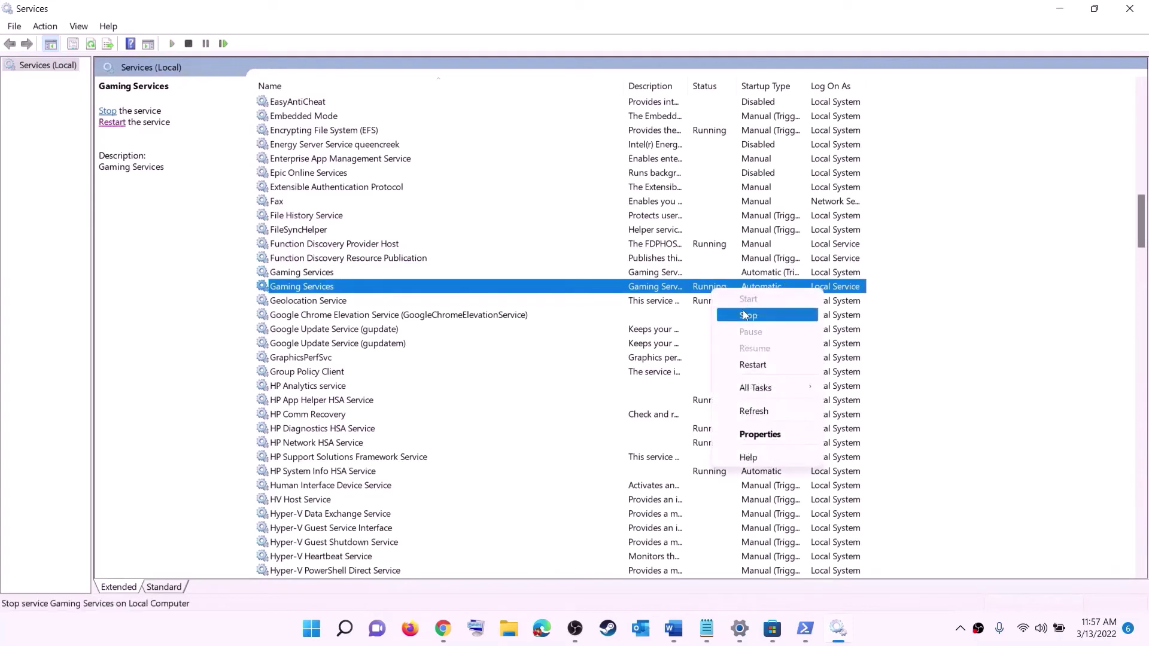
pyautogui.click(745, 314)
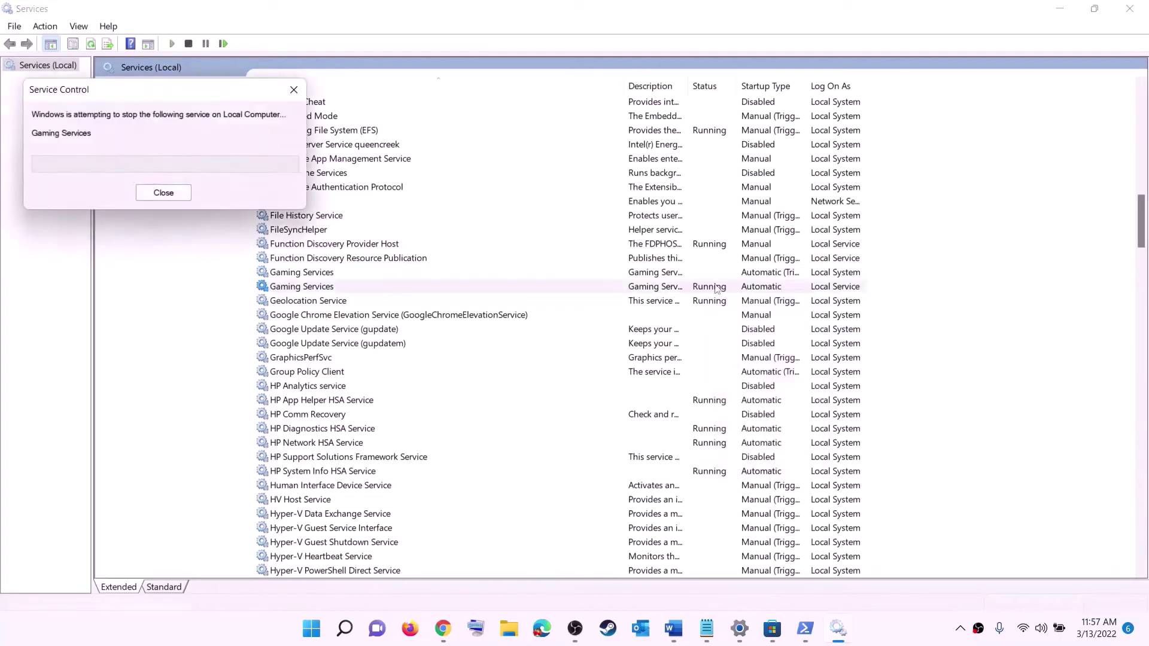
# Step: Start both Gaming Services entries again so each shows Running
pyautogui.click(682, 273)
pyautogui.rightClick(681, 275)
pyautogui.click(729, 286)
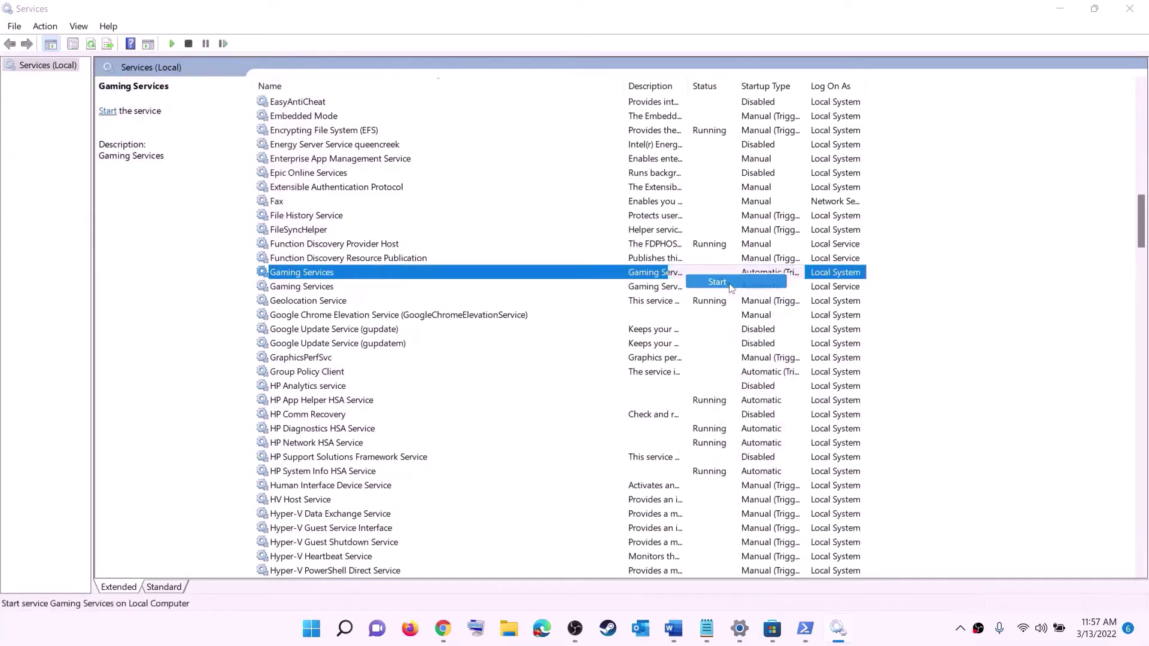
pyautogui.click(675, 288)
pyautogui.rightClick(675, 289)
pyautogui.click(707, 300)
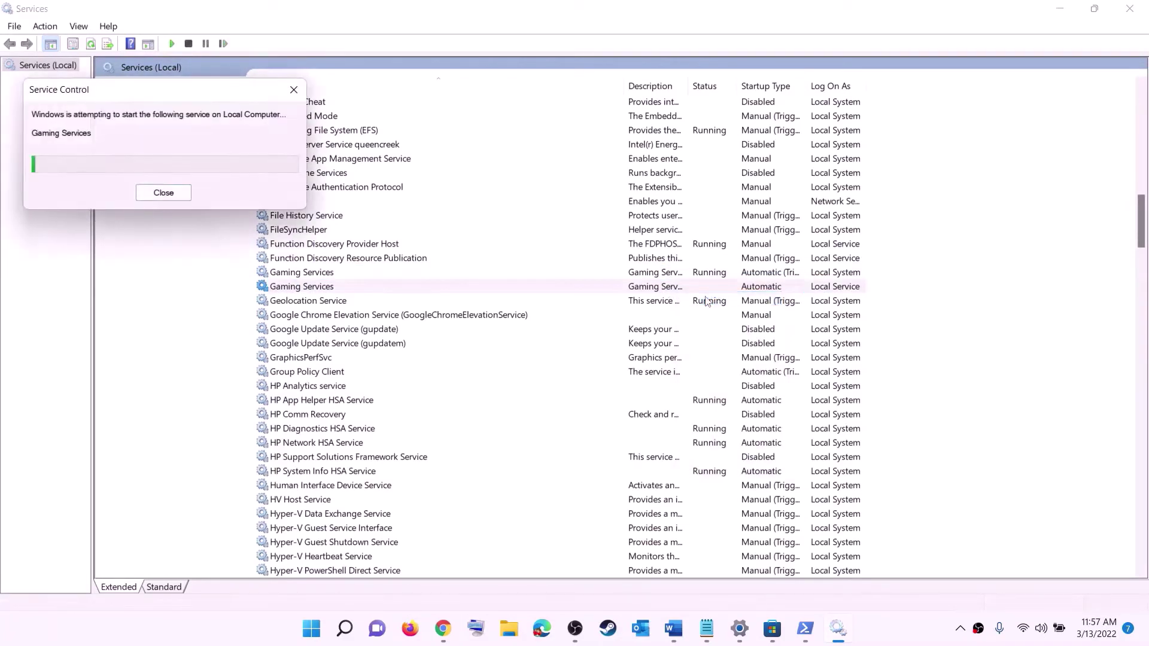
pyautogui.click(652, 377)
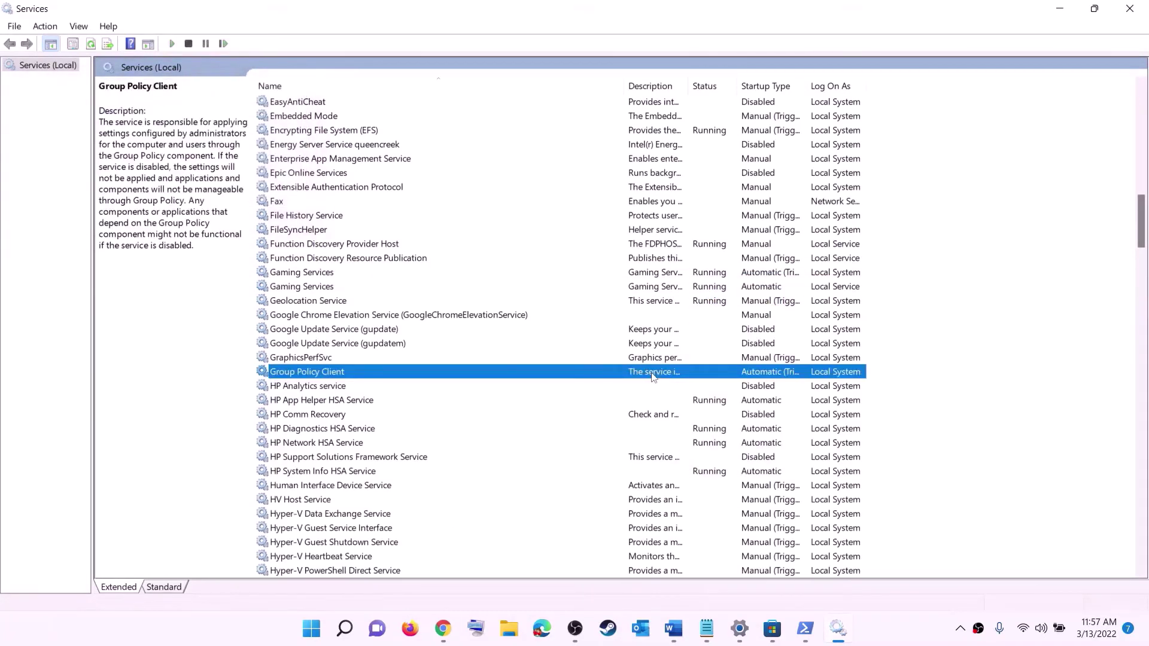
# Step: Keep Microsoft Store Install Service's startup type at Automatic and apply it
pyautogui.press('m')
pyautogui.click(339, 316)
pyautogui.doubleClick(443, 317)
pyautogui.click(560, 298)
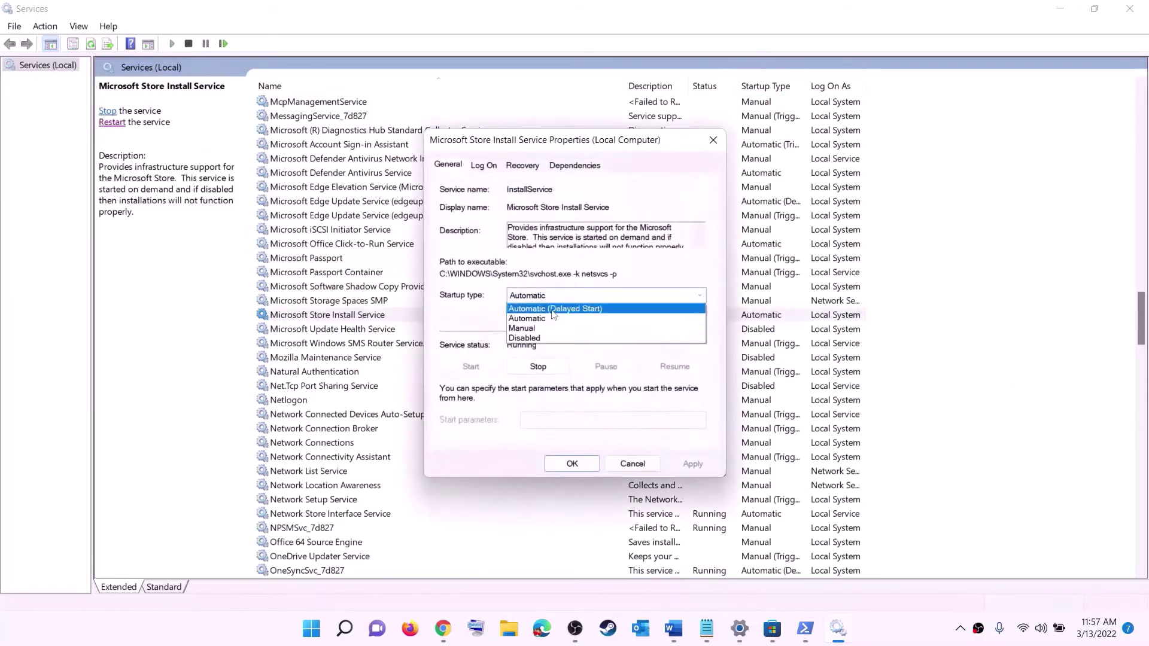
pyautogui.click(539, 305)
pyautogui.click(689, 462)
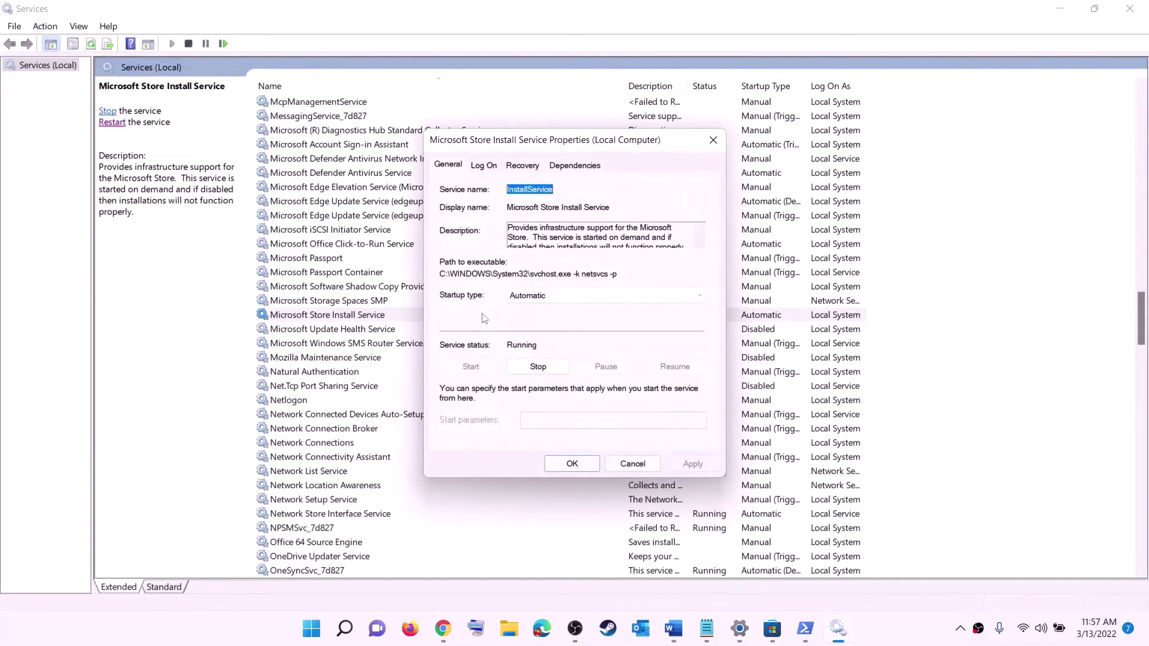
pyautogui.click(578, 466)
pyautogui.click(379, 277)
# Step: Change Background Intelligent Transfer Service's startup type from delayed to Automatic
pyautogui.press('b')
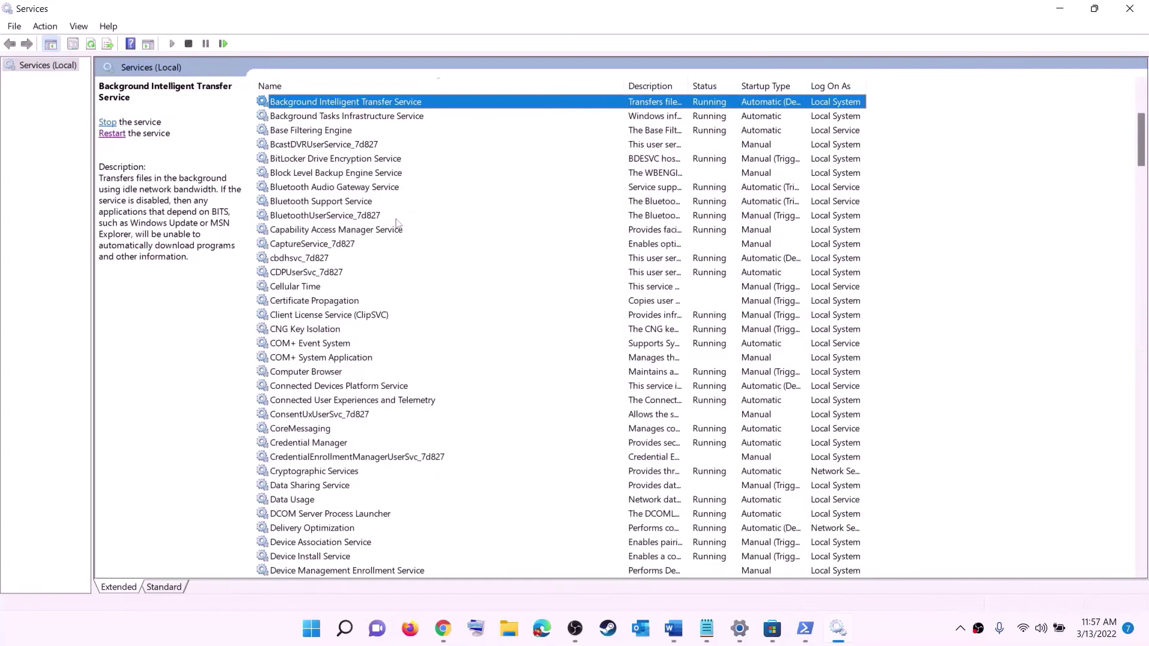
pyautogui.scroll(4, 395, 258)
pyautogui.doubleClick(420, 275)
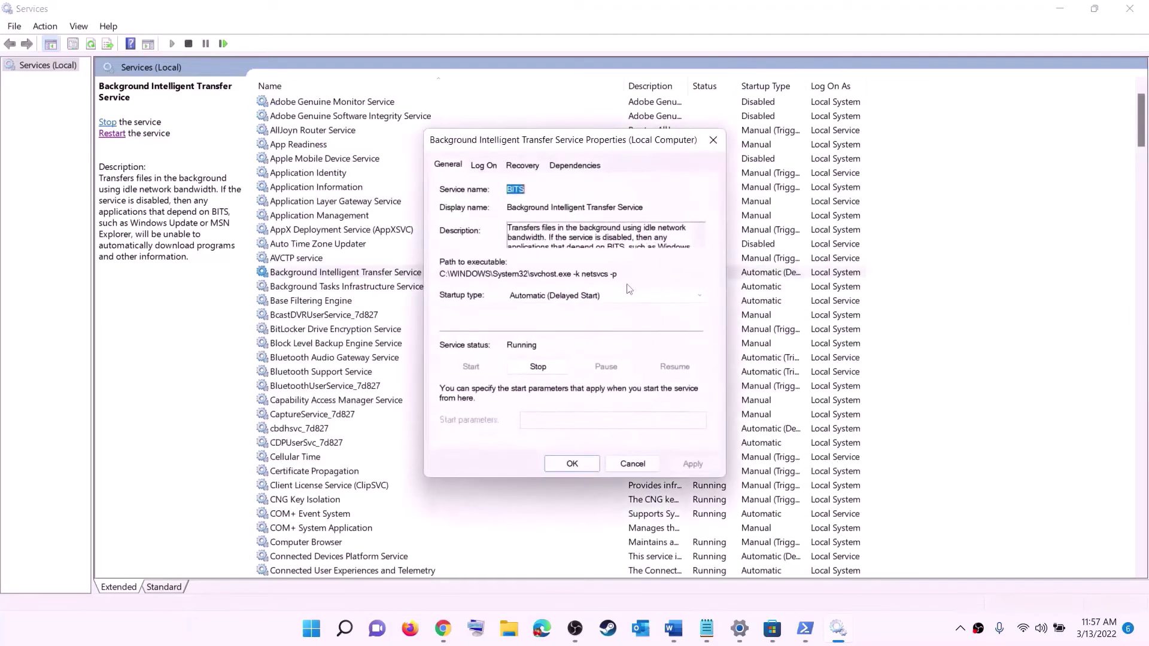
pyautogui.click(562, 296)
pyautogui.click(556, 319)
pyautogui.click(692, 464)
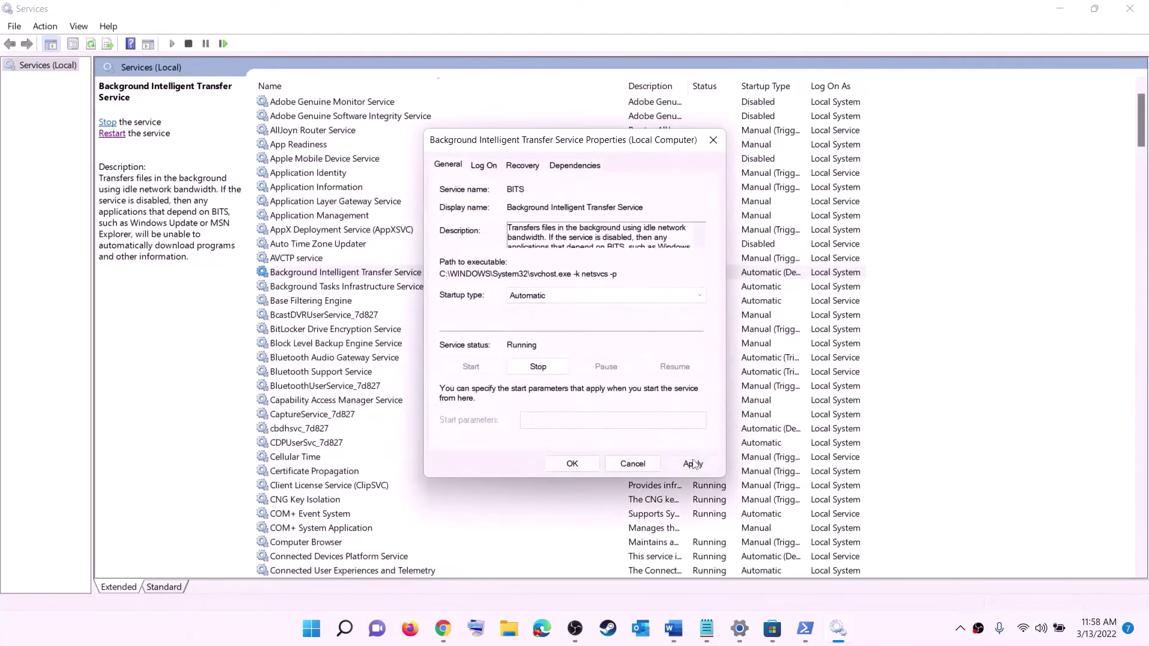
pyautogui.click(572, 464)
# Step: Close Services and open Windows Settings for Step 9, Update Windows
pyautogui.click(1130, 9)
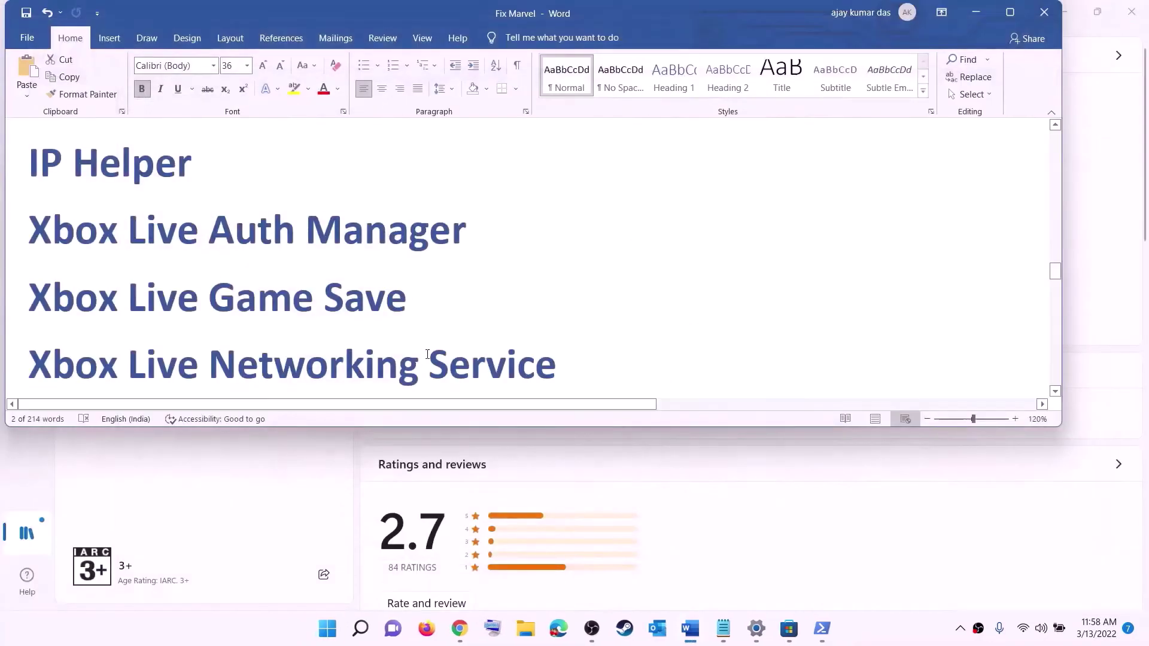
pyautogui.scroll(-6, 415, 336)
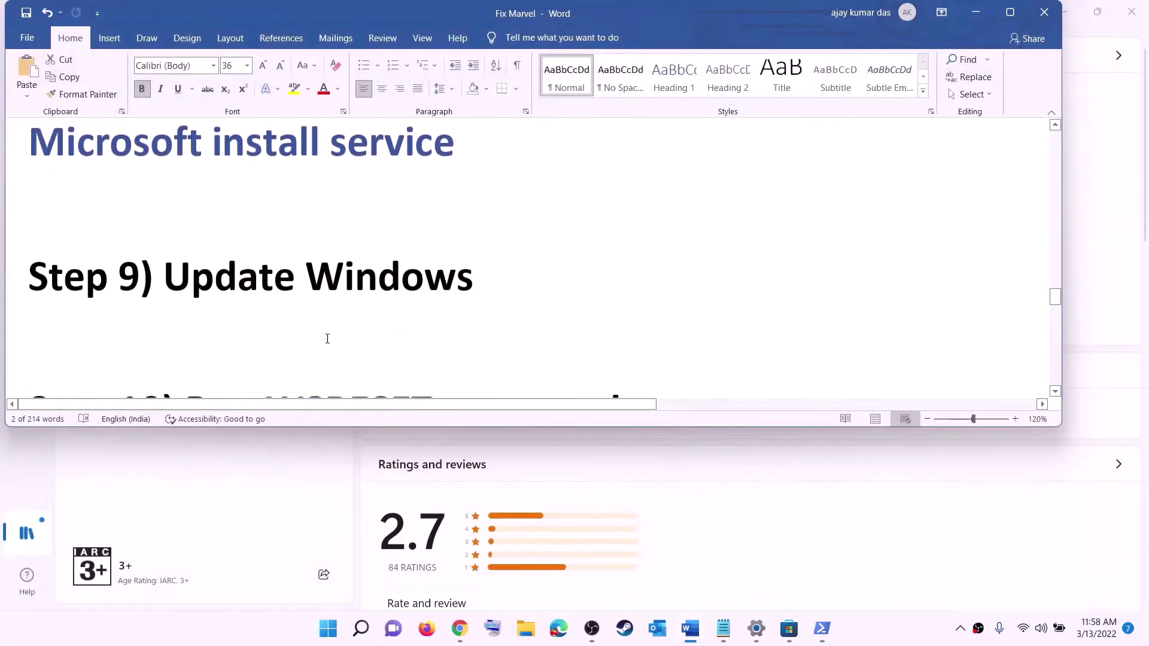
pyautogui.moveTo(164, 272); pyautogui.dragTo(562, 261)
pyautogui.press('super')
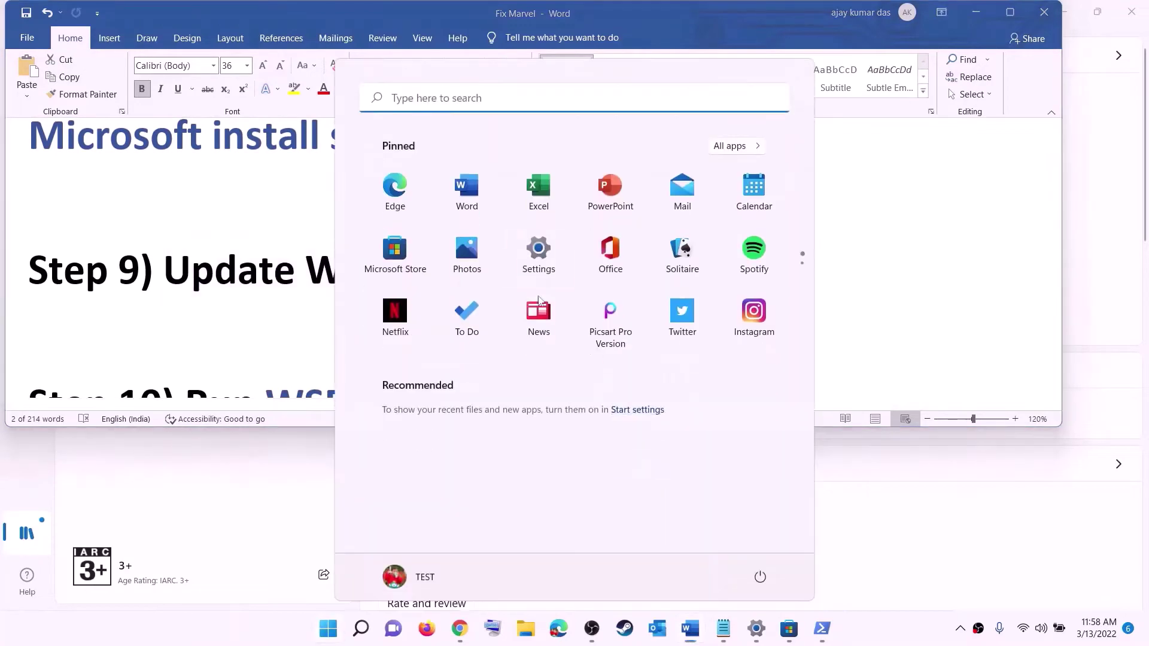
pyautogui.click(538, 255)
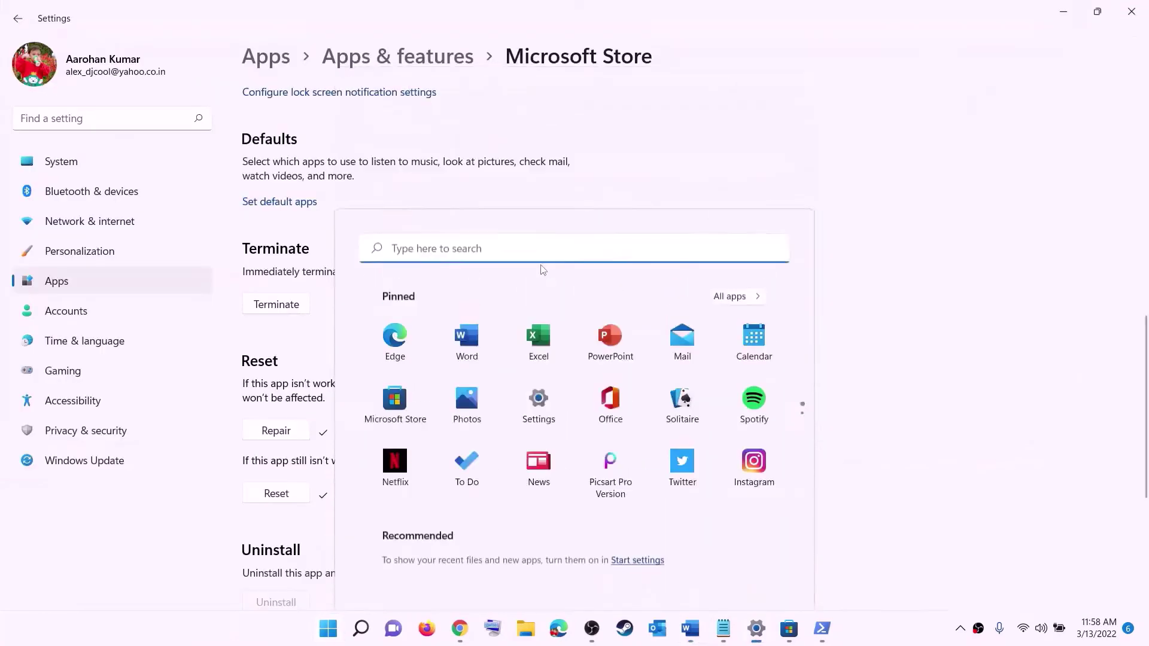
# Step: Show Windows Update with the 2022-03 Cumulative Update (KB5011493) pending, checking the power options
pyautogui.click(88, 459)
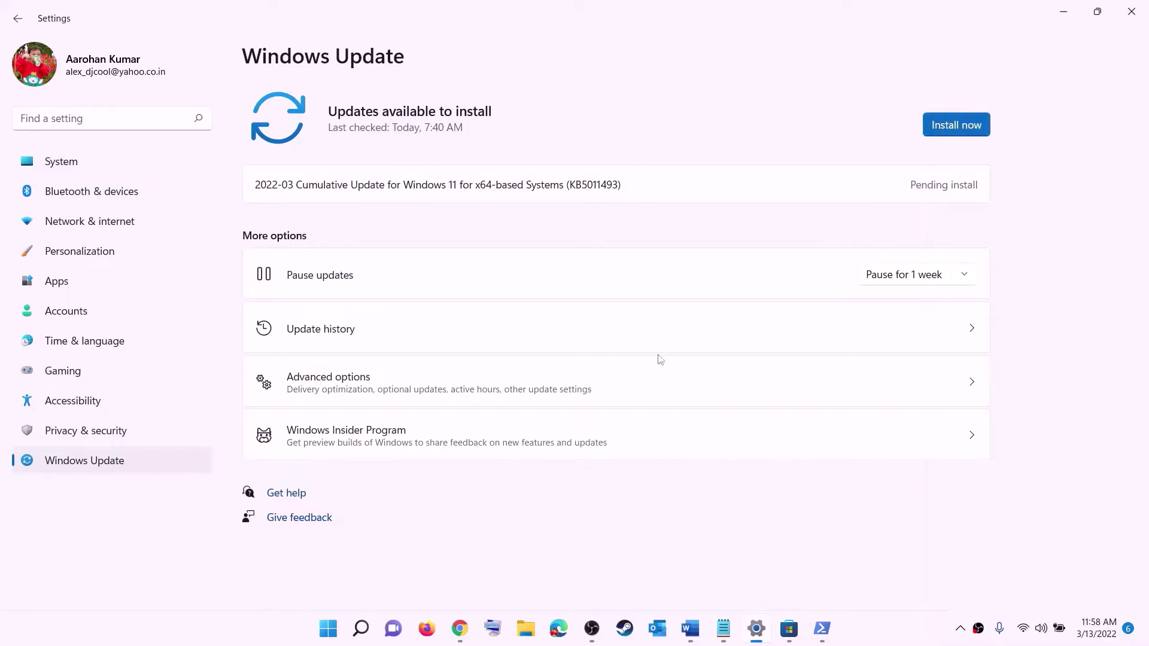
pyautogui.click(328, 628)
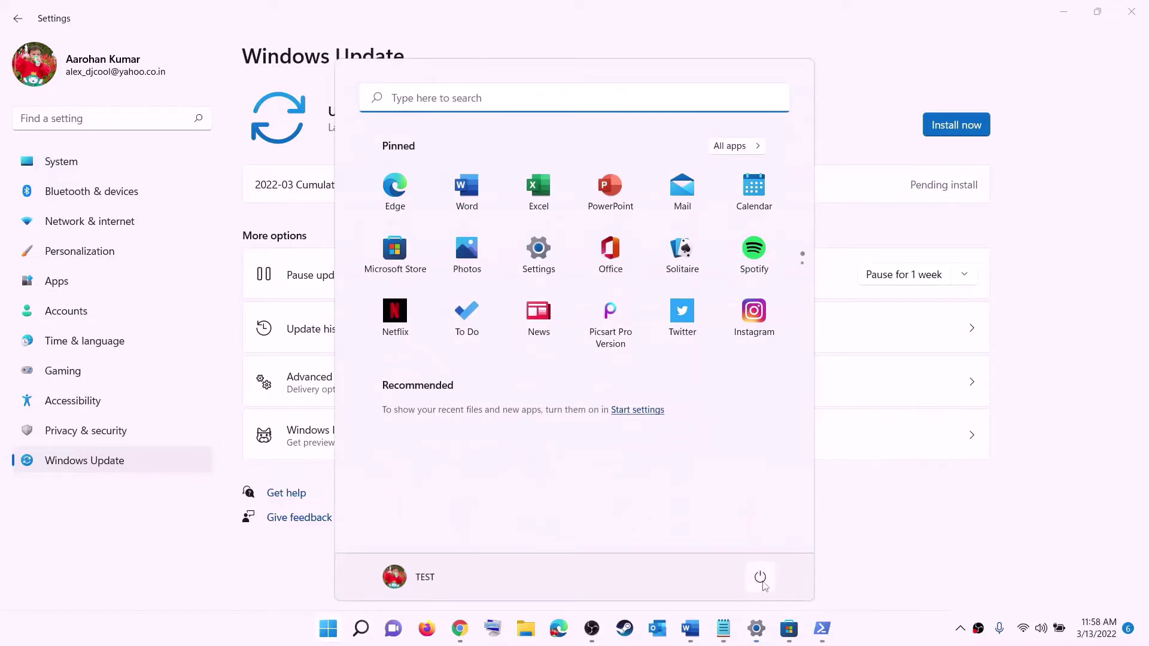
pyautogui.click(759, 577)
pyautogui.press('Escape')
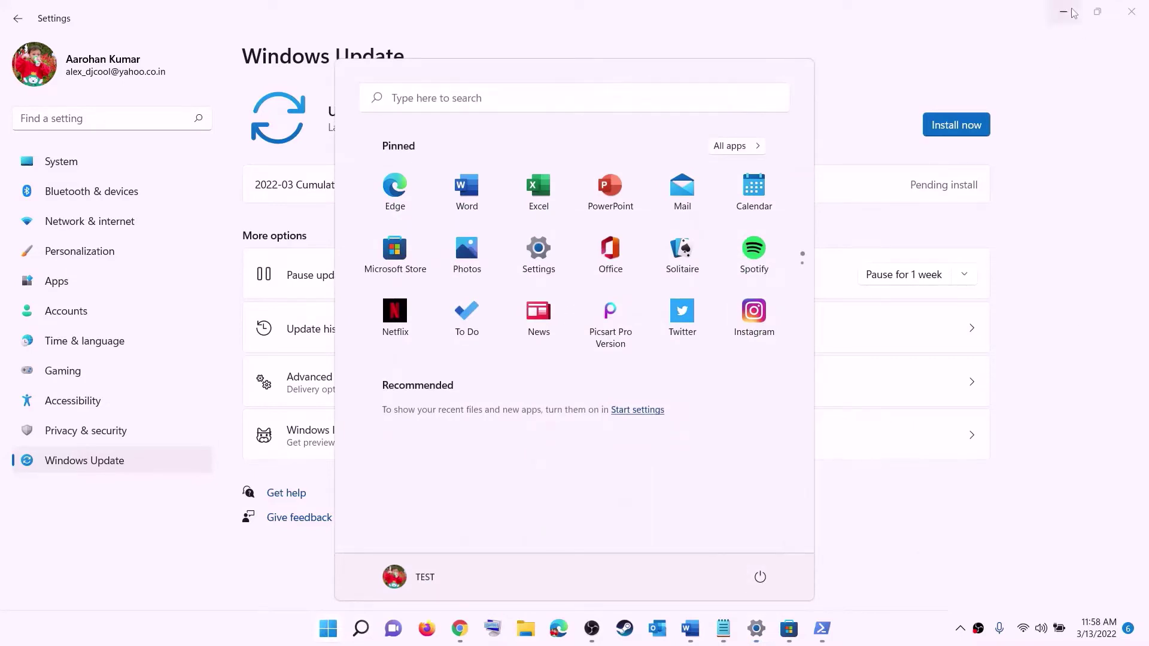
pyautogui.press('Escape')
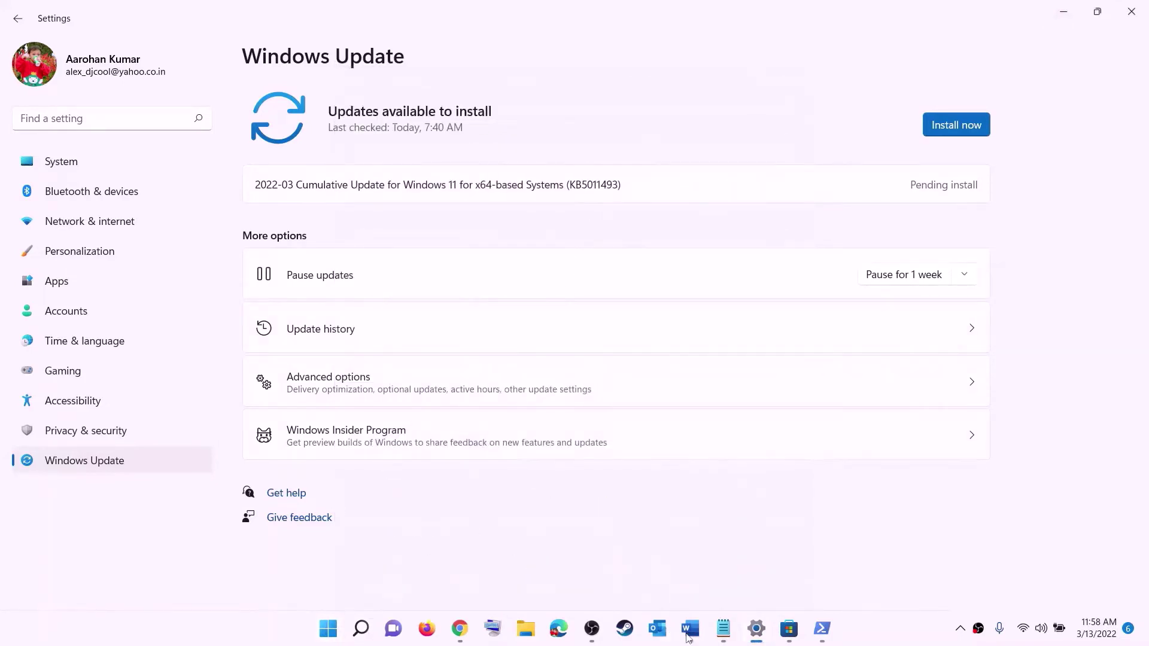
# Step: Run WSRESET, copied from Step 10 of the Fix Marvel notes, then return to the notes
pyautogui.click(689, 628)
pyautogui.scroll(-3, 370, 299)
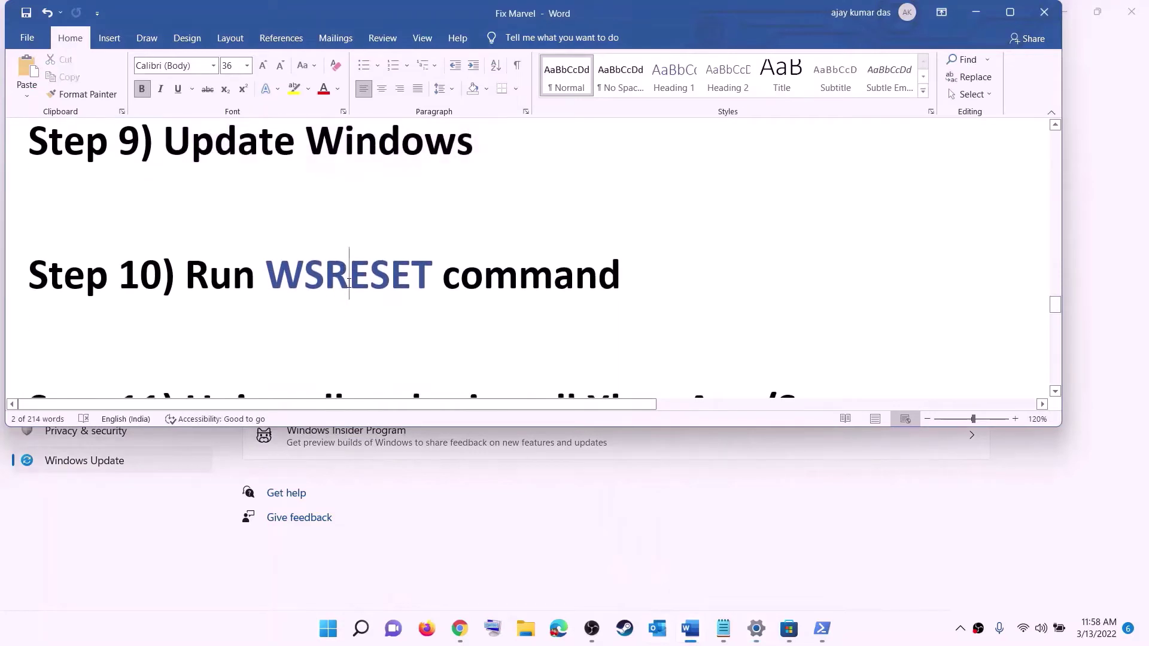
pyautogui.doubleClick(348, 283)
pyautogui.hotkey('ctrl', 'c')
pyautogui.click(324, 639)
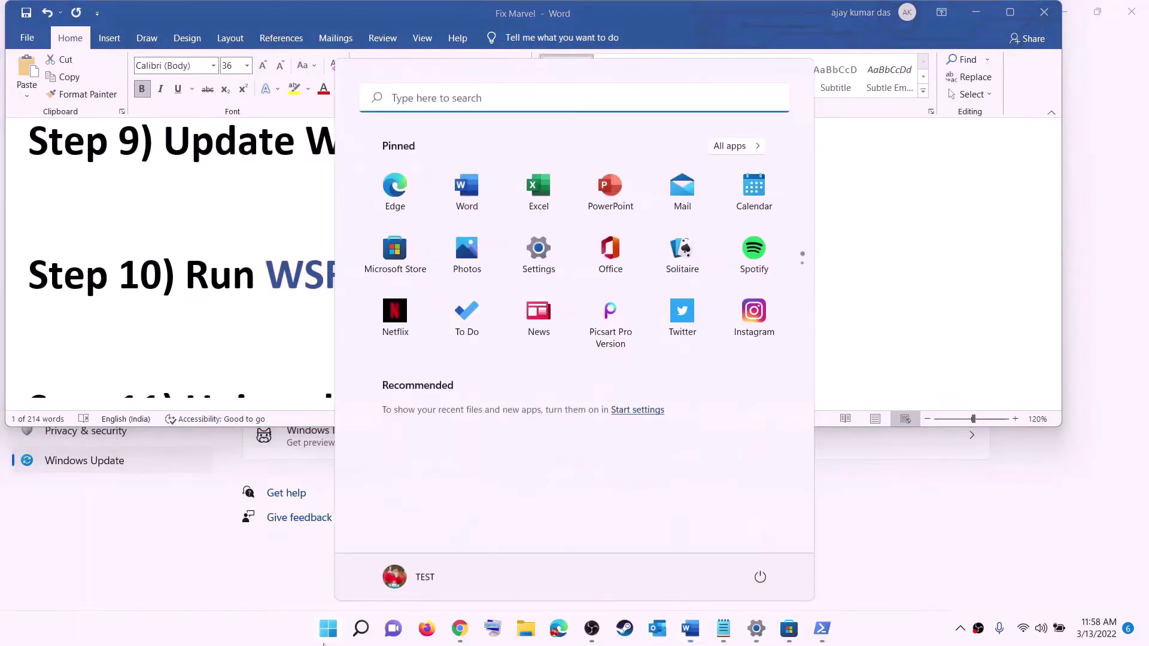
pyautogui.hotkey('ctrl', 'v')
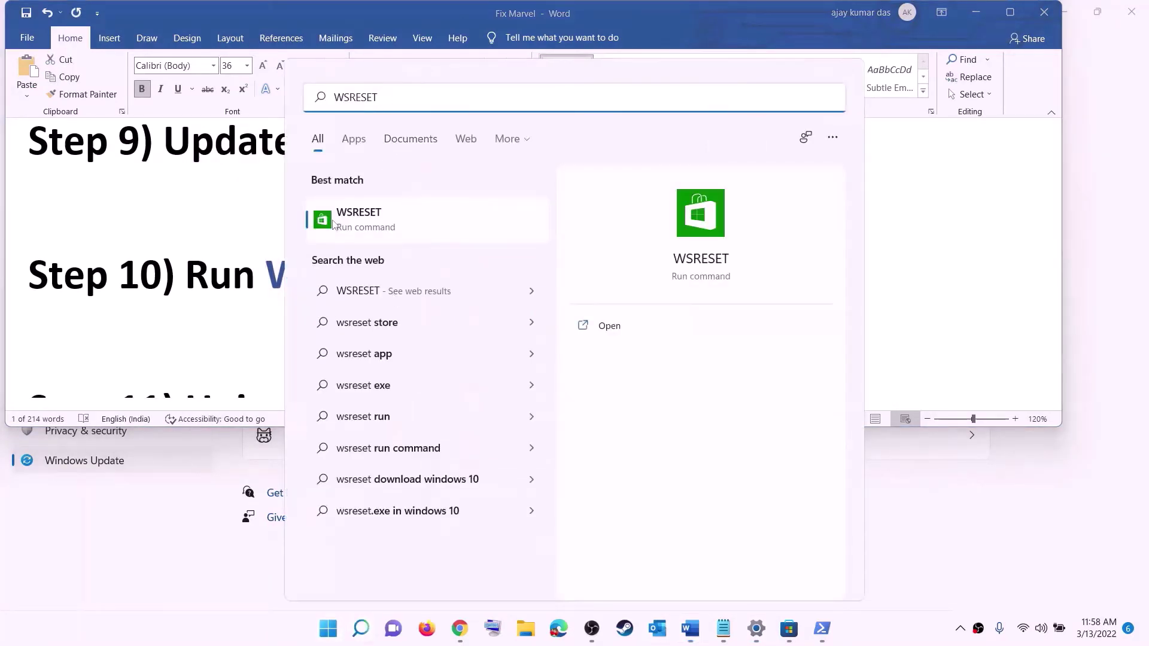
pyautogui.click(381, 232)
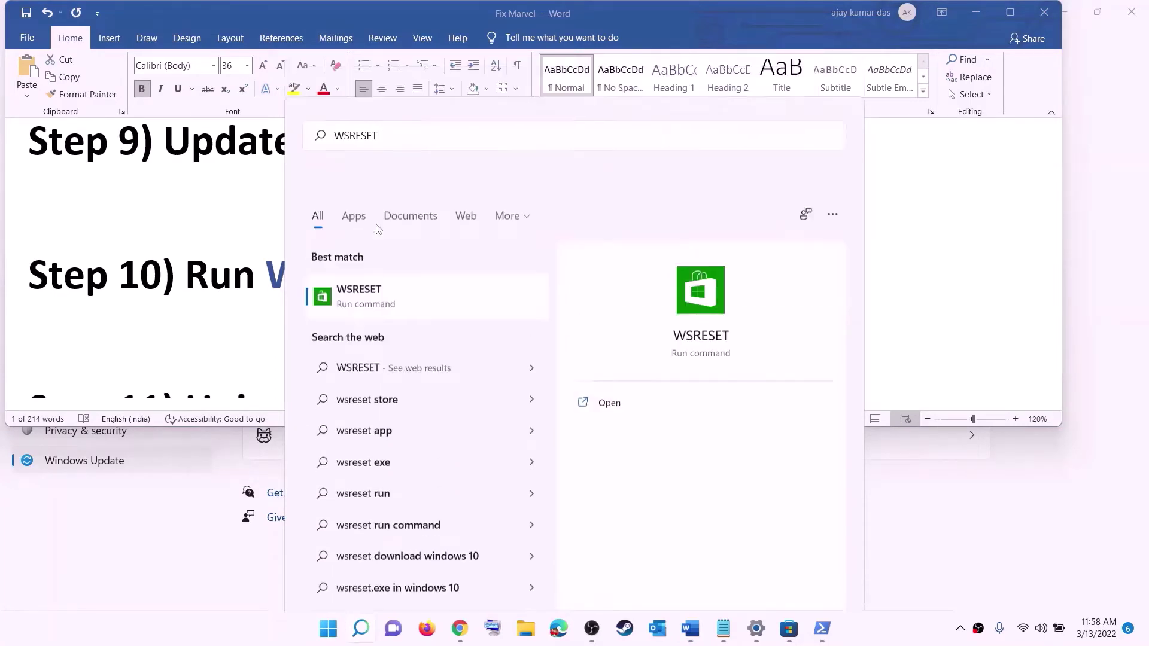
pyautogui.moveTo(500, 140); pyautogui.dragTo(666, 203)
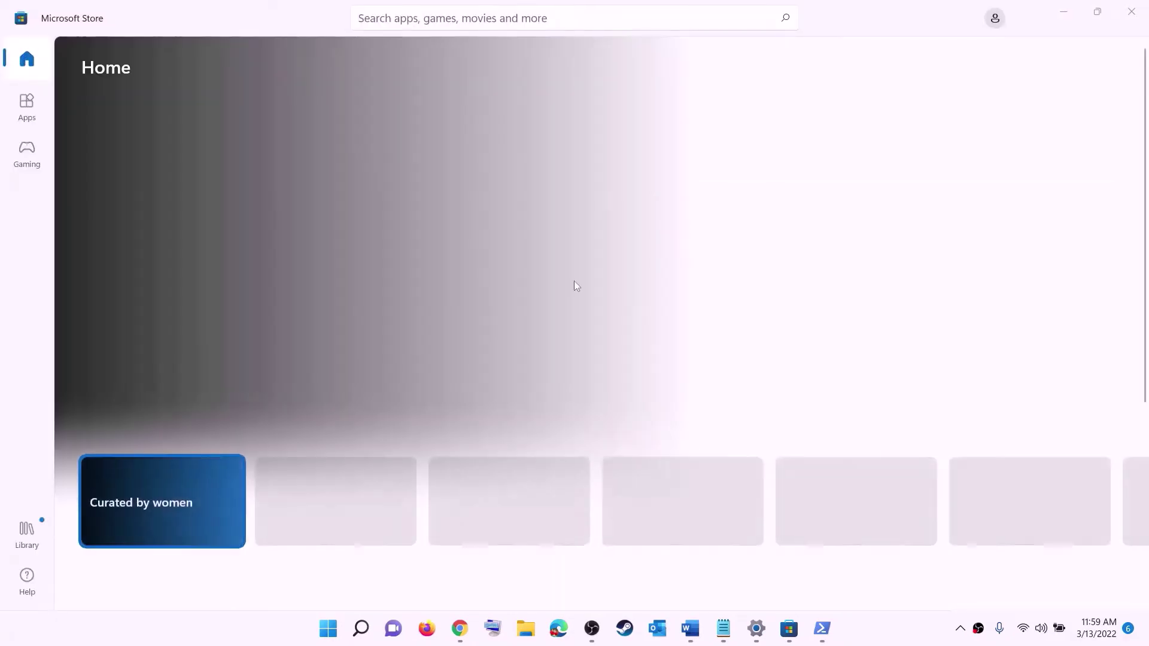
pyautogui.click(690, 628)
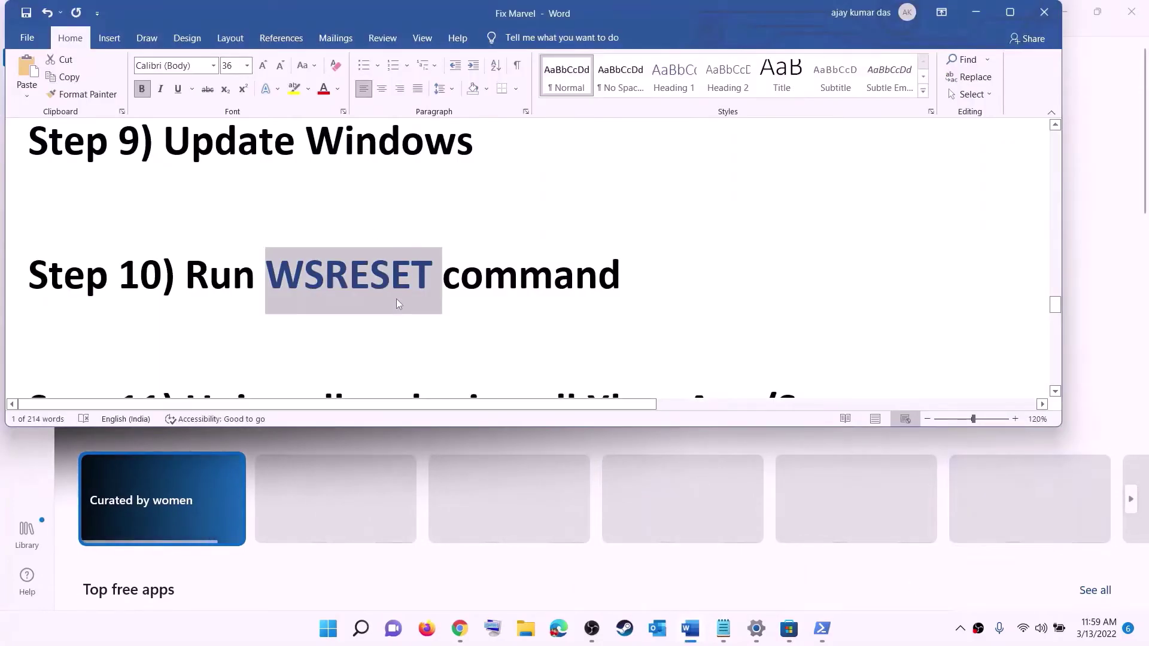
# Step: Copy the Step 11 Get-AppxPackage WindowsStore removal command from the Word notes
pyautogui.scroll(-4, 396, 299)
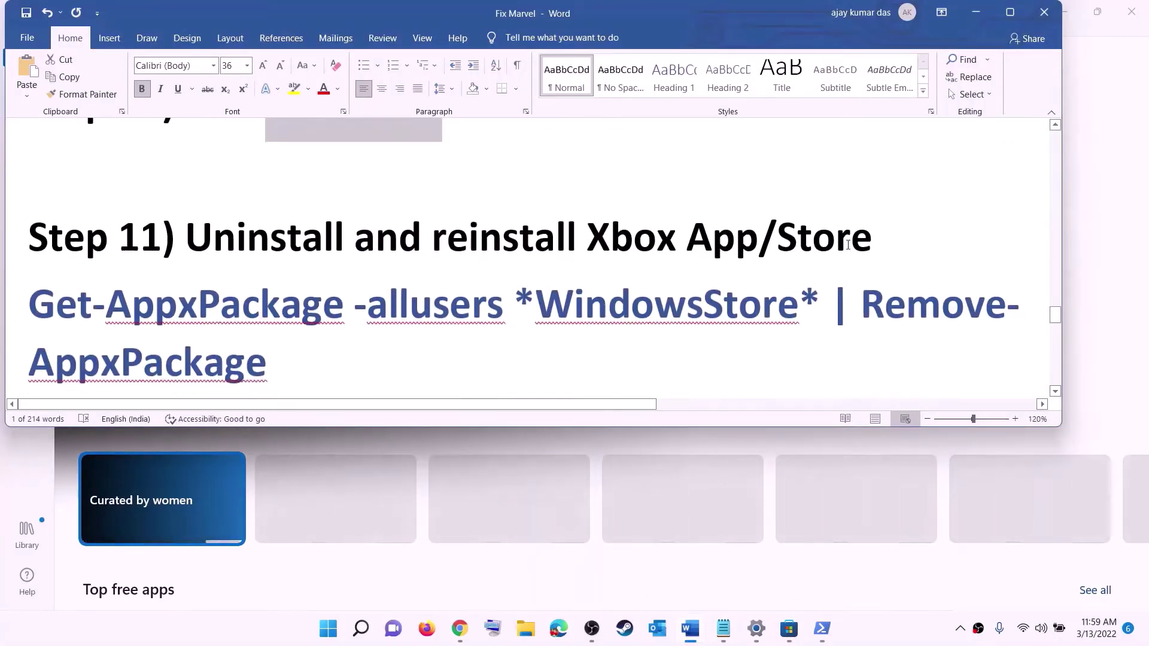
pyautogui.scroll(-1, 410, 293)
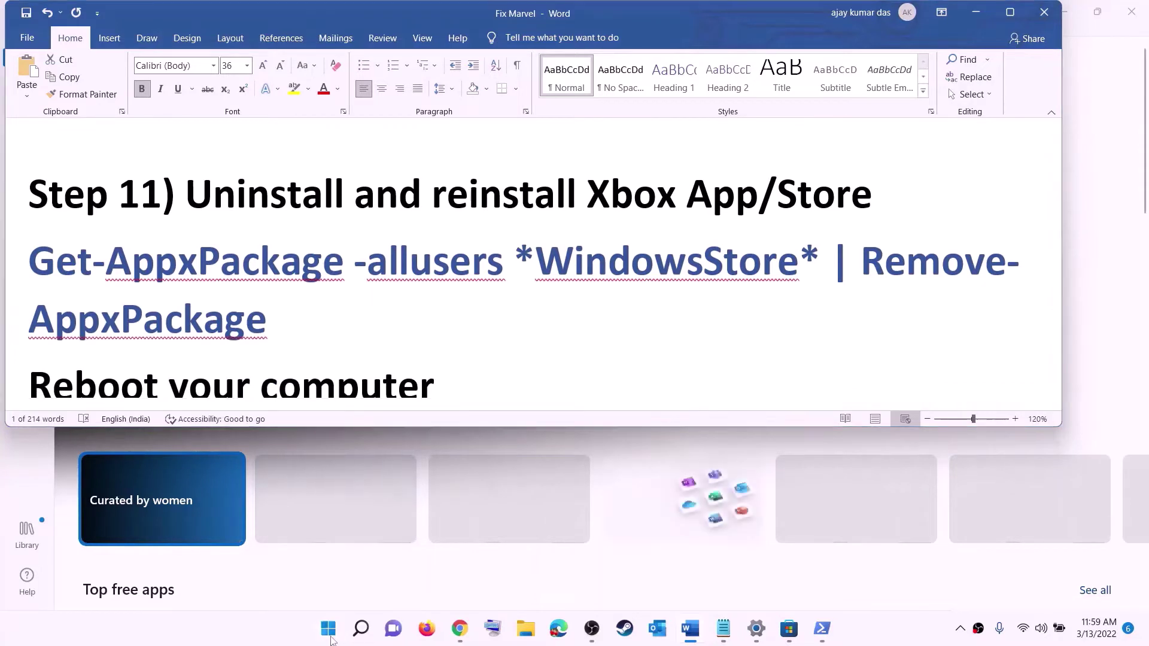
pyautogui.click(331, 635)
pyautogui.write('xbo')
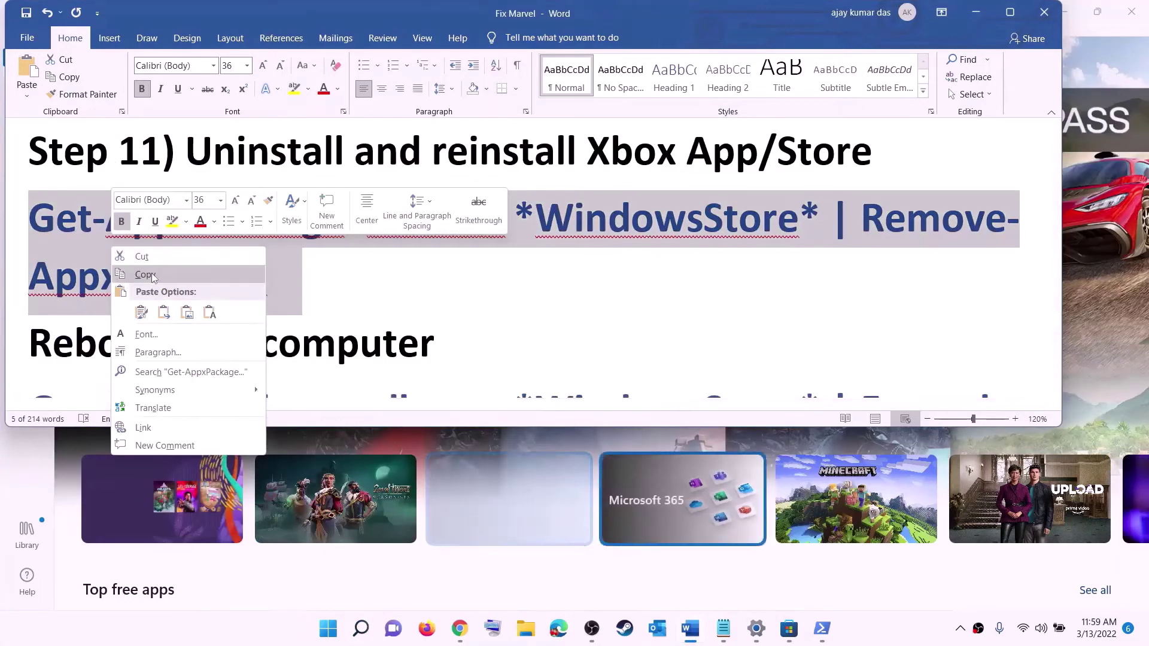
pyautogui.click(146, 274)
# Step: Launch Windows PowerShell as administrator
pyautogui.click(334, 636)
pyautogui.write('powe')
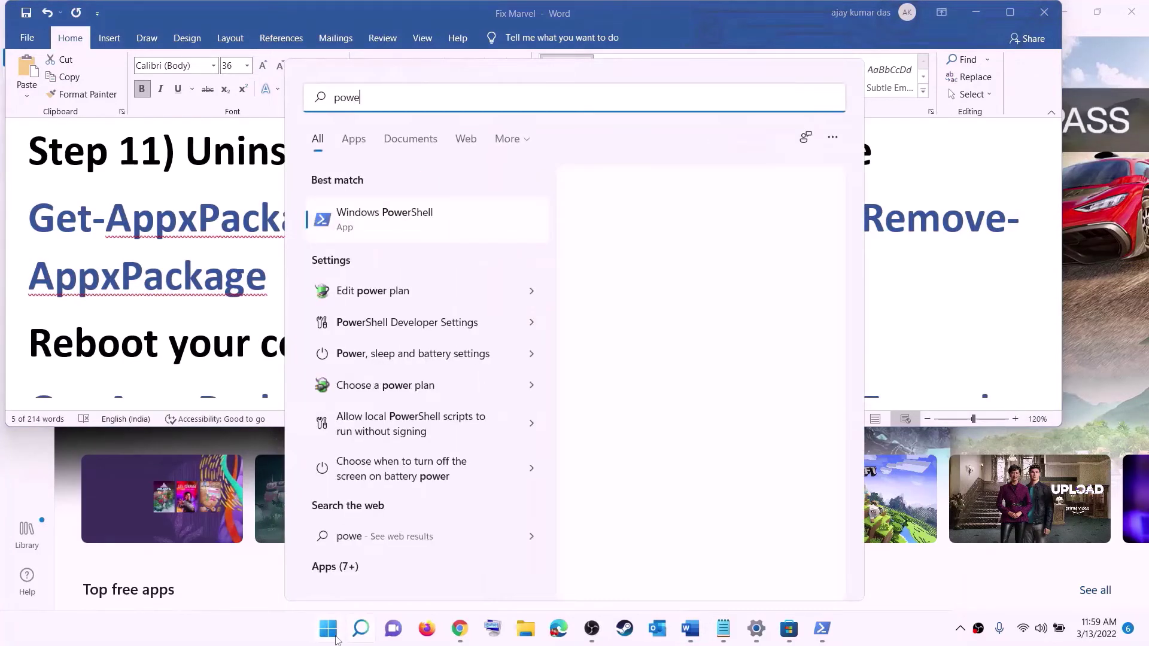
pyautogui.write('rshel')
pyautogui.rightClick(392, 222)
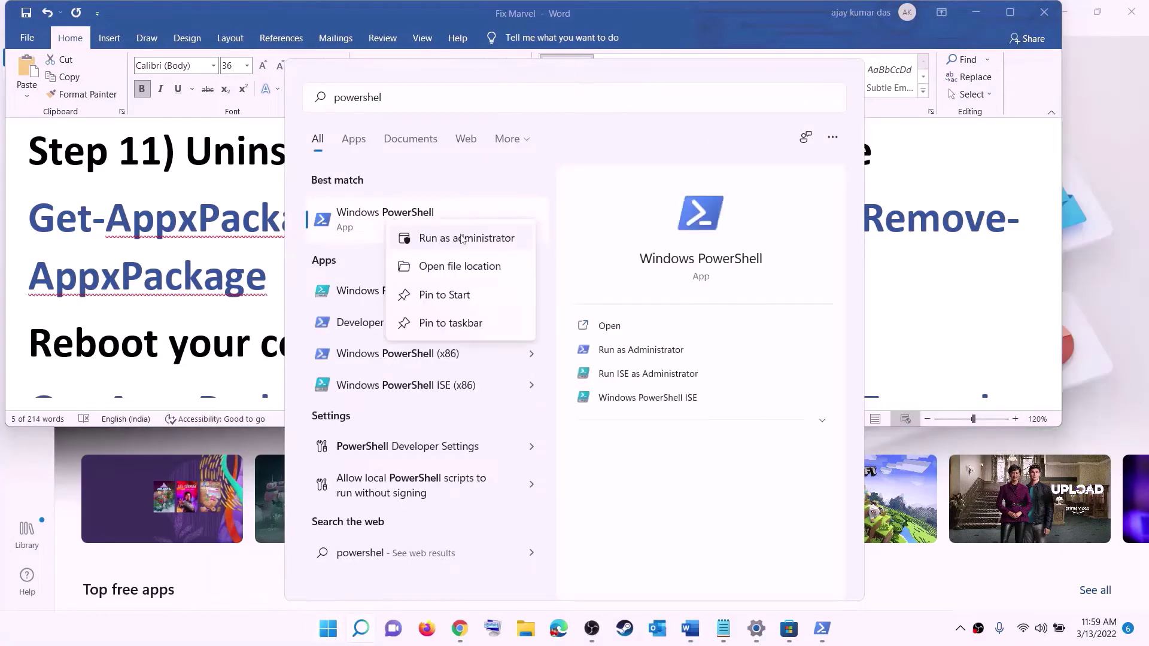
pyautogui.click(462, 239)
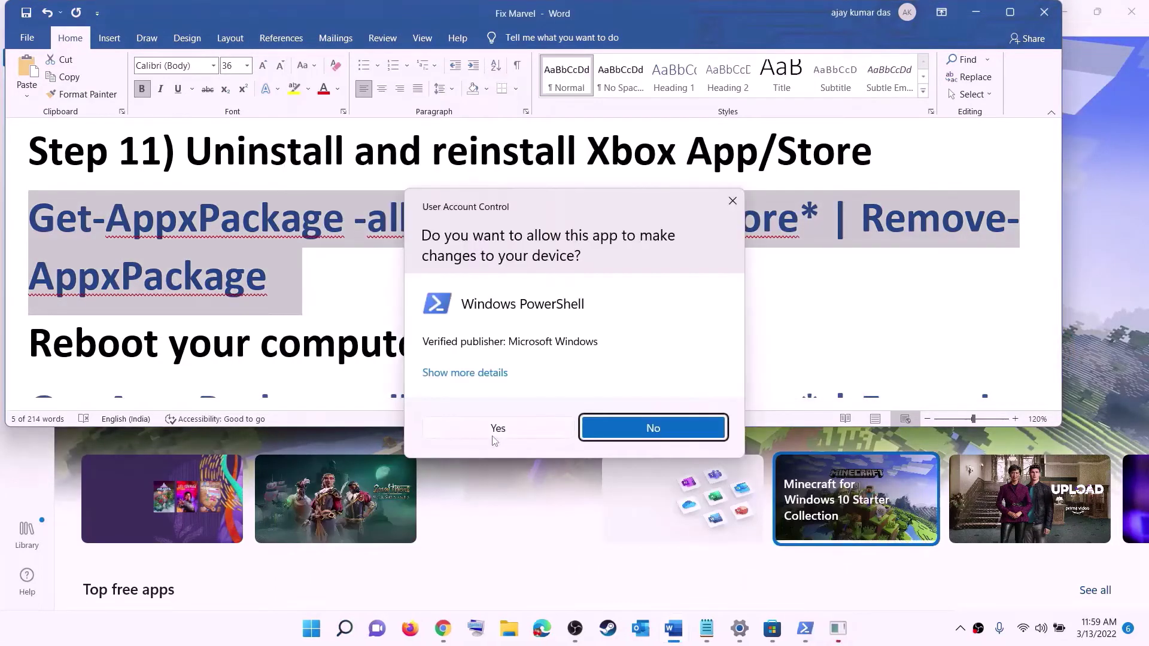
# Step: Run Get-AppxPackage -allusers *WindowsStore* | Remove-AppxPackage, then select 'Reboot' in Word
pyautogui.click(491, 437)
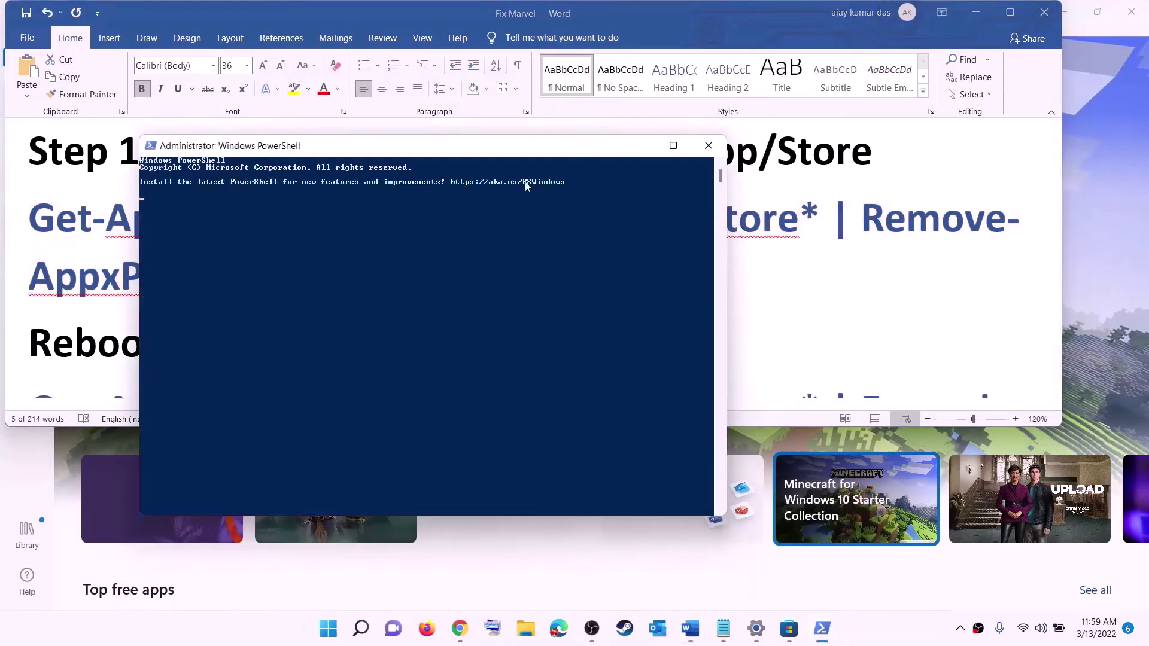
pyautogui.rightClick(357, 219)
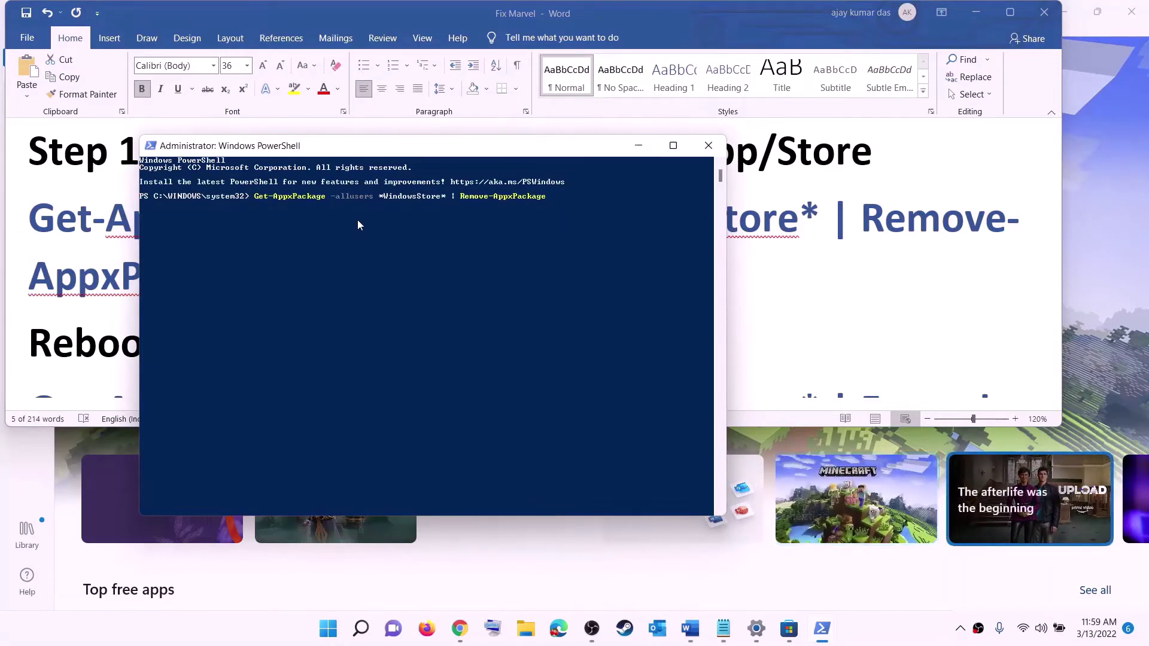
pyautogui.press('Return')
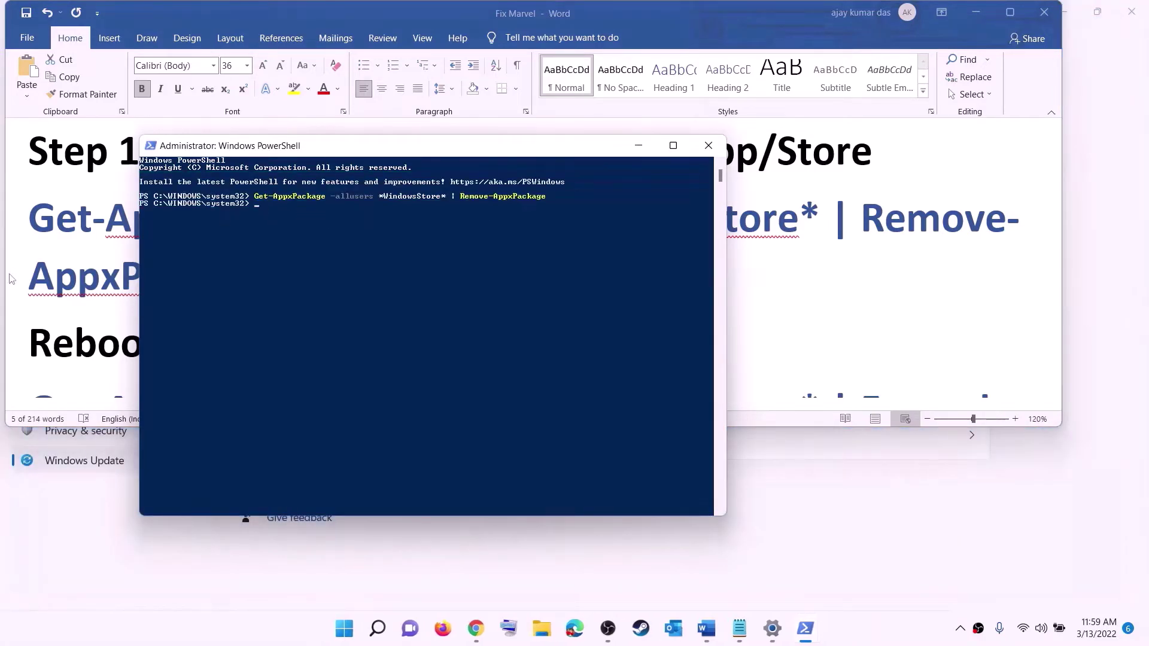
pyautogui.click(132, 347)
pyautogui.tripleClick(167, 286)
pyautogui.doubleClick(109, 347)
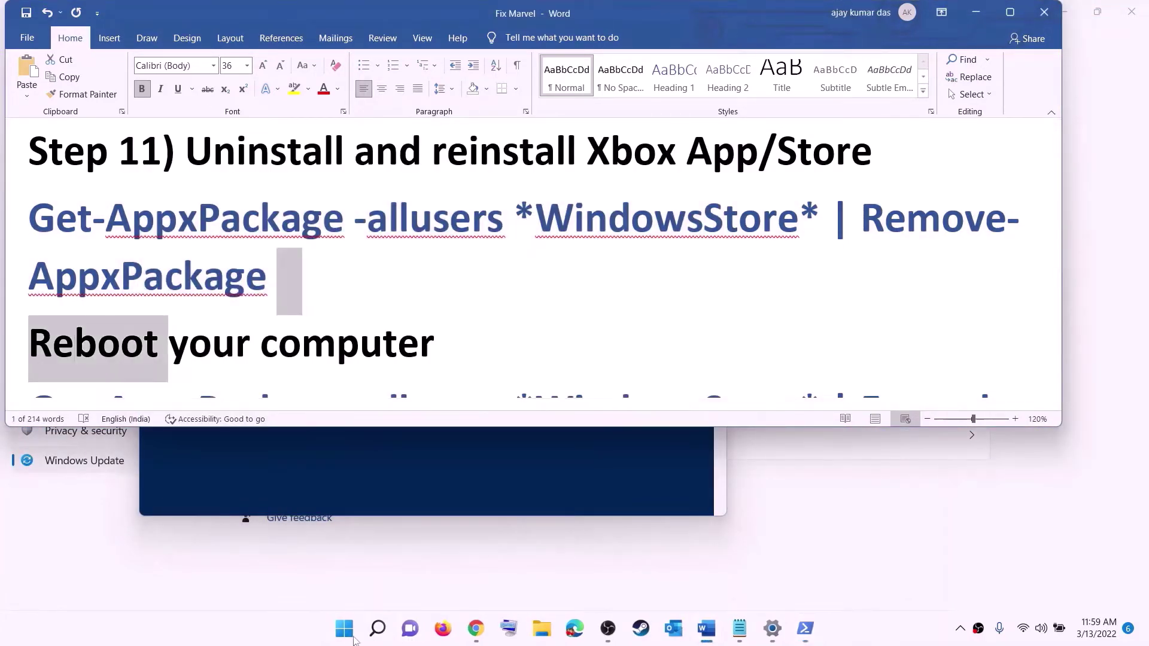
# Step: Copy the three-line Add-AppxPackage Store re-register command from the Word guide
pyautogui.click(346, 634)
pyautogui.click(759, 576)
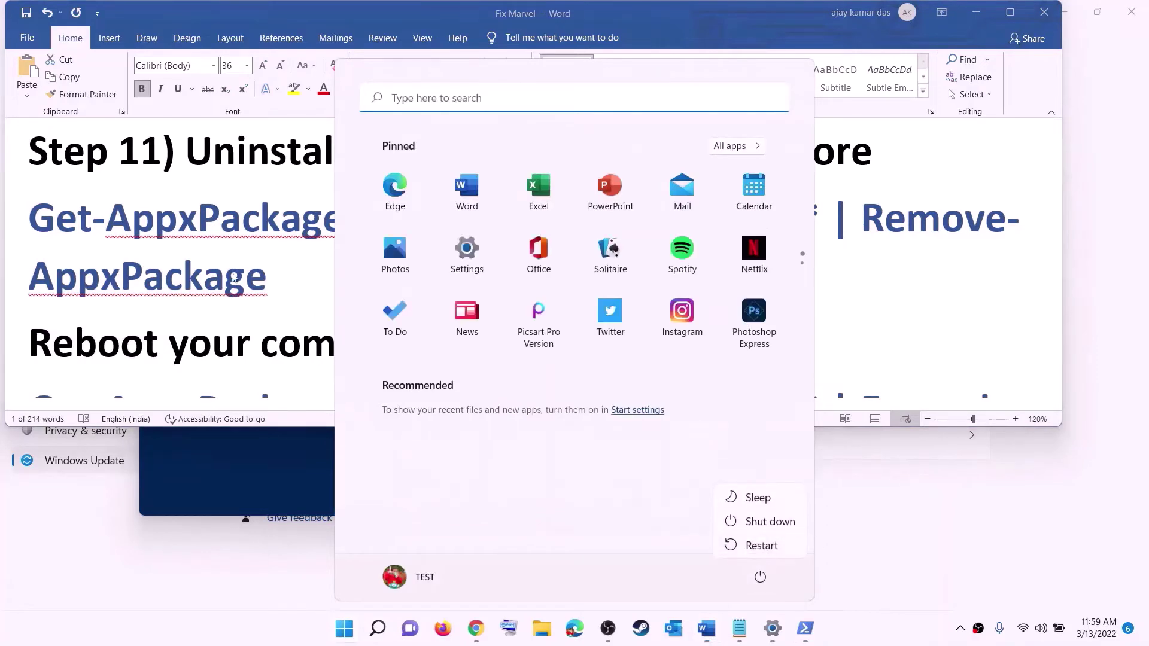
pyautogui.press('Escape')
pyautogui.press('Escape')
pyautogui.scroll(-2, 349, 272)
pyautogui.scroll(-2, 349, 271)
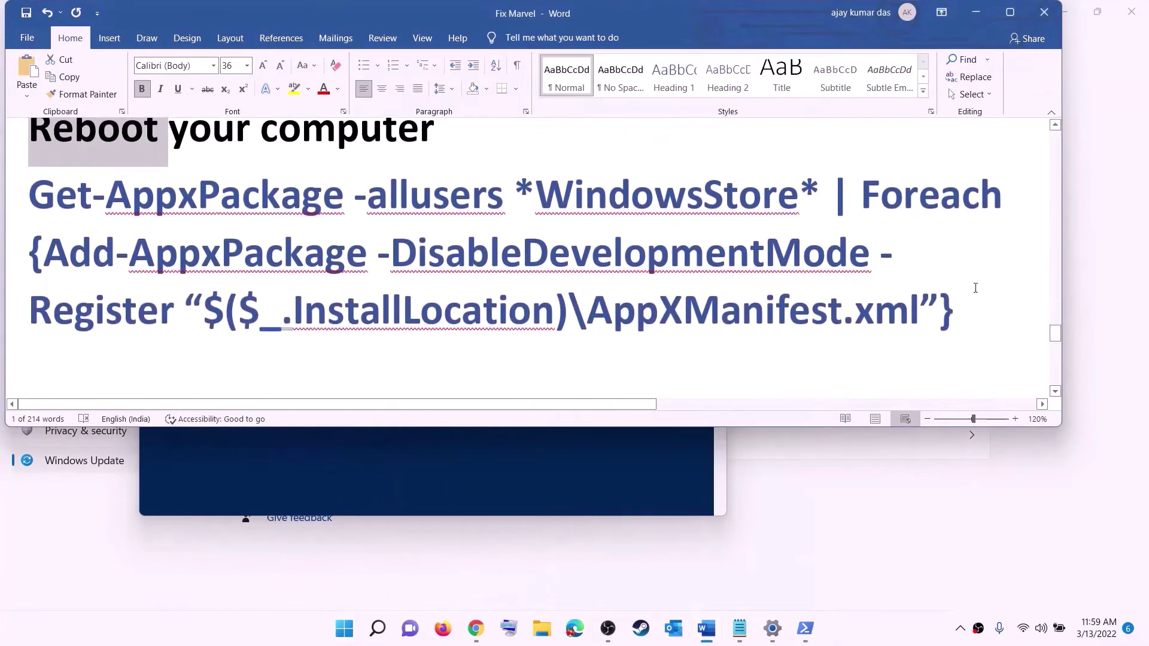
pyautogui.moveTo(953, 311); pyautogui.dragTo(30, 192)
pyautogui.rightClick(195, 231)
pyautogui.click(204, 256)
# Step: Run the re-register command in a new administrator PowerShell window
pyautogui.click(347, 638)
pyautogui.write('p')
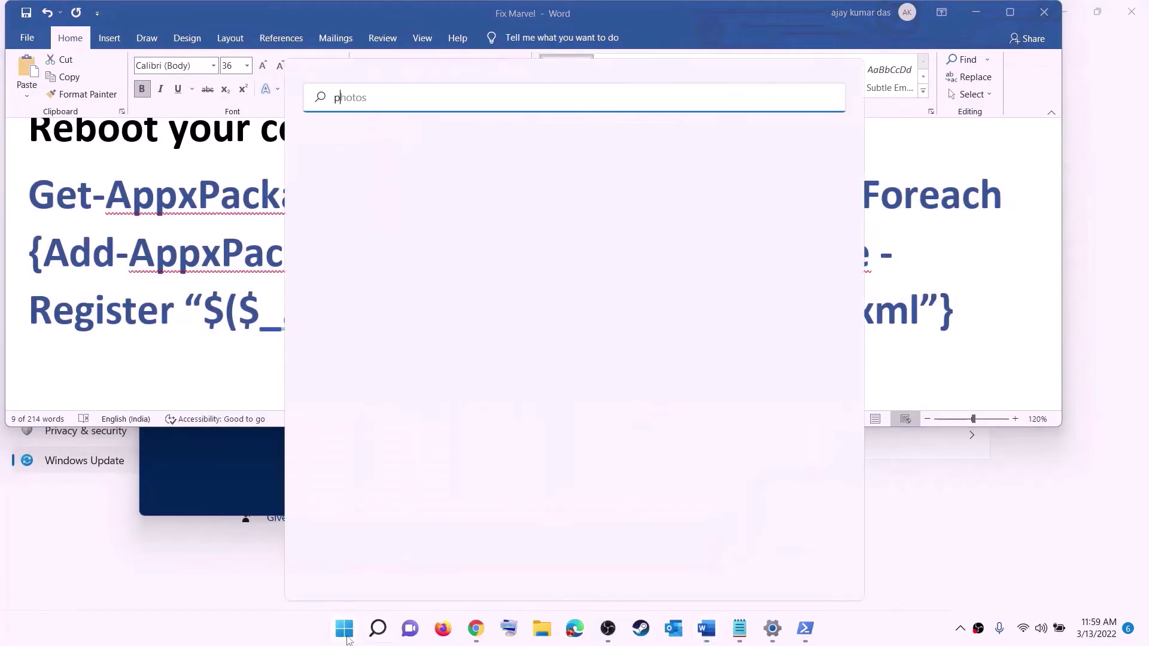
pyautogui.write('owershell')
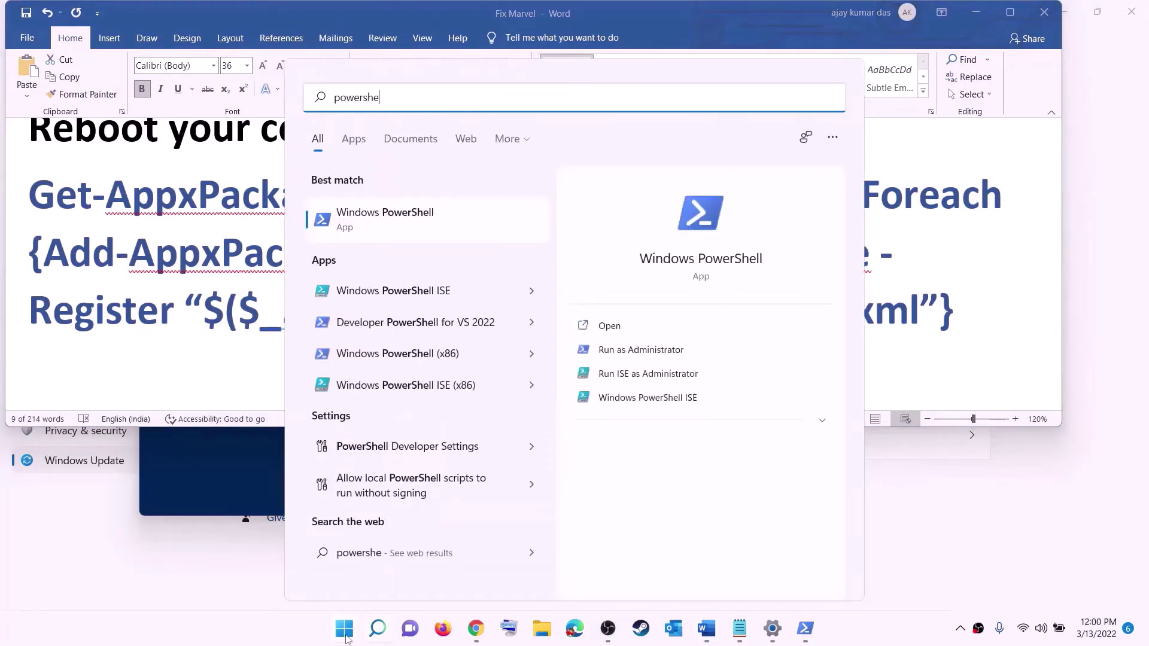
pyautogui.rightClick(362, 222)
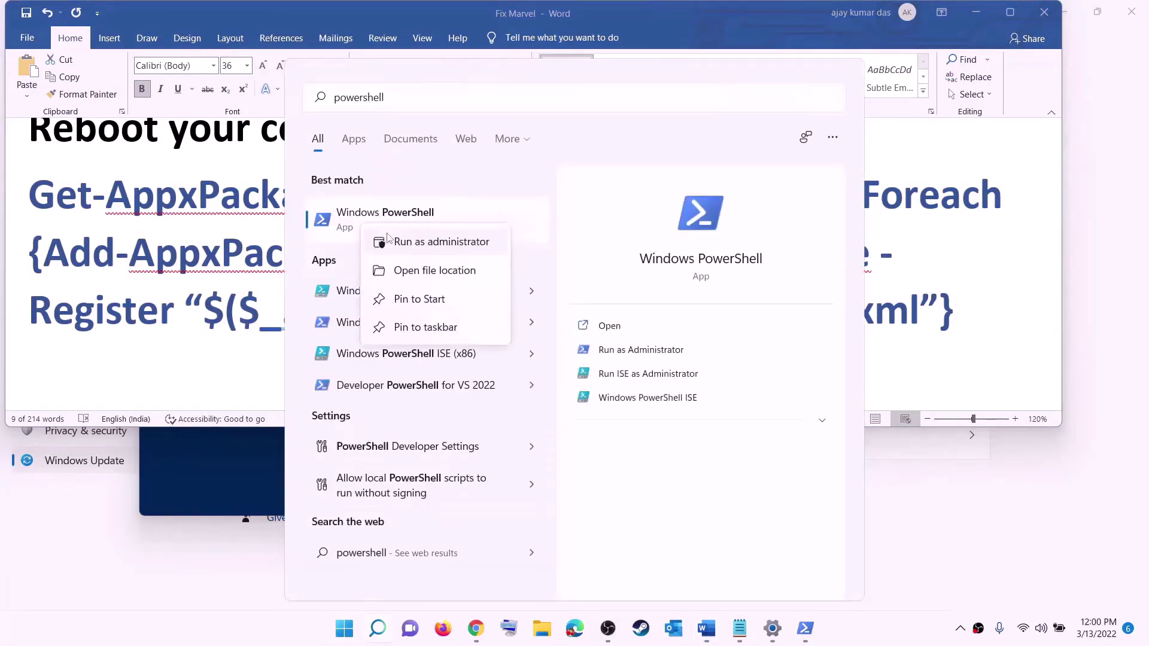
pyautogui.click(471, 249)
pyautogui.click(499, 429)
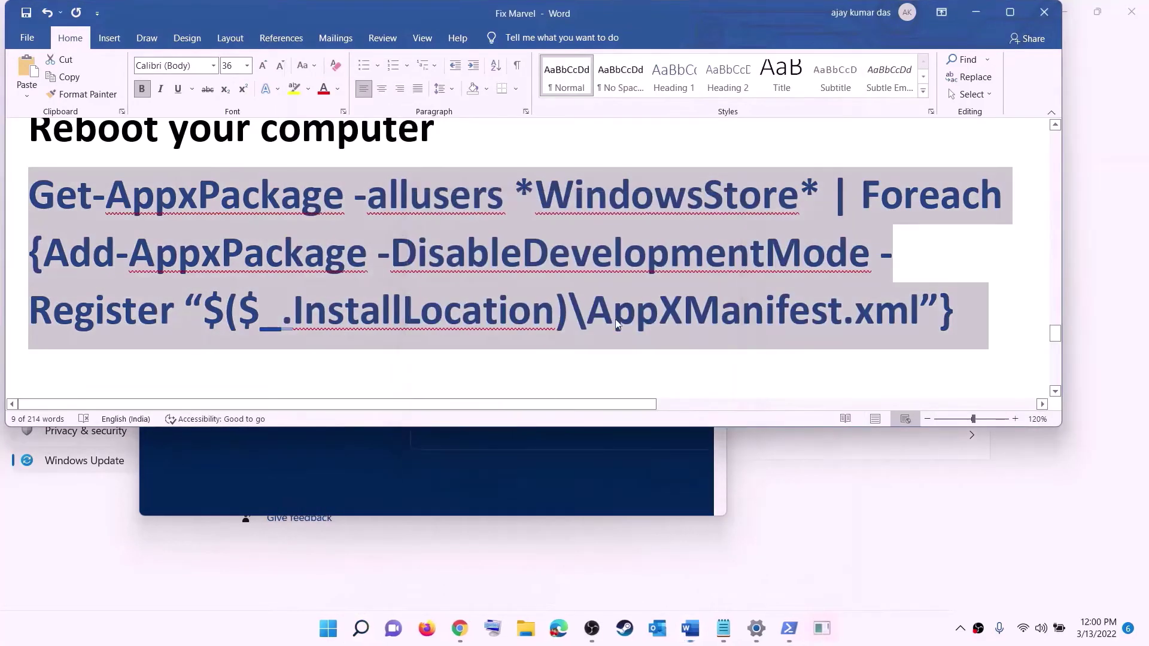
pyautogui.hotkey('ctrl', 'v')
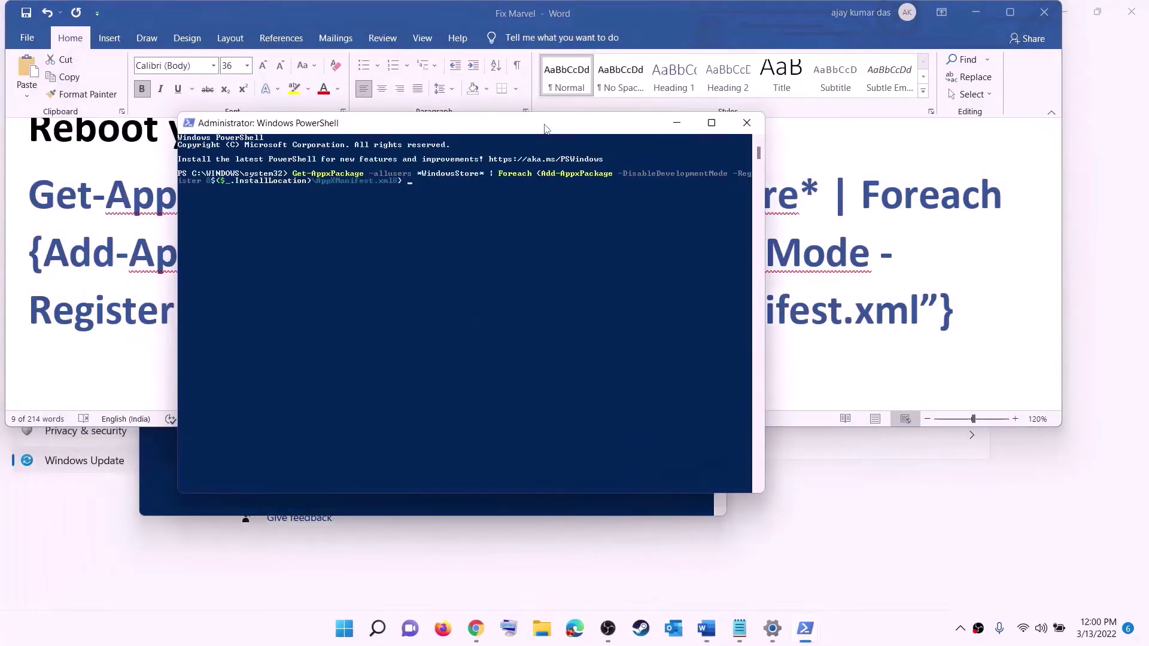
pyautogui.press('Return')
pyautogui.click(346, 629)
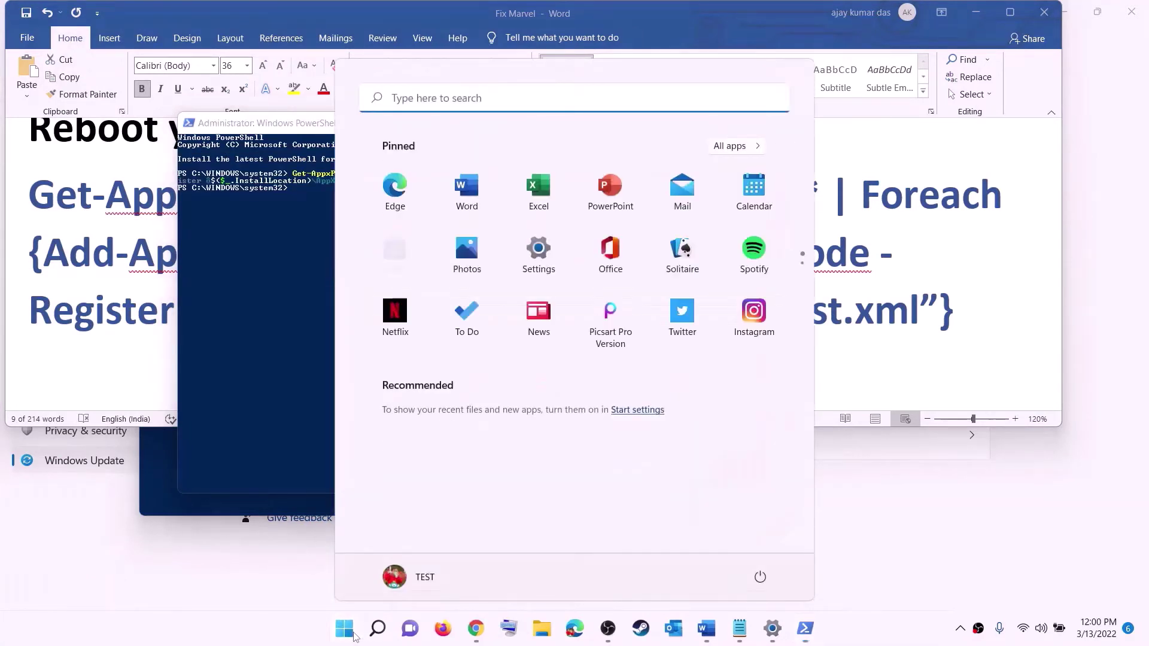
# Step: Open Microsoft Store maximized, search 'xbox', view the installed Xbox app, then return to Word
pyautogui.write('store')
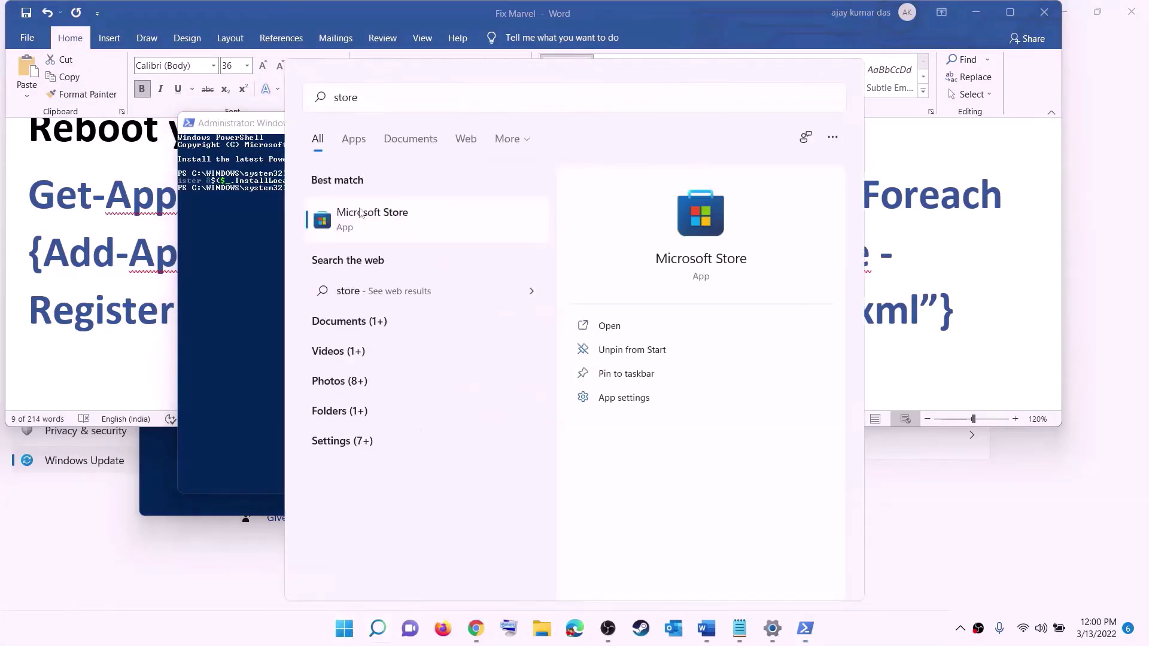
pyautogui.click(359, 207)
pyautogui.click(809, 12)
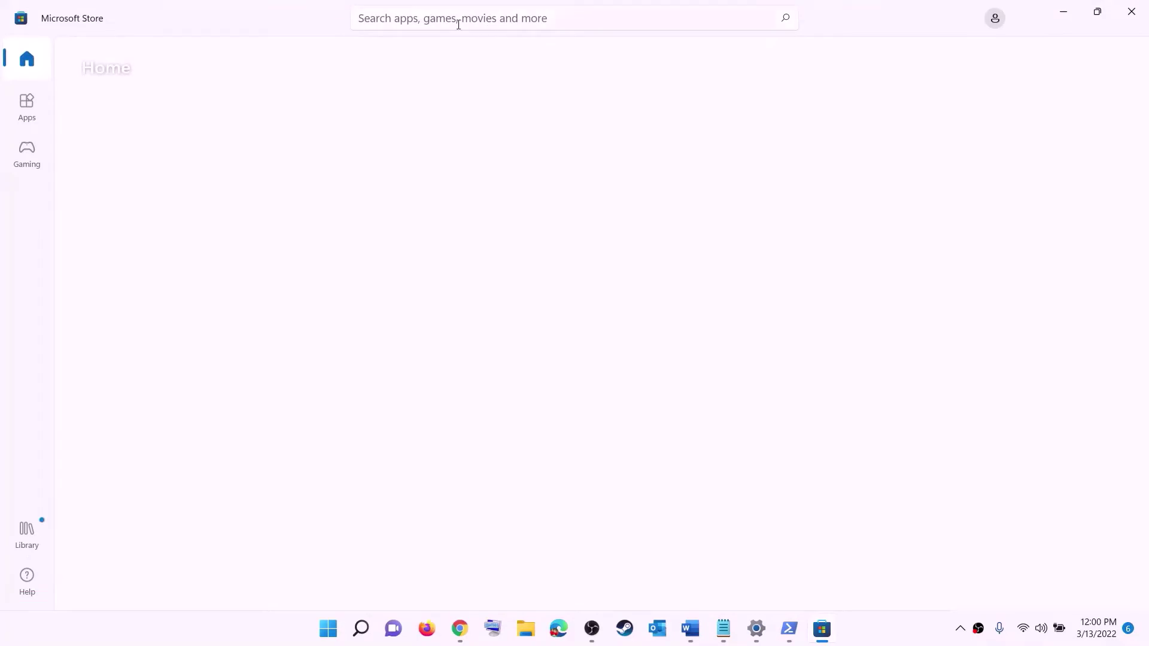
pyautogui.click(431, 18)
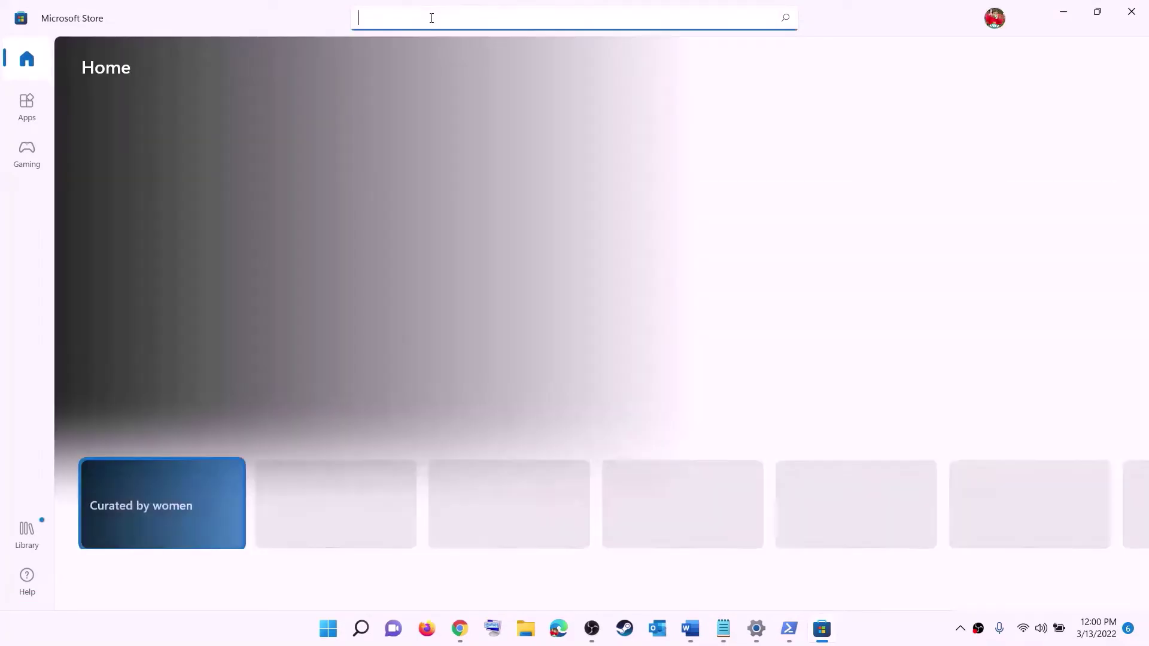
pyautogui.write('xbo')
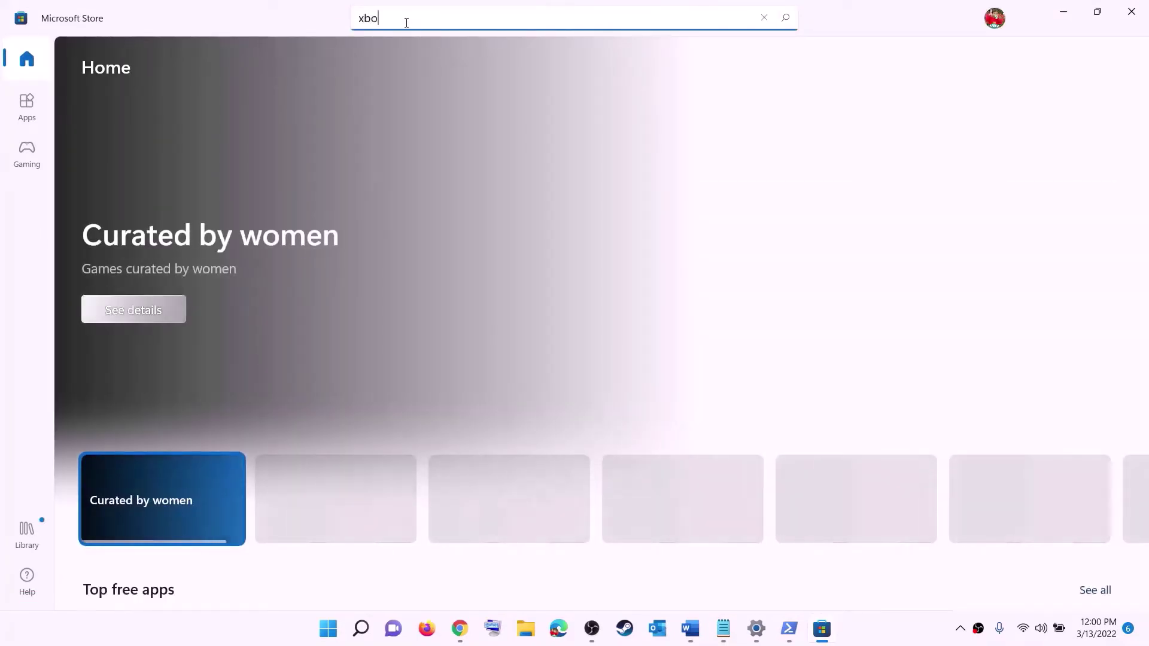
pyautogui.write('x')
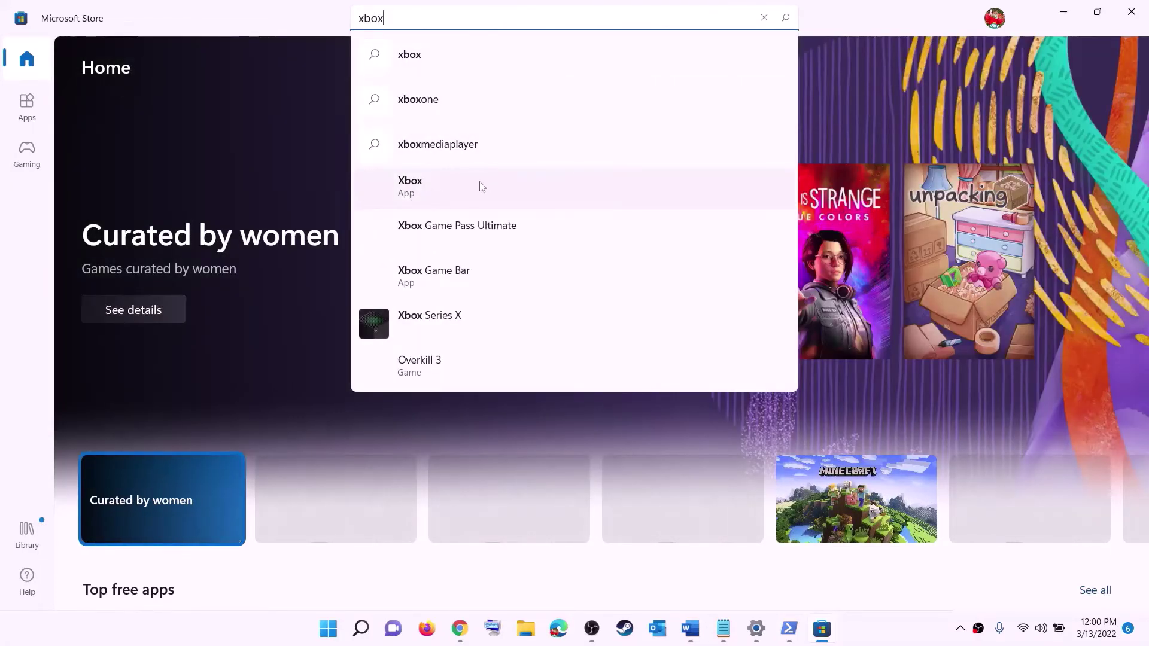
pyautogui.click(440, 187)
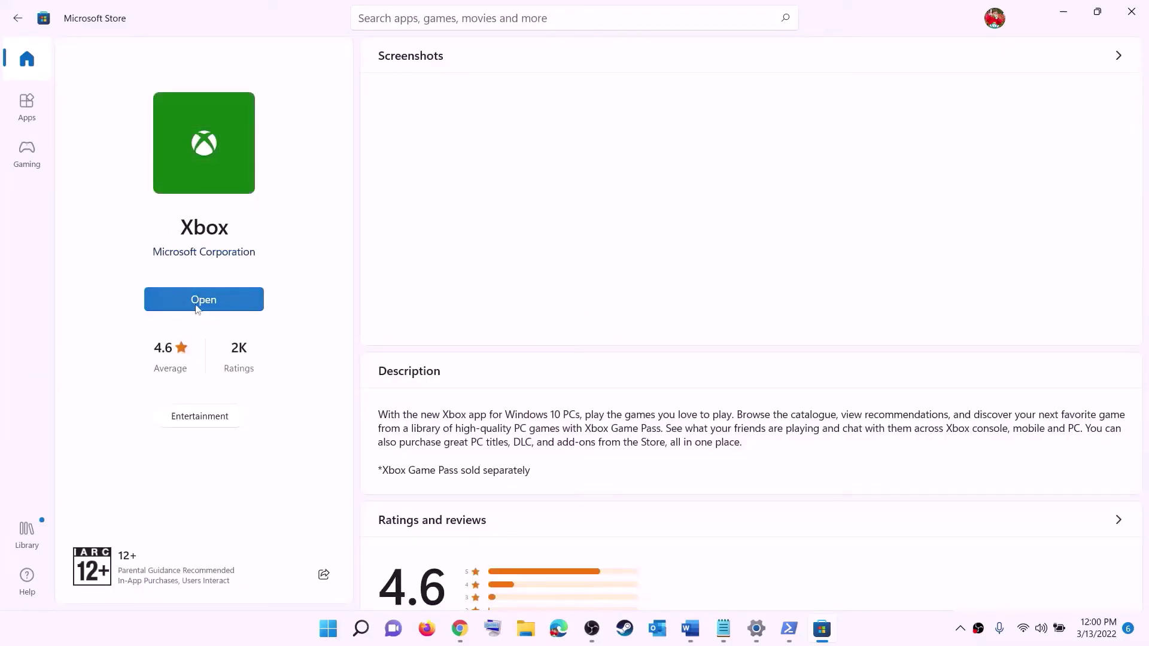
pyautogui.click(690, 629)
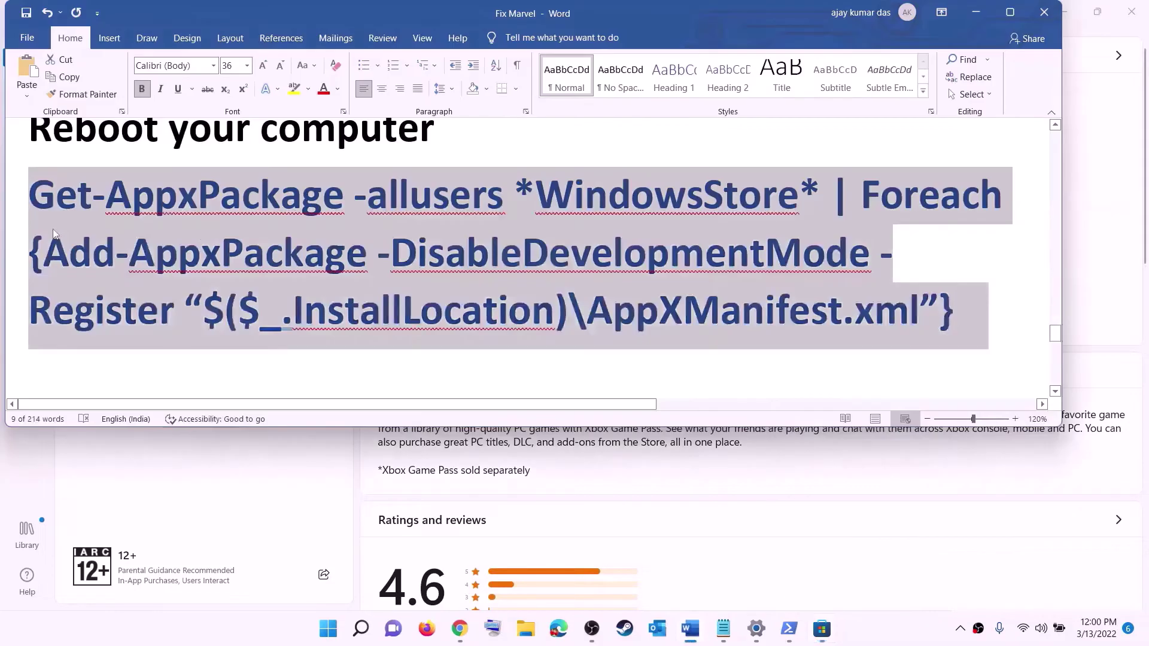
# Step: Read Step 12 on installing to the C drive, then open Windows Settings
pyautogui.scroll(-5, 344, 300)
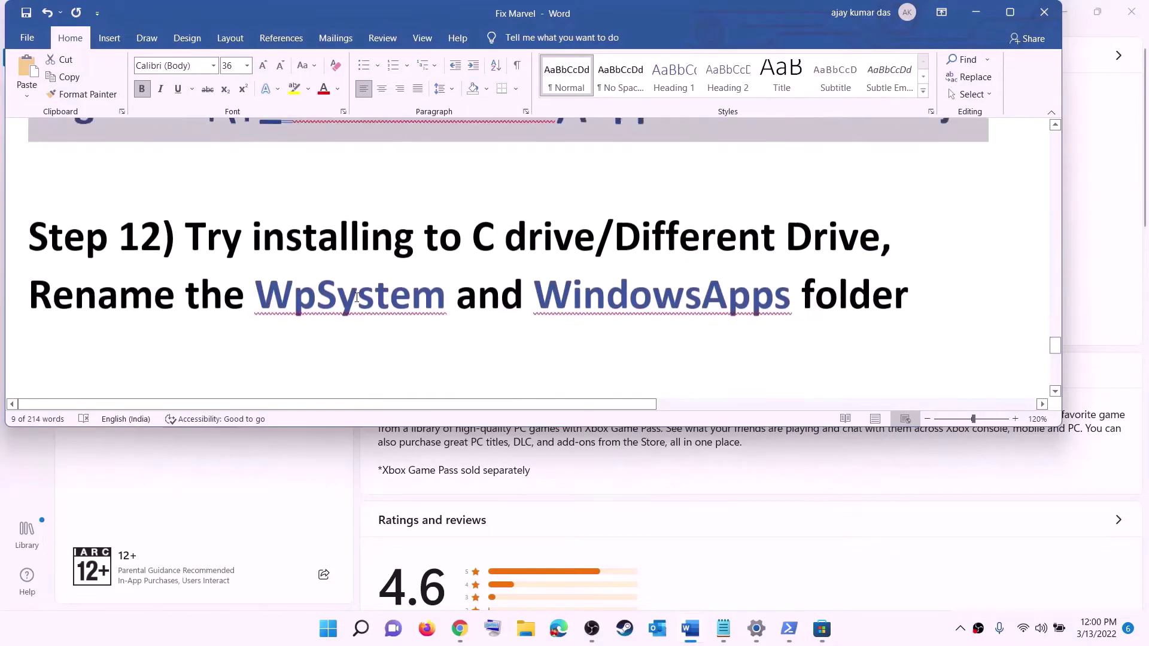
pyautogui.moveTo(162, 230); pyautogui.dragTo(504, 231)
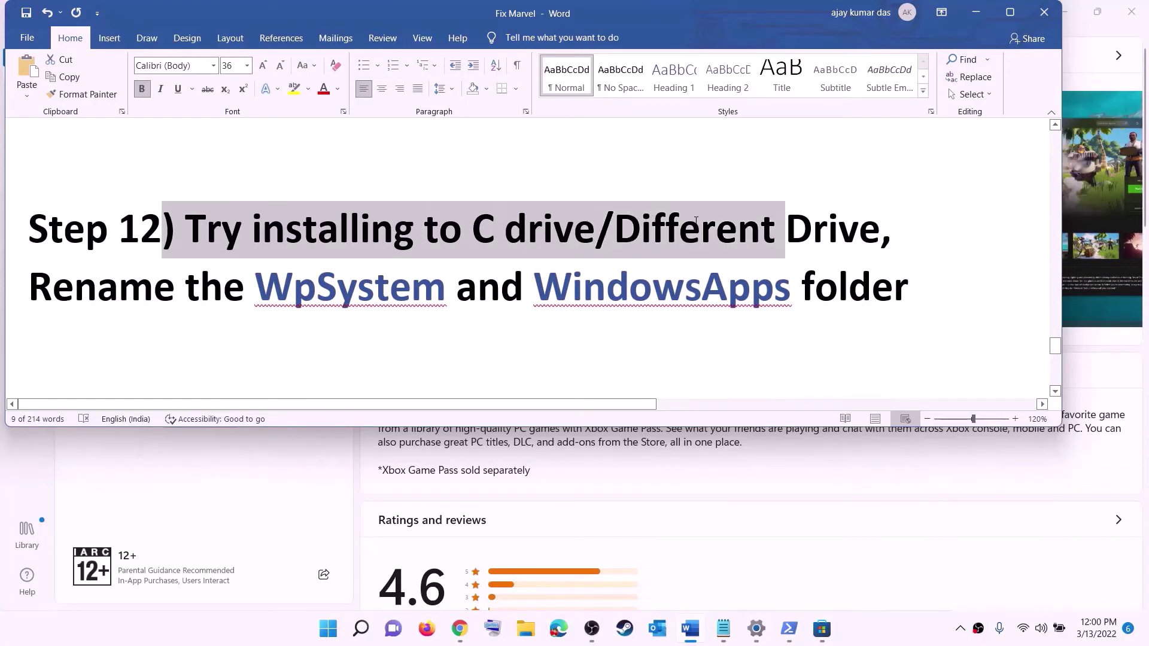
pyautogui.click(504, 231)
pyautogui.doubleClick(482, 230)
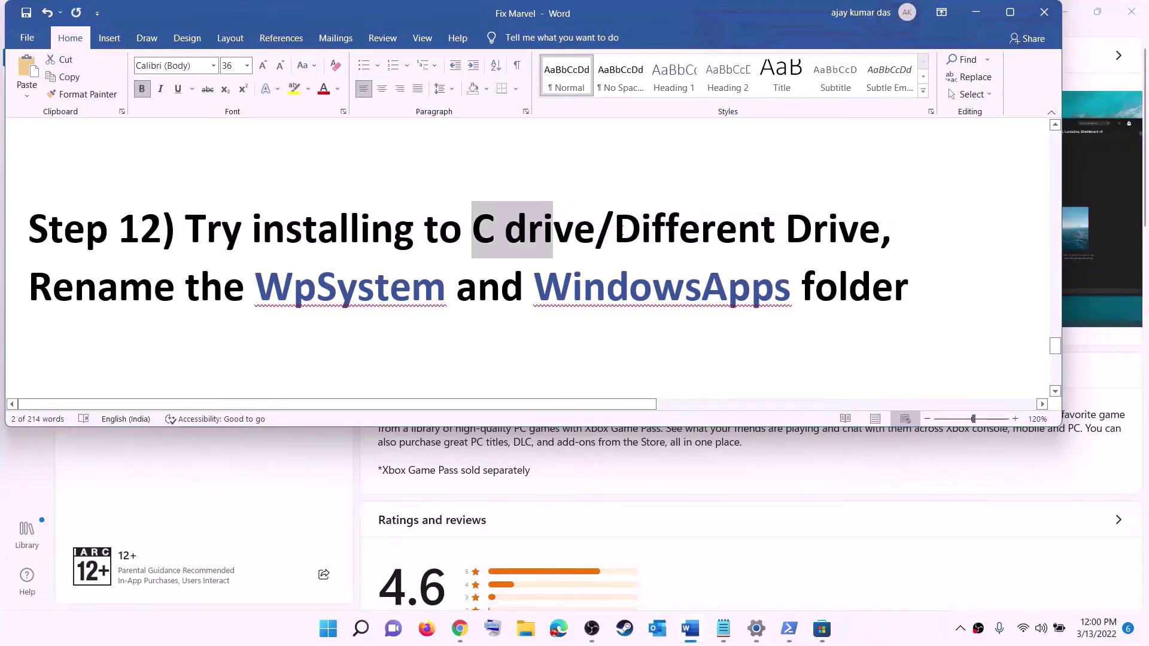
pyautogui.moveTo(615, 230); pyautogui.dragTo(859, 230)
pyautogui.click(328, 629)
pyautogui.click(557, 263)
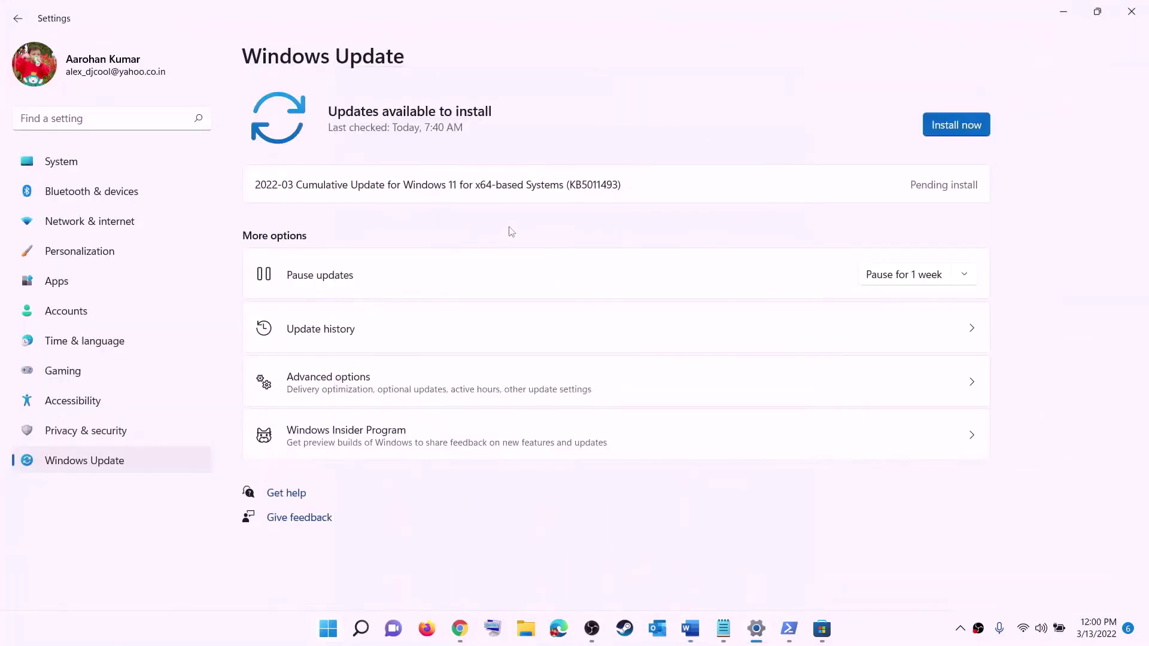
# Step: Go to System > Storage > Advanced storage settings > Where new content is saved
pyautogui.click(71, 165)
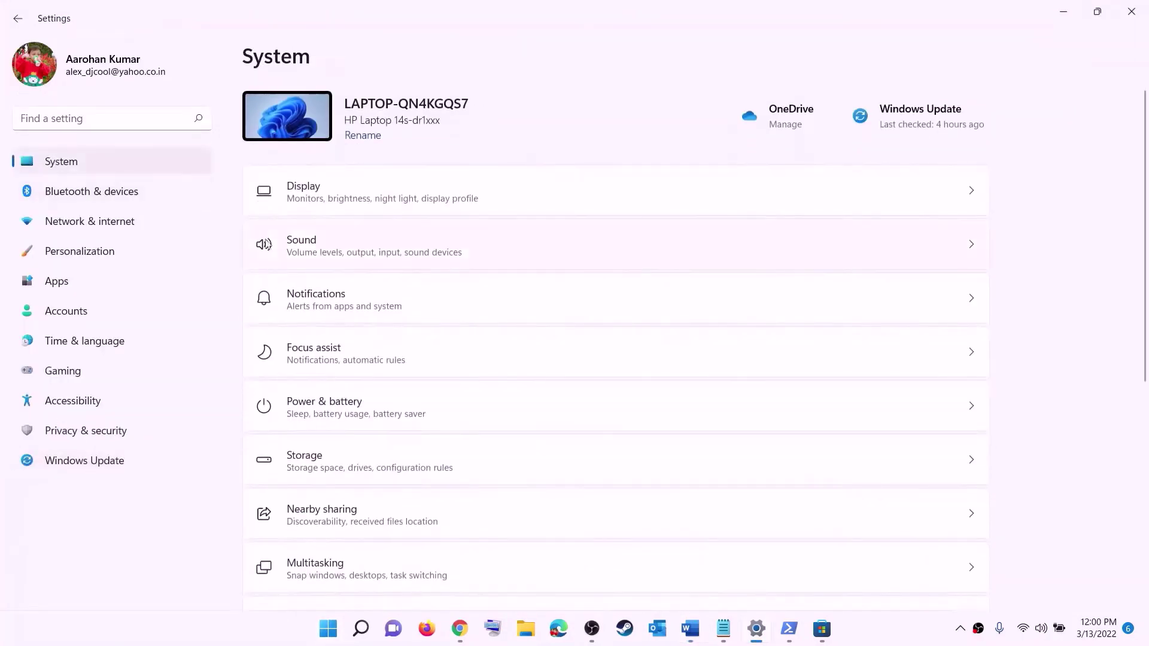
pyautogui.scroll(-3, 359, 371)
pyautogui.click(307, 318)
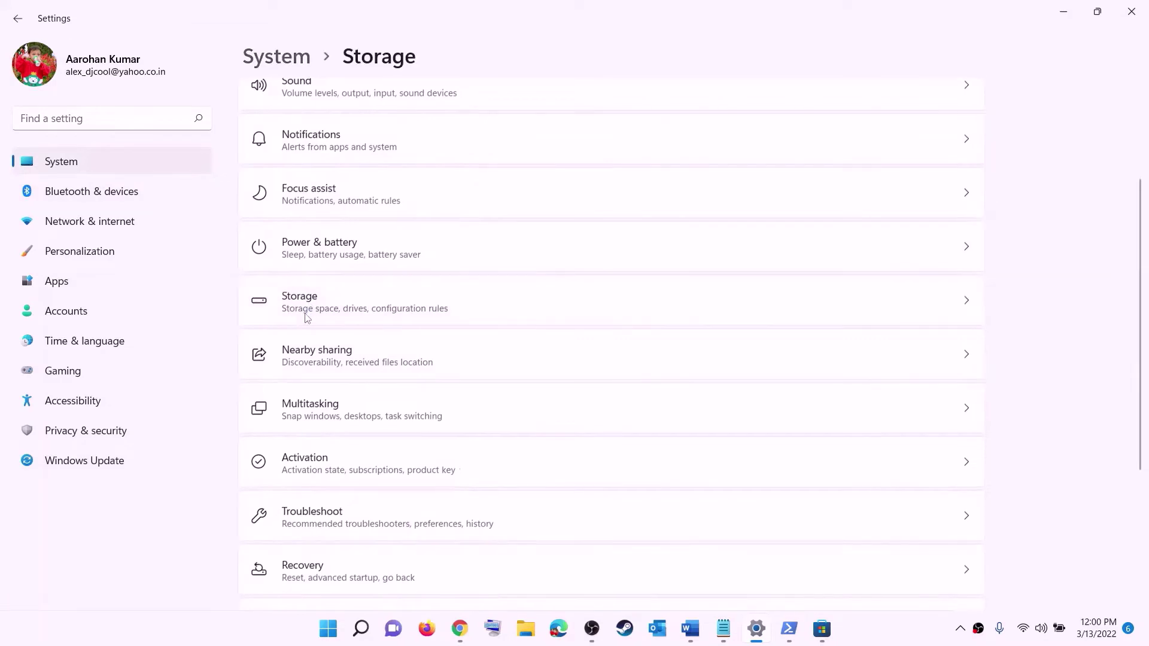
pyautogui.scroll(-5, 427, 423)
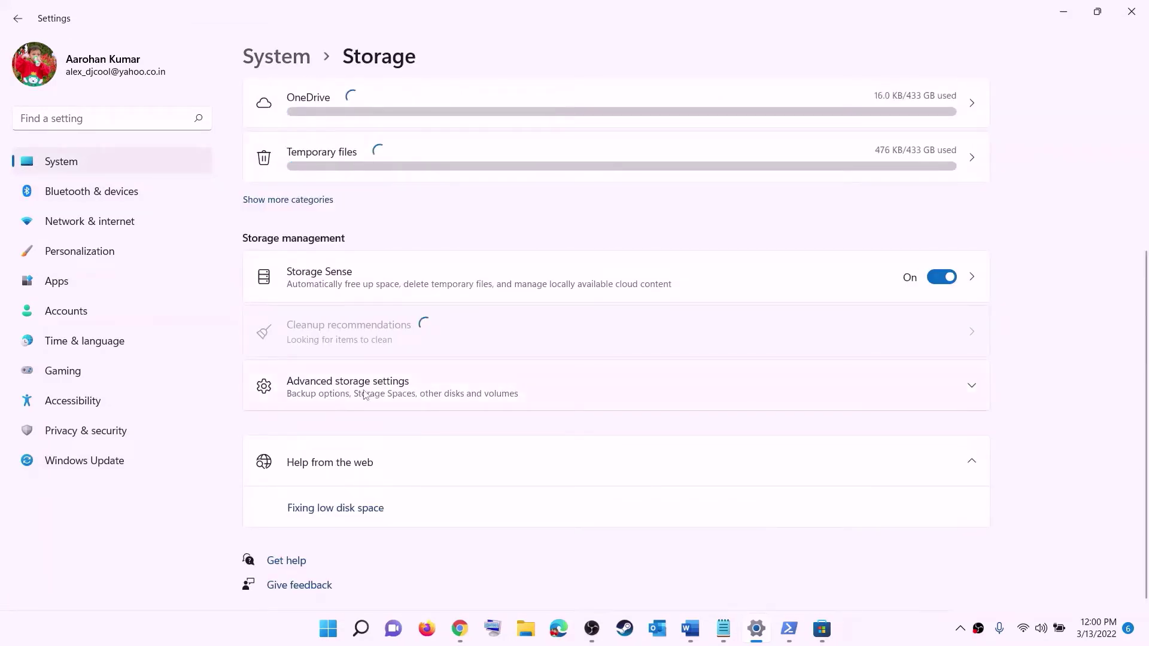
pyautogui.click(365, 394)
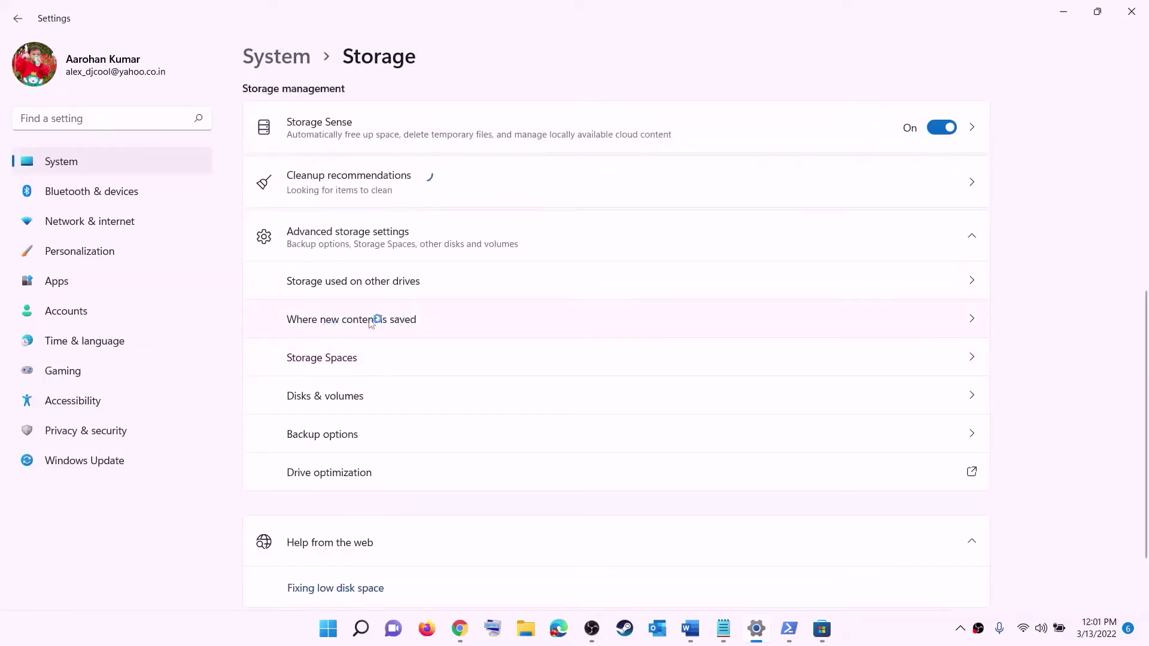
pyautogui.click(371, 321)
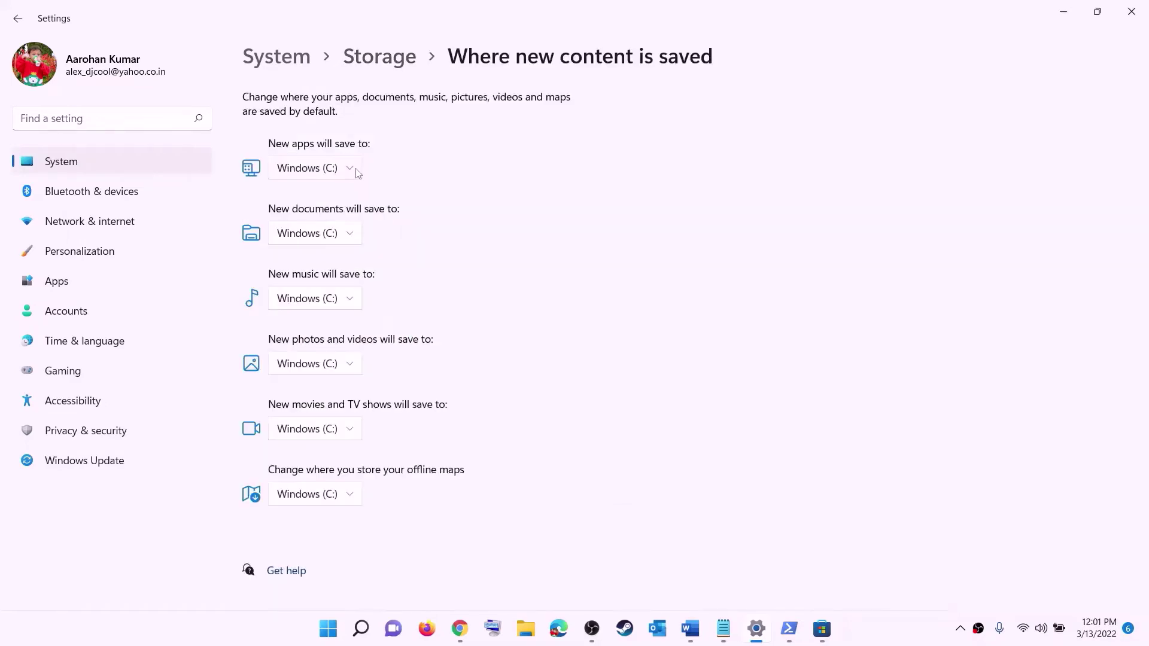
# Step: Set 'New apps will save to' to Windows (C:)
pyautogui.click(351, 172)
pyautogui.click(352, 176)
pyautogui.click(351, 169)
pyautogui.click(380, 182)
pyautogui.click(352, 172)
pyautogui.click(366, 168)
pyautogui.click(344, 171)
pyautogui.click(412, 183)
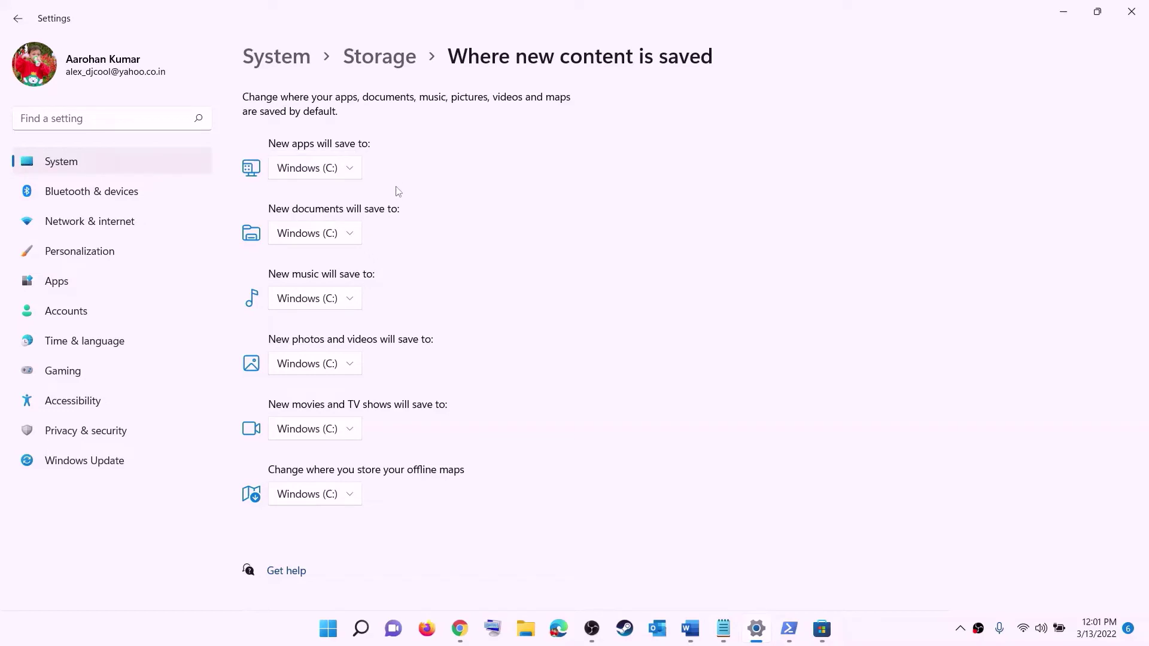